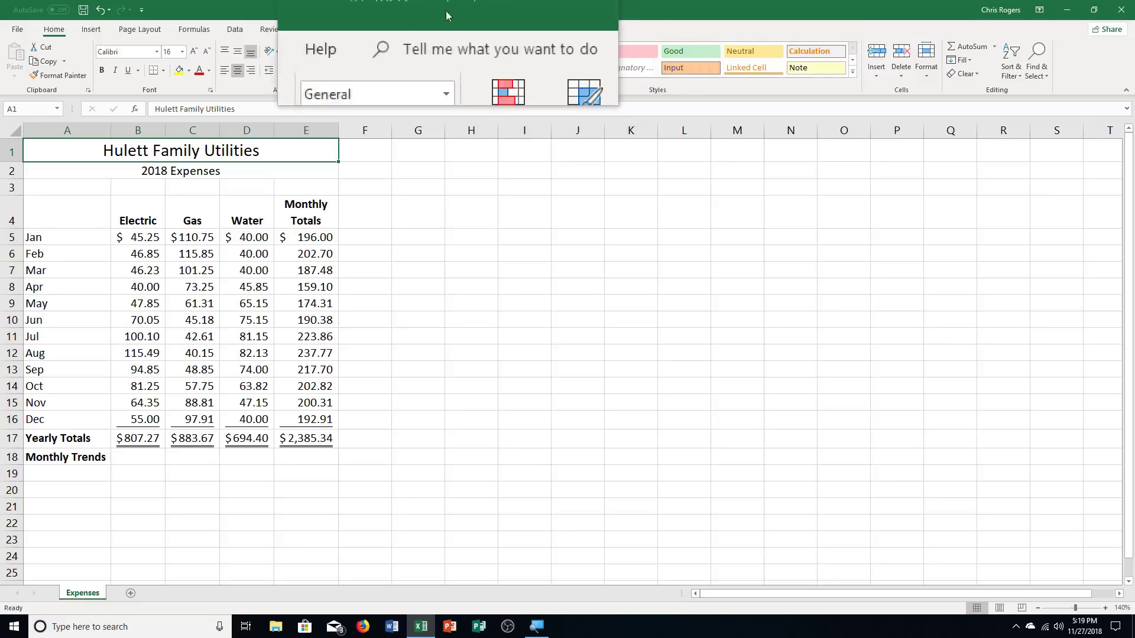
- Save a copy of the e03p1Utilities workbook in the Computer Class documents folder, appending an underscore and the student's name to the file name
{"action": "left_click", "coordinate": [17, 29]}
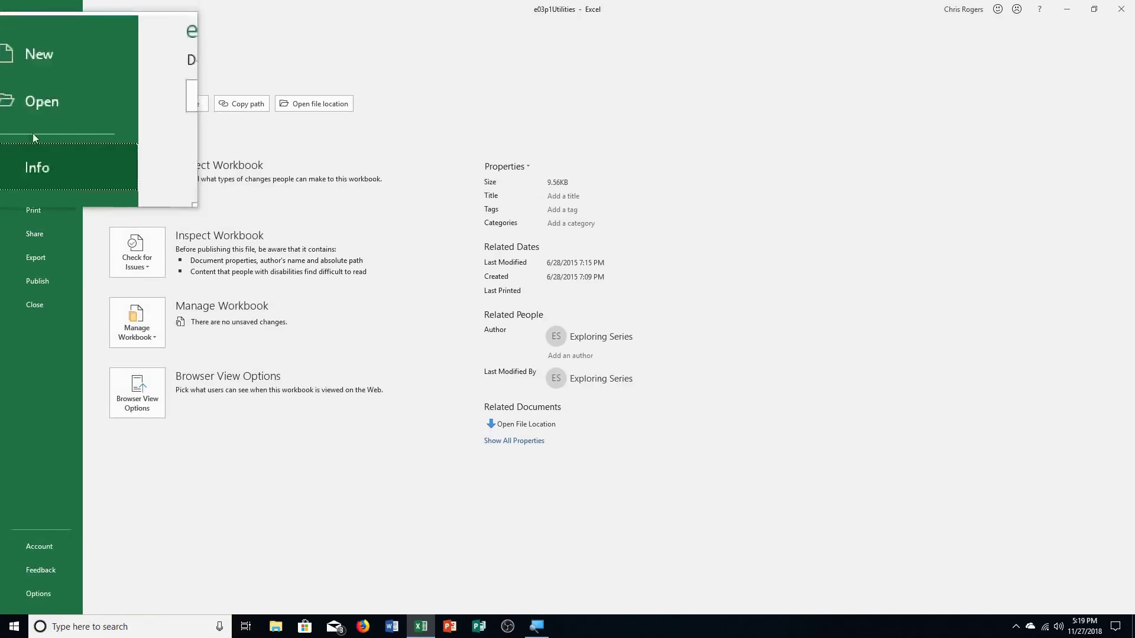
{"action": "left_click", "coordinate": [35, 177]}
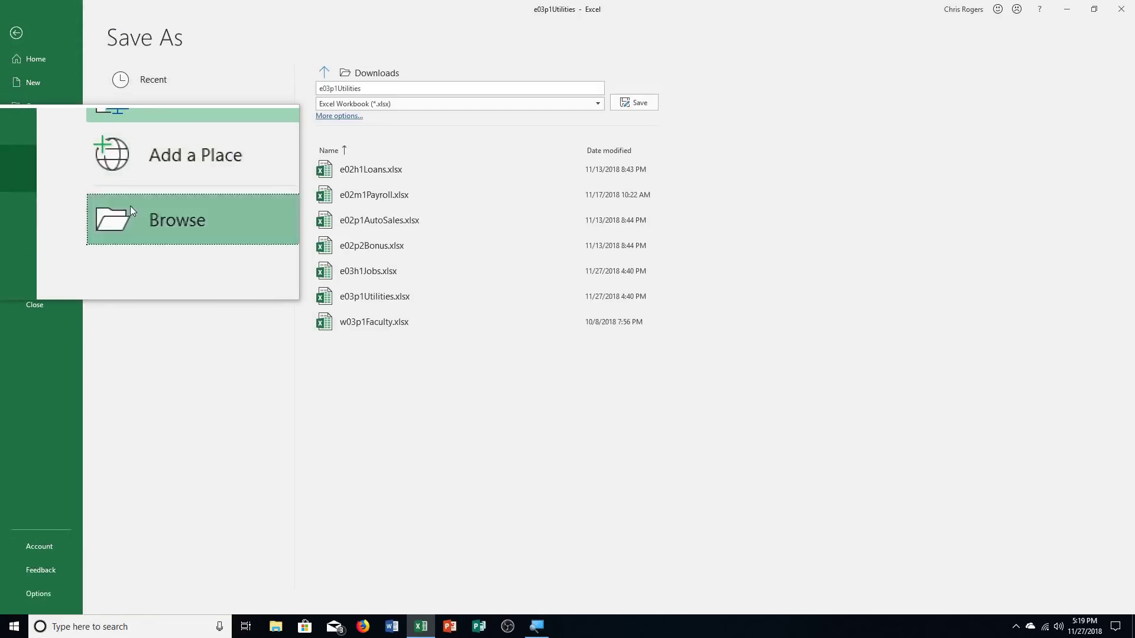
{"action": "left_click", "coordinate": [131, 212]}
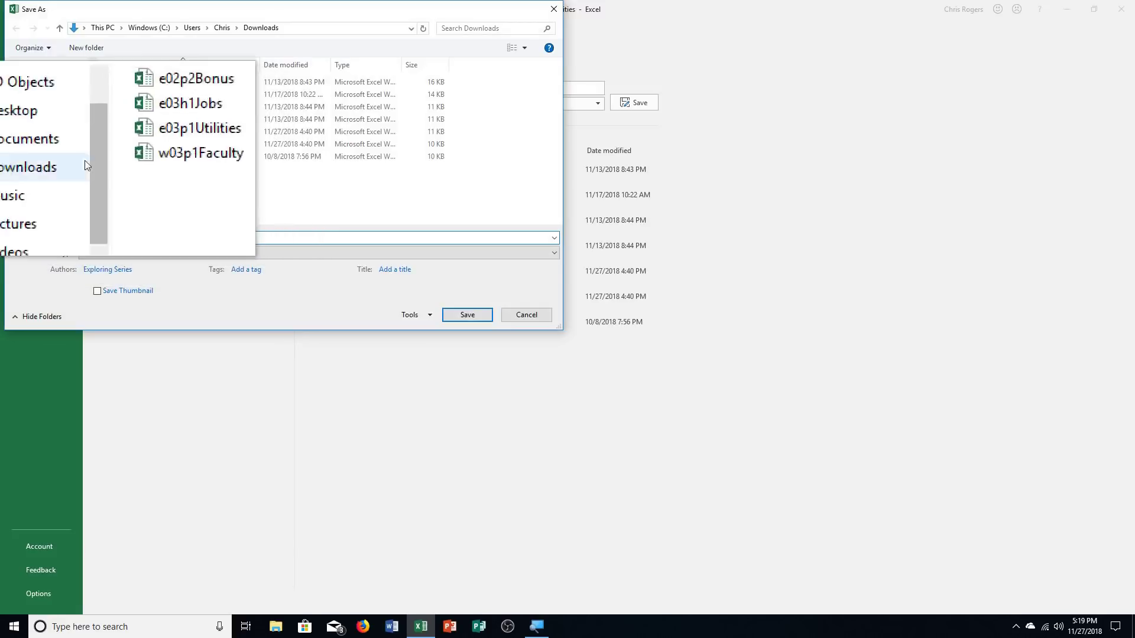
{"action": "left_click", "coordinate": [44, 149]}
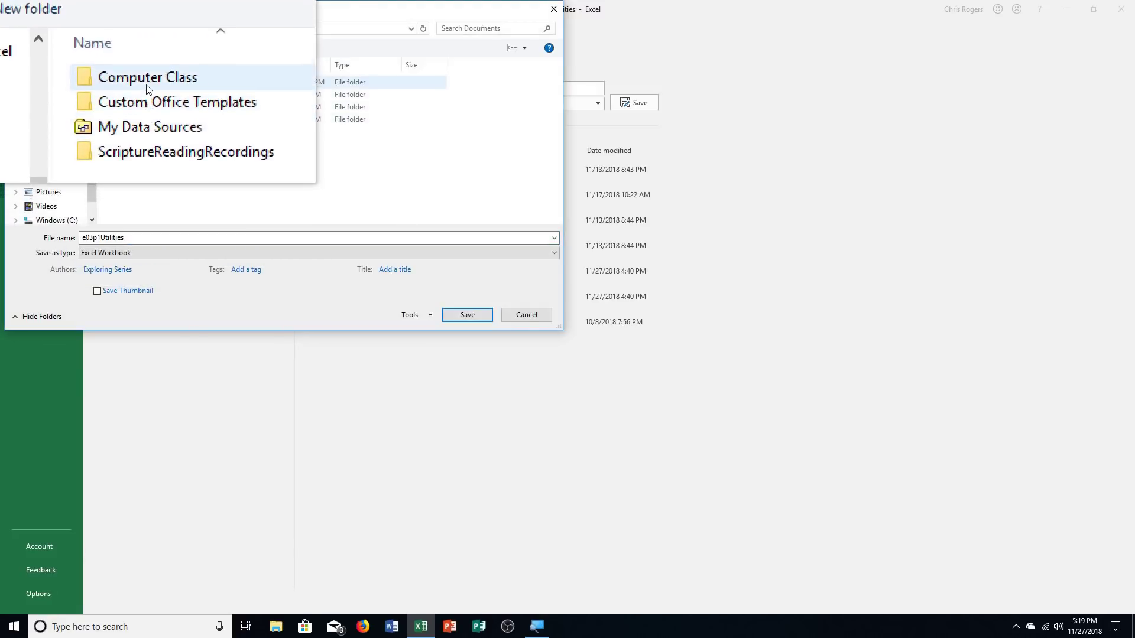
{"action": "double_click", "coordinate": [142, 81]}
{"action": "left_click", "coordinate": [134, 236]}
{"action": "left_click", "coordinate": [136, 235]}
{"action": "type", "text": "_RogersMister"}
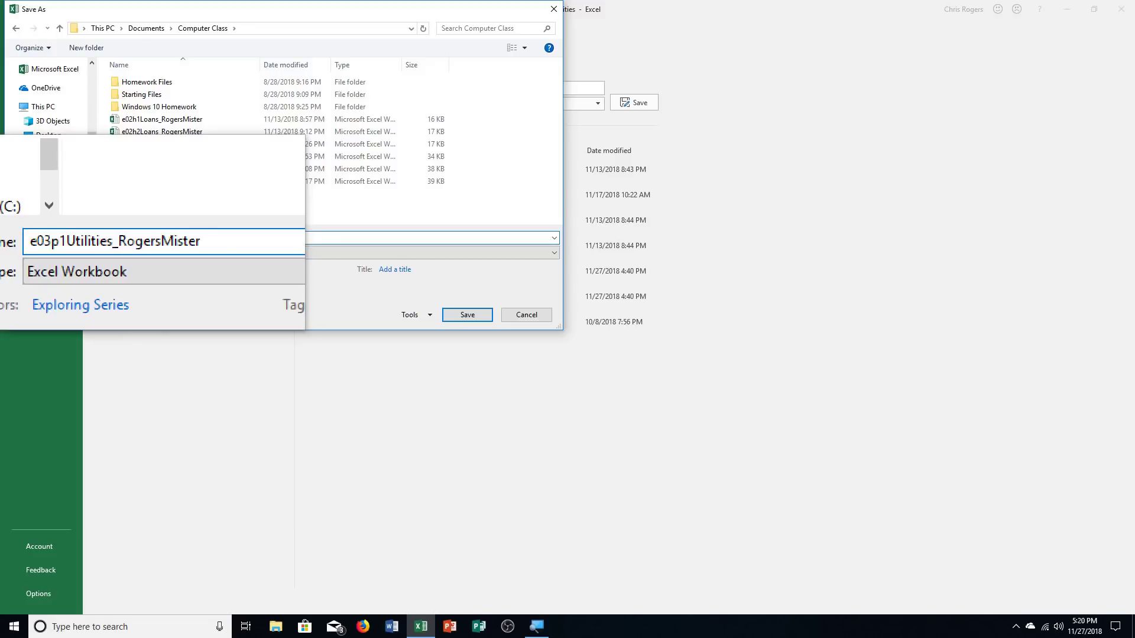
{"action": "key", "text": "Return"}
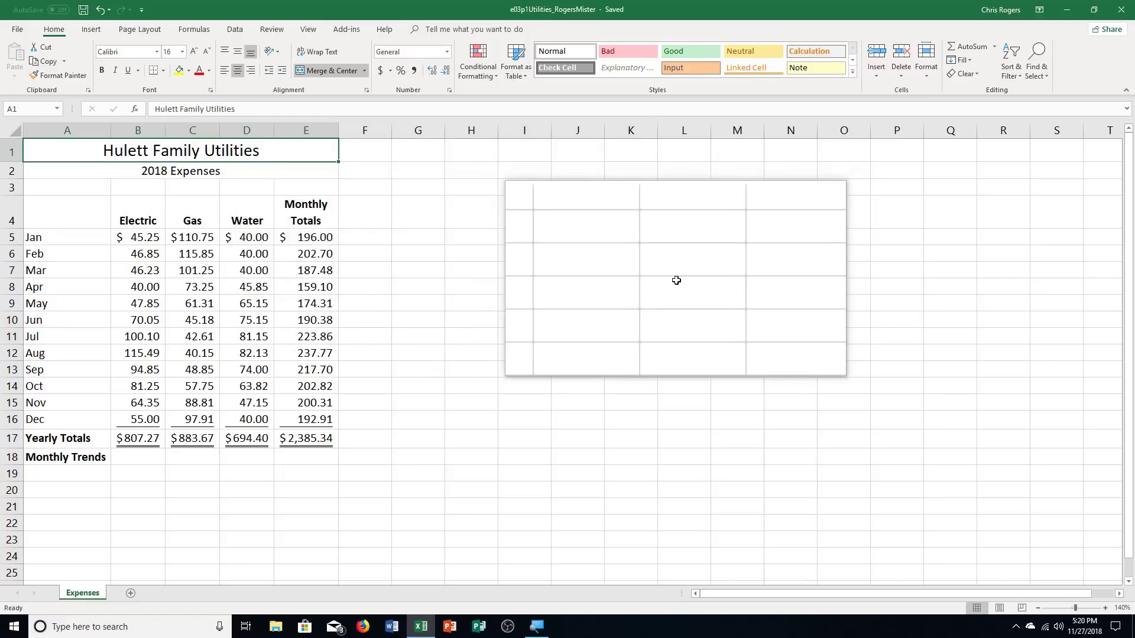
- Insert the first recommended clustered column chart for the range A4:E17 using Quick Analysis
{"action": "left_click", "coordinate": [68, 216]}
{"action": "left_click_drag", "start_coordinate": [67, 216], "coordinate": [289, 439]}
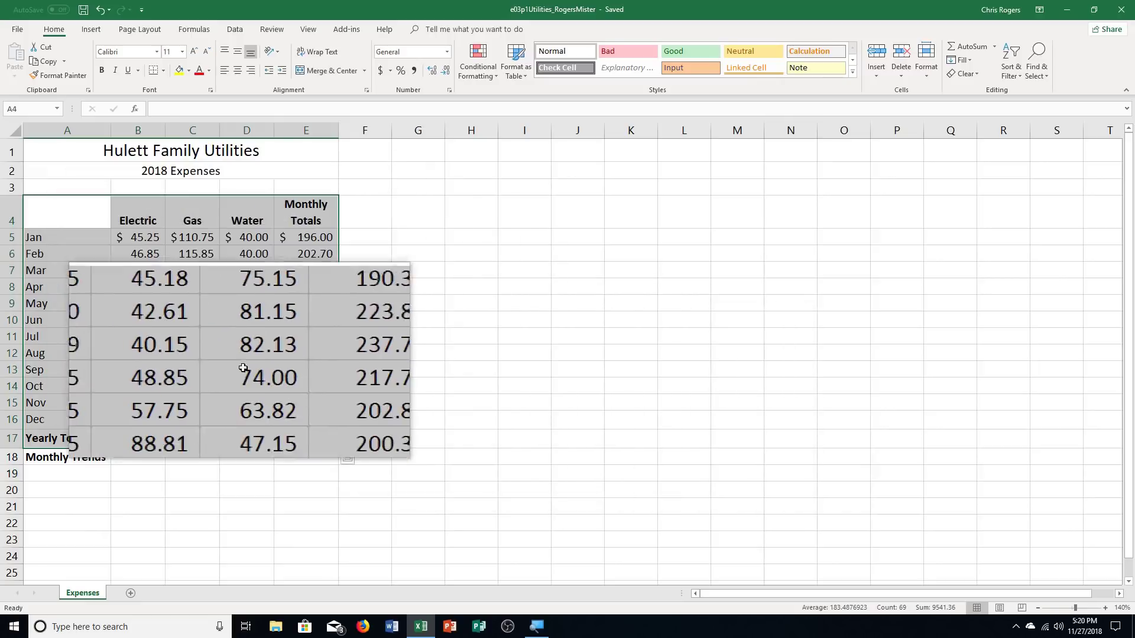
{"action": "left_click", "coordinate": [344, 461]}
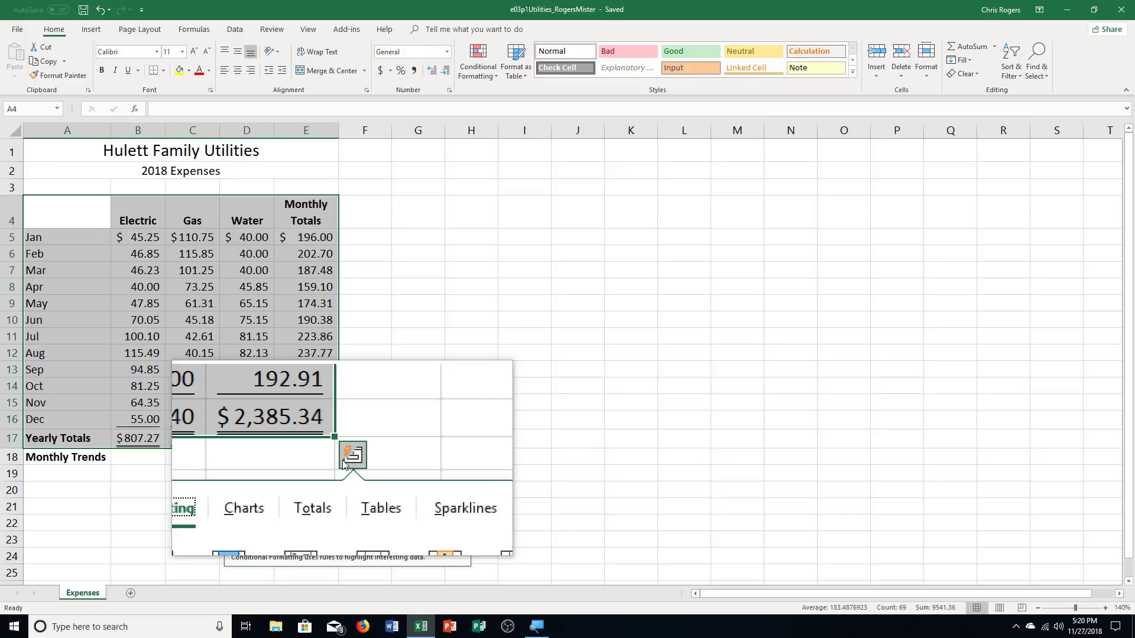
{"action": "left_click", "coordinate": [295, 488]}
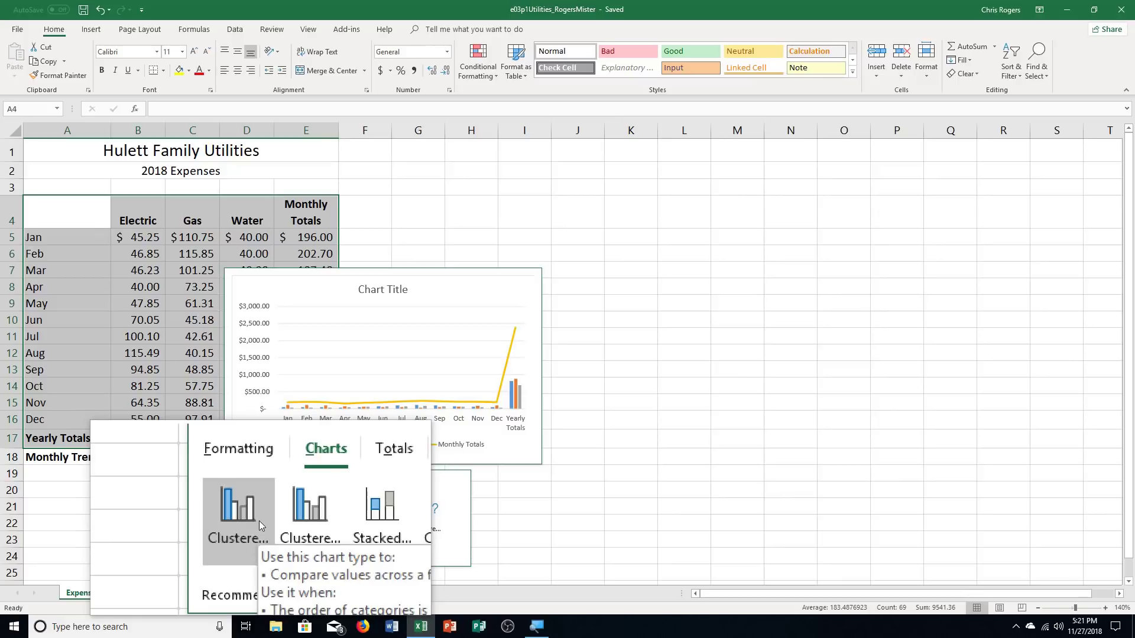
{"action": "left_click", "coordinate": [259, 520]}
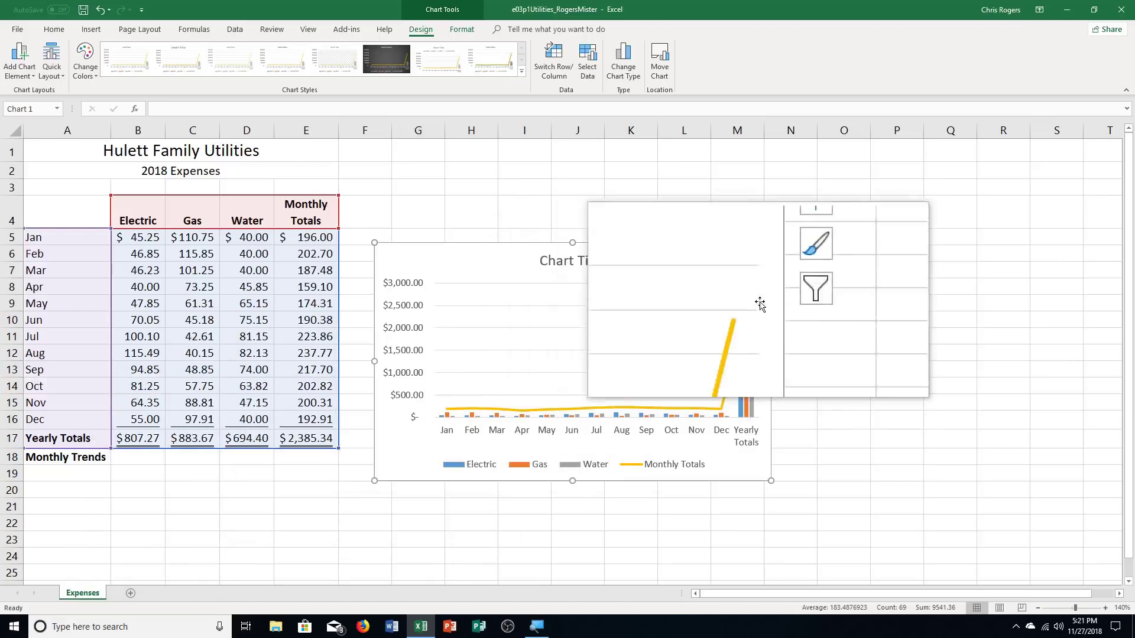
- Filter the Monthly Totals series and the Yearly Totals category out of the chart
{"action": "left_click", "coordinate": [787, 294]}
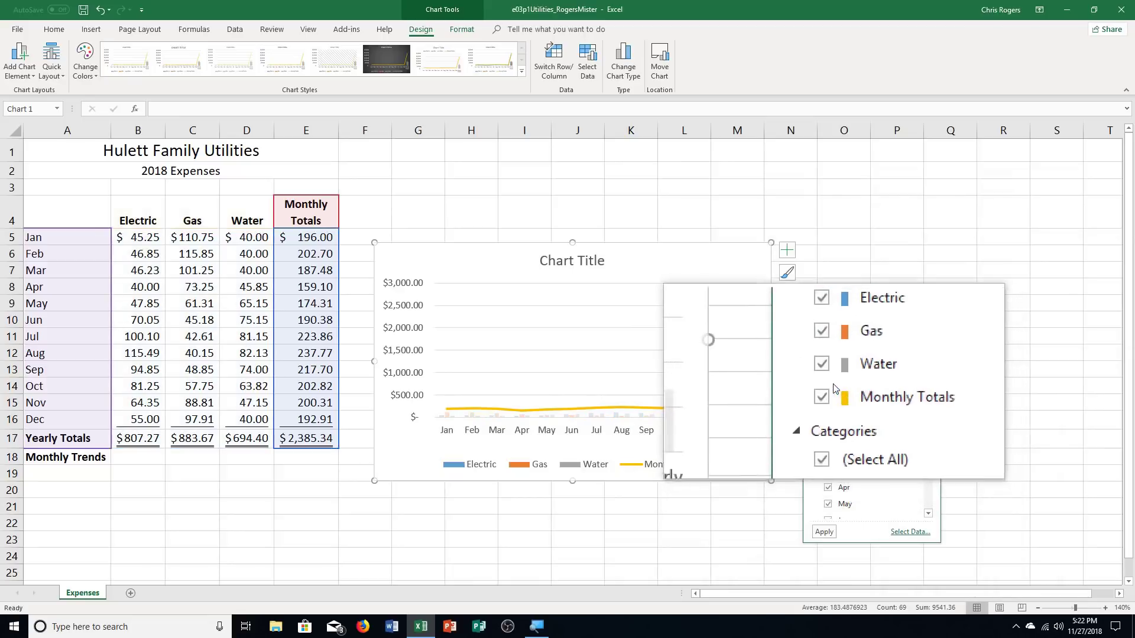
{"action": "left_click", "coordinate": [826, 390]}
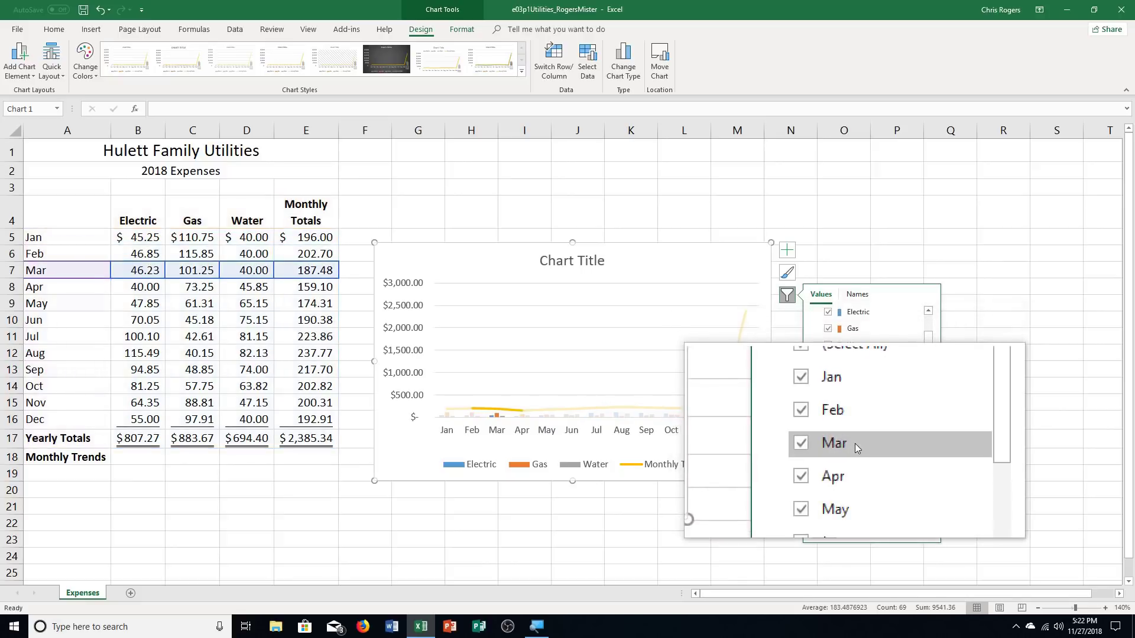
{"action": "scroll", "coordinate": [855, 443], "scroll_direction": "down", "scroll_amount": 2}
{"action": "scroll", "coordinate": [849, 488], "scroll_direction": "down", "scroll_amount": 2}
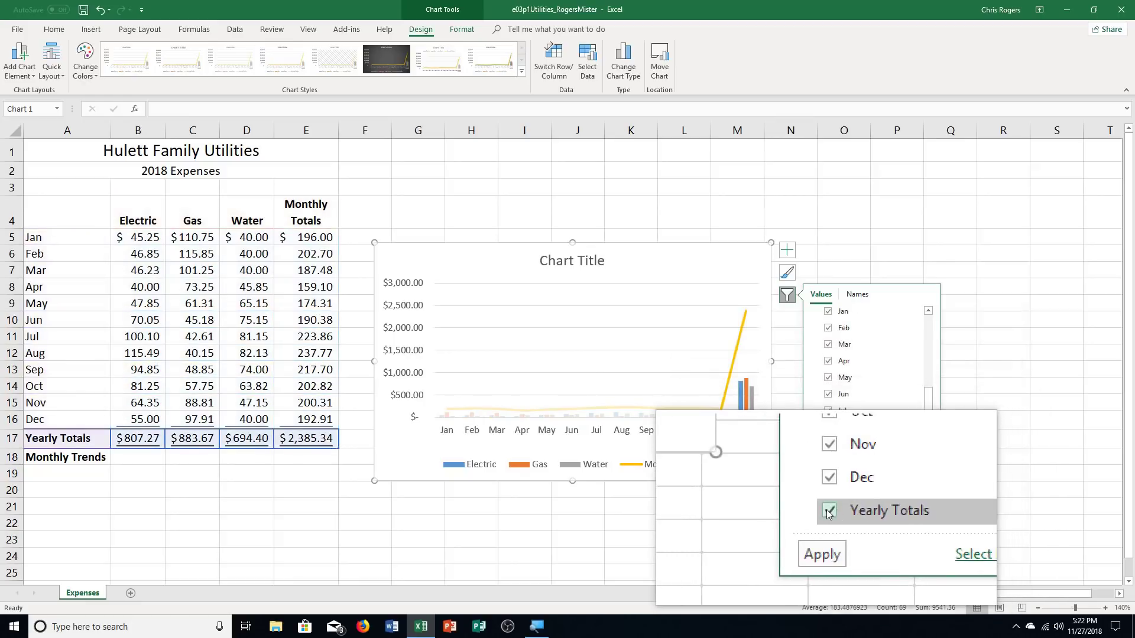
{"action": "left_click", "coordinate": [829, 512]}
{"action": "left_click", "coordinate": [829, 530]}
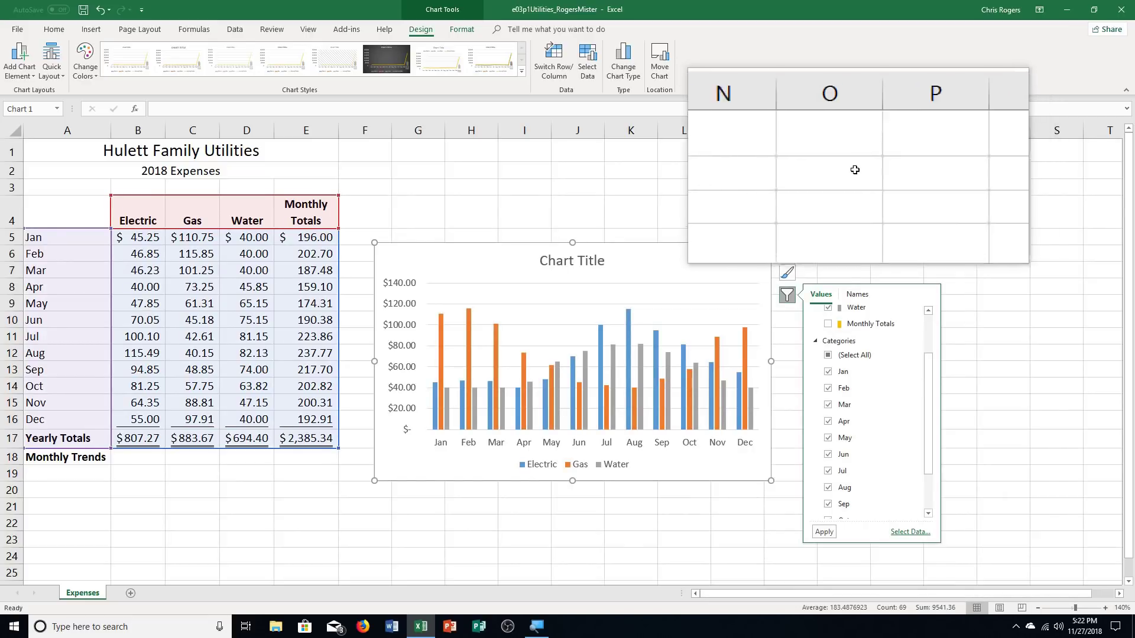
{"action": "left_click", "coordinate": [787, 296]}
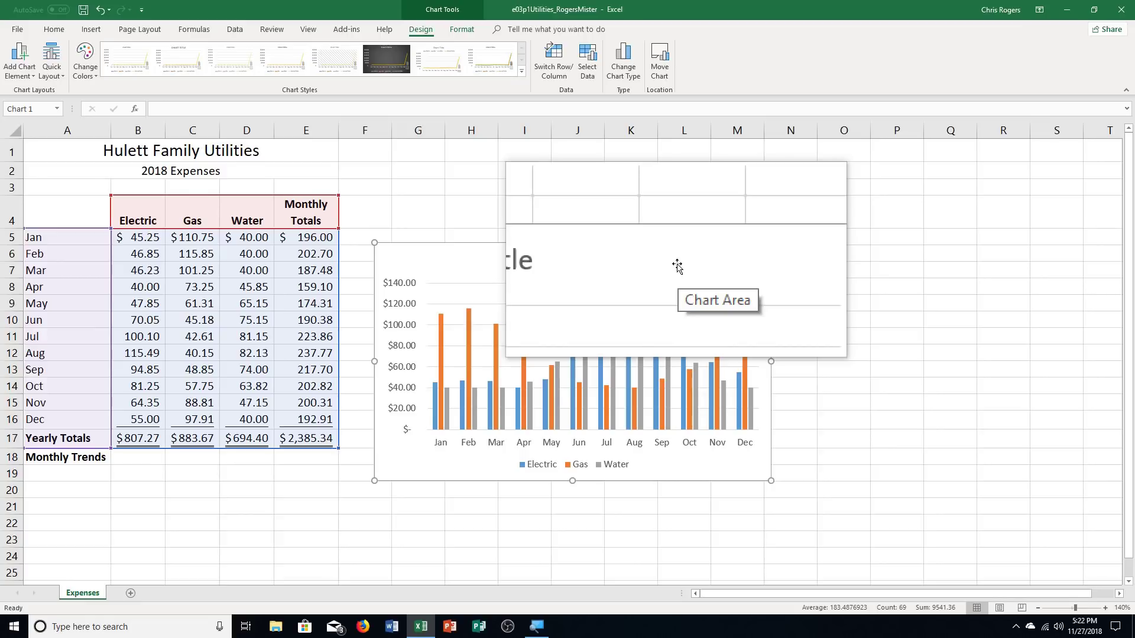
- Move the chart below the data so its upper-left corner sits in cell A21
{"action": "left_click", "coordinate": [564, 254]}
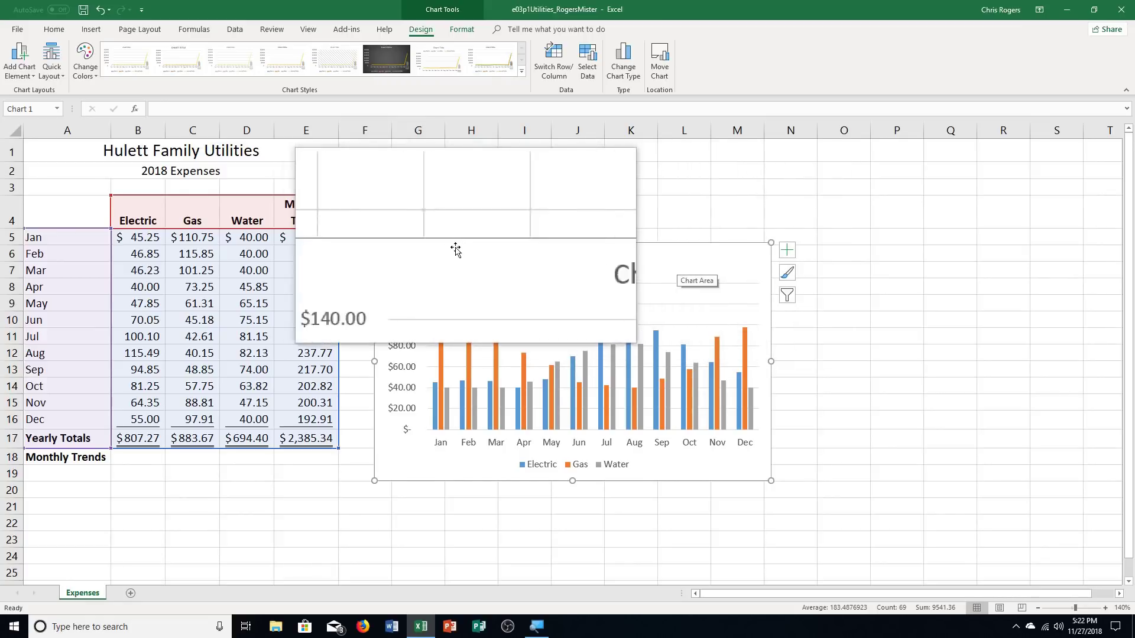
{"action": "left_click_drag", "start_coordinate": [449, 250], "coordinate": [27, 504]}
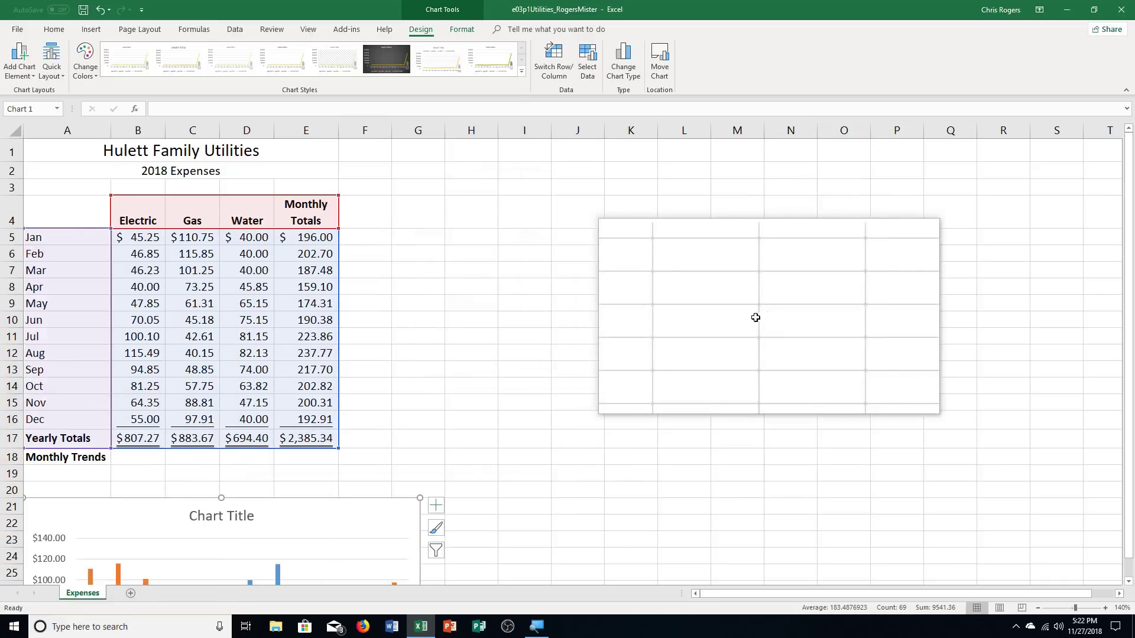
{"action": "scroll", "coordinate": [739, 339], "scroll_direction": "down", "scroll_amount": 2}
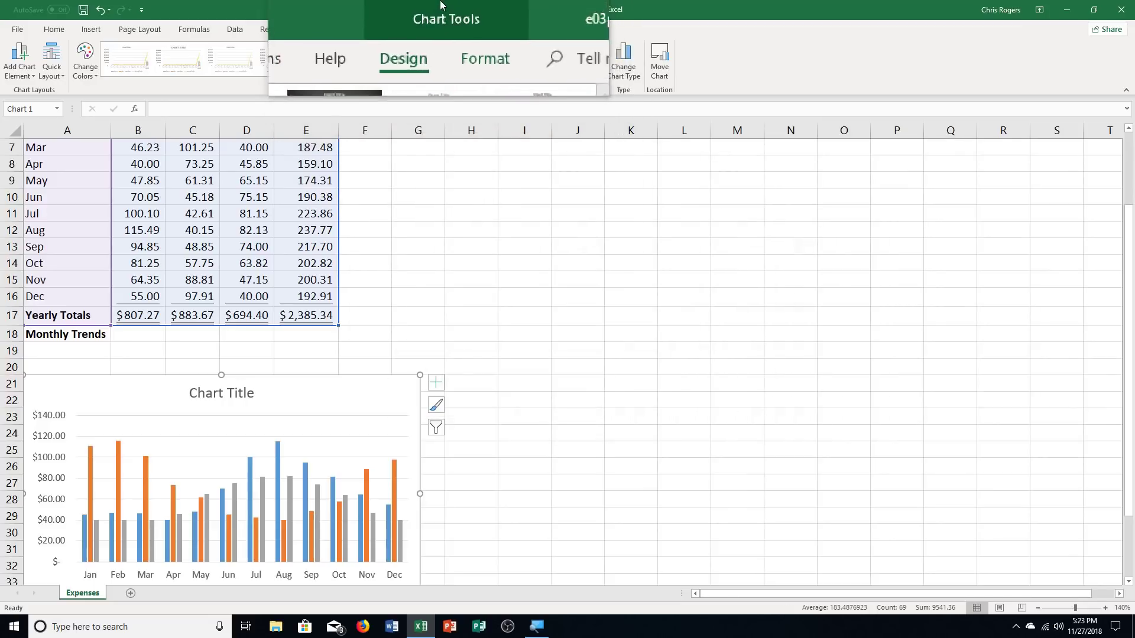
- Set the chart's width to 6 inches and its height to 3.5 inches
{"action": "left_click", "coordinate": [471, 32]}
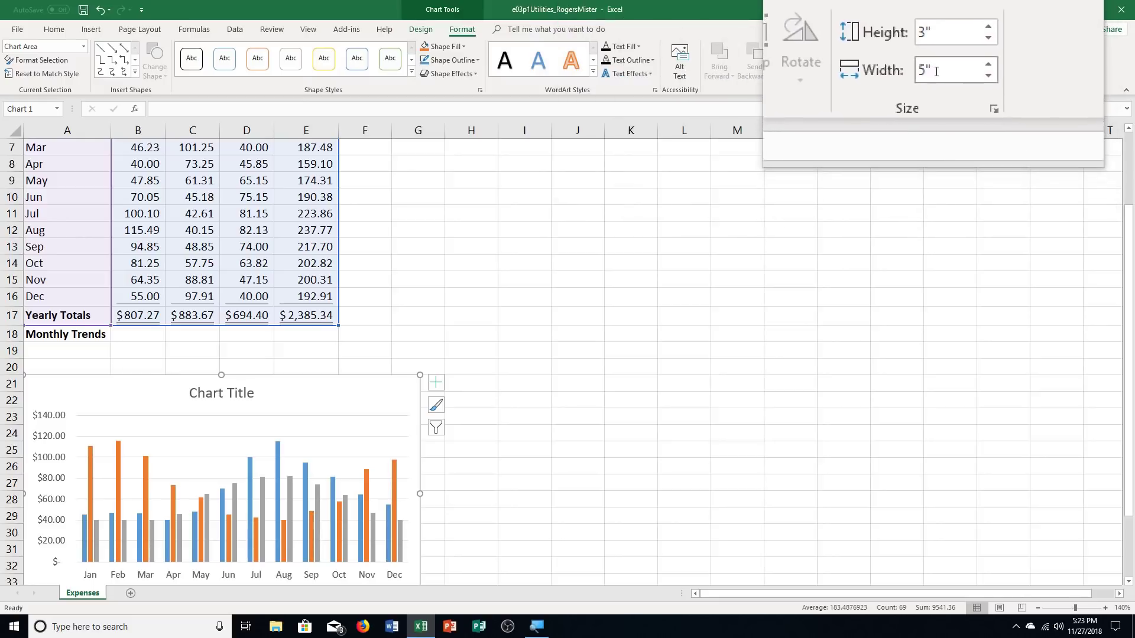
{"action": "left_click", "coordinate": [935, 72]}
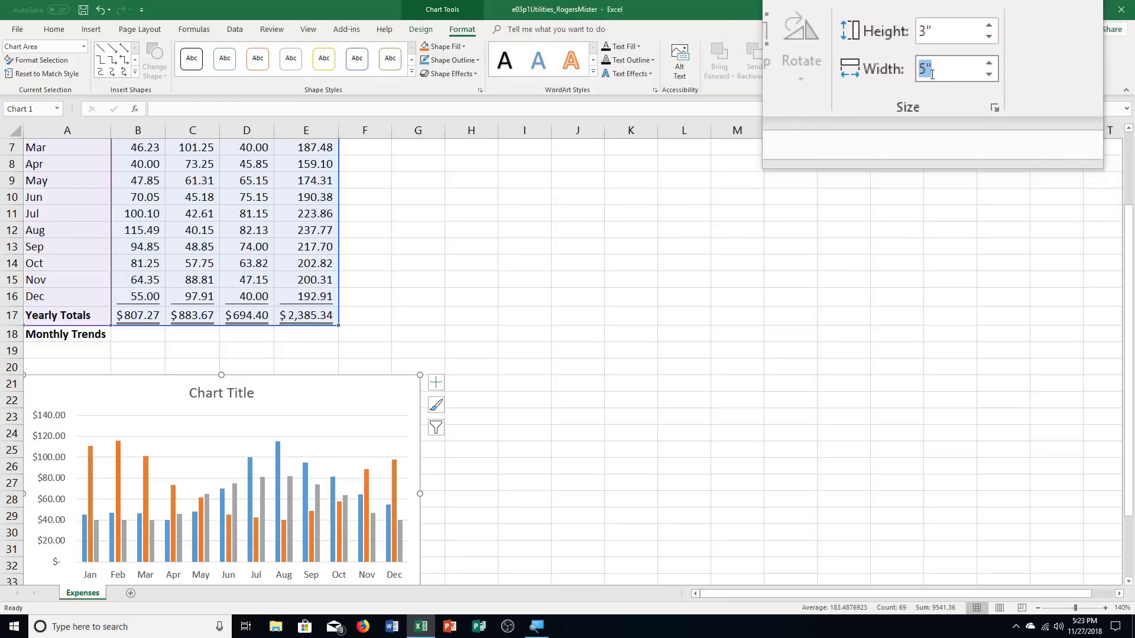
{"action": "type", "text": "6"}
{"action": "key", "text": "Return"}
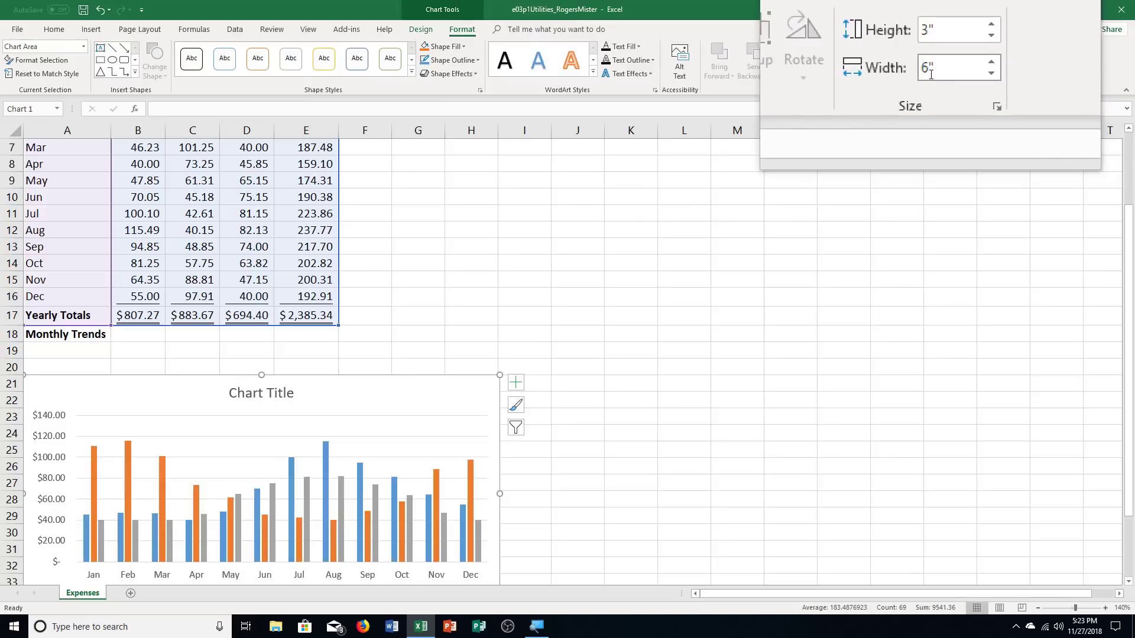
{"action": "left_click", "coordinate": [937, 51]}
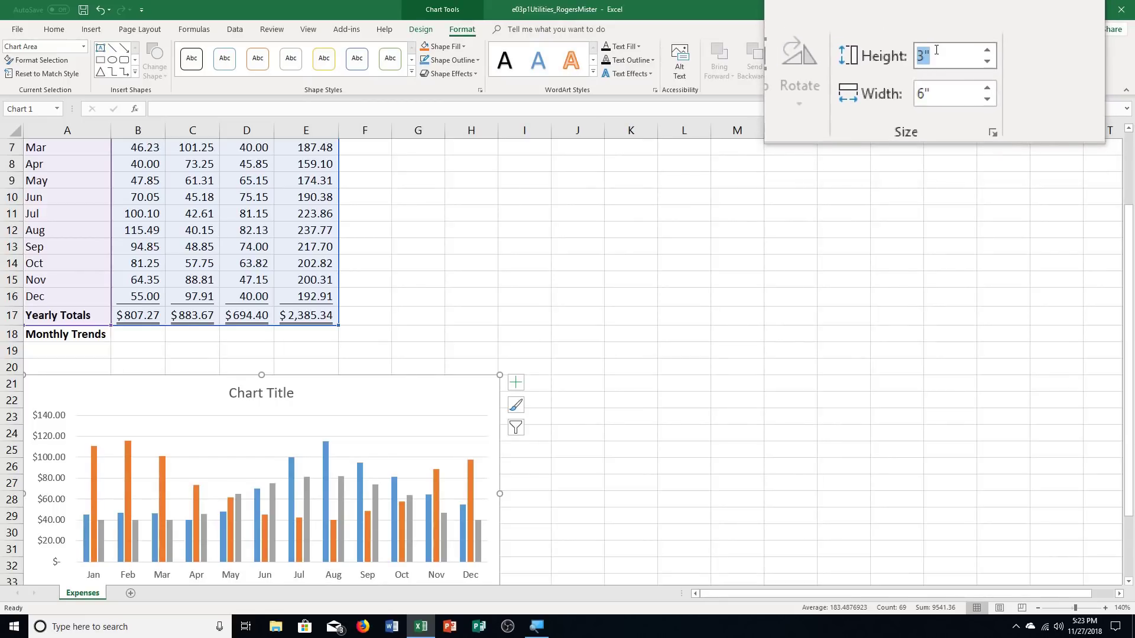
{"action": "type", "text": "3.5"}
{"action": "key", "text": "Return"}
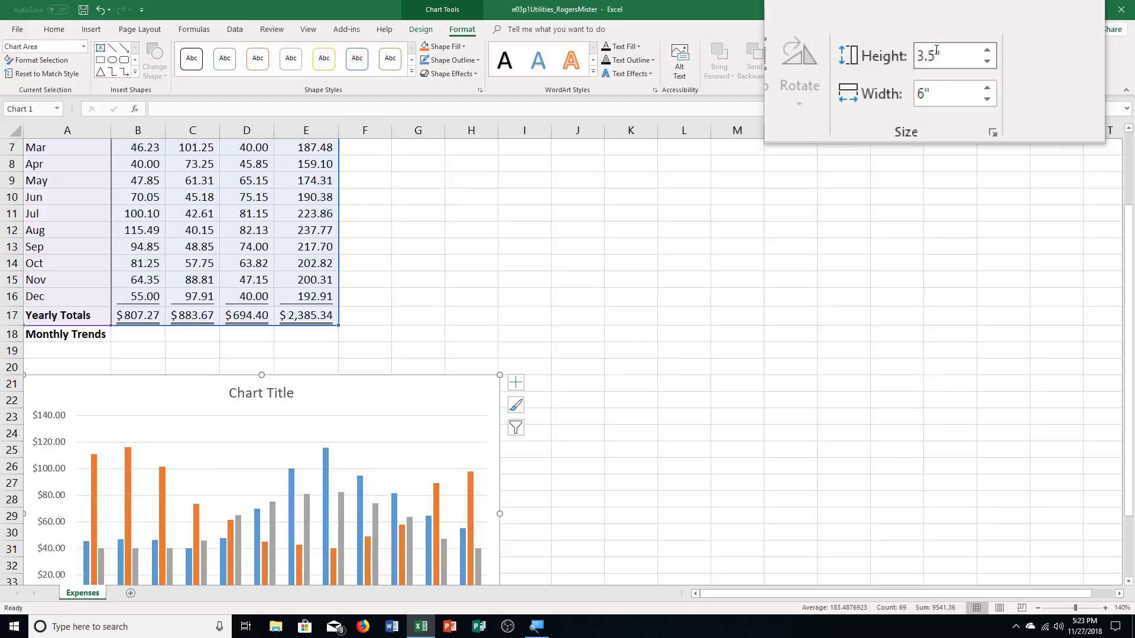
- Apply the Layout 3 quick layout to the chart
{"action": "left_click", "coordinate": [412, 32]}
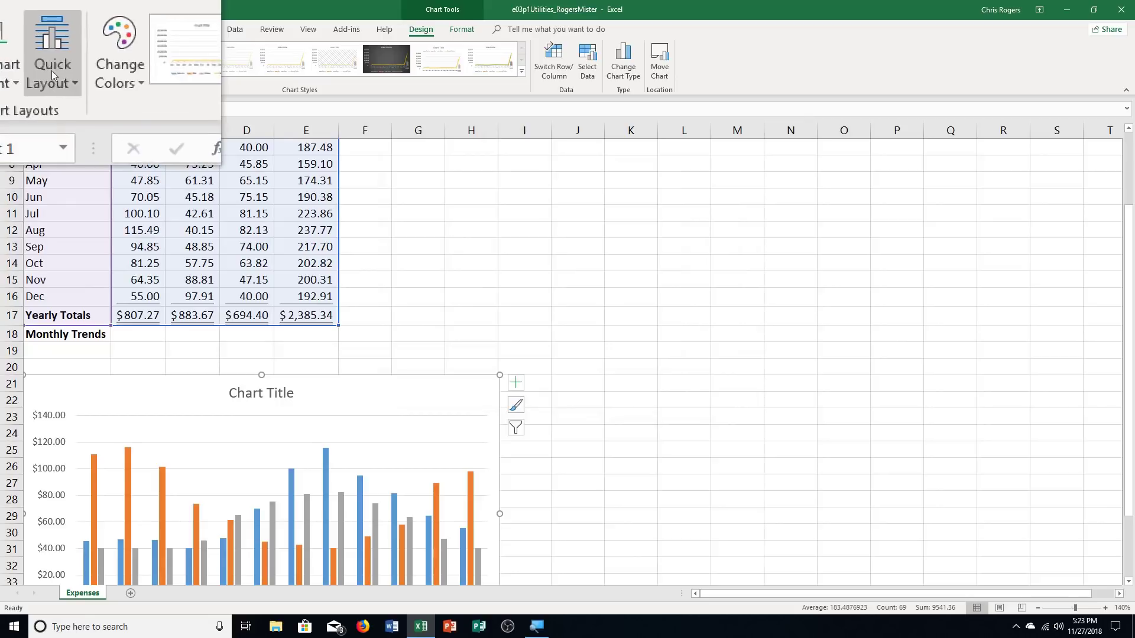
{"action": "left_click", "coordinate": [51, 69]}
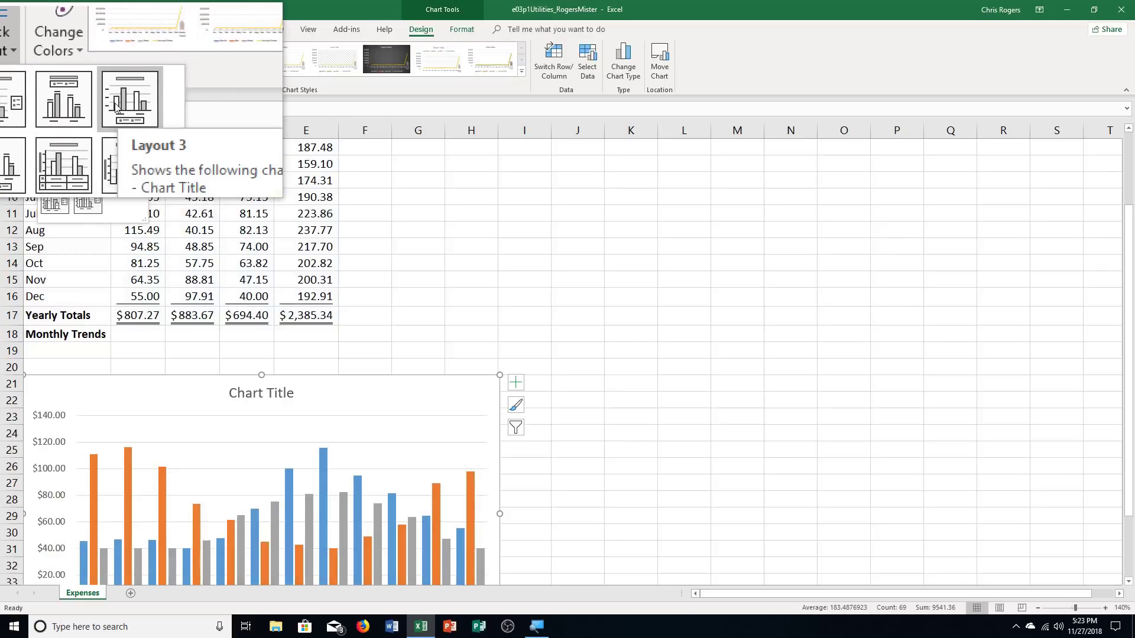
{"action": "left_click", "coordinate": [116, 108]}
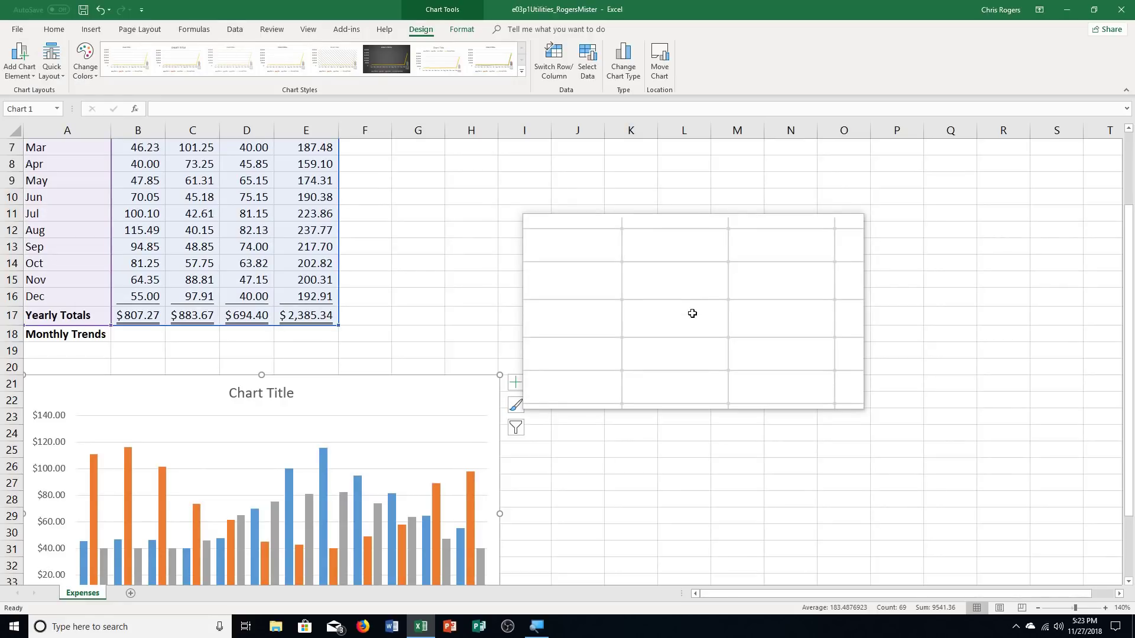
- Change the chart title to "Monthly Utility Expenses for 2018"
{"action": "scroll", "coordinate": [692, 313], "scroll_direction": "down", "scroll_amount": 2}
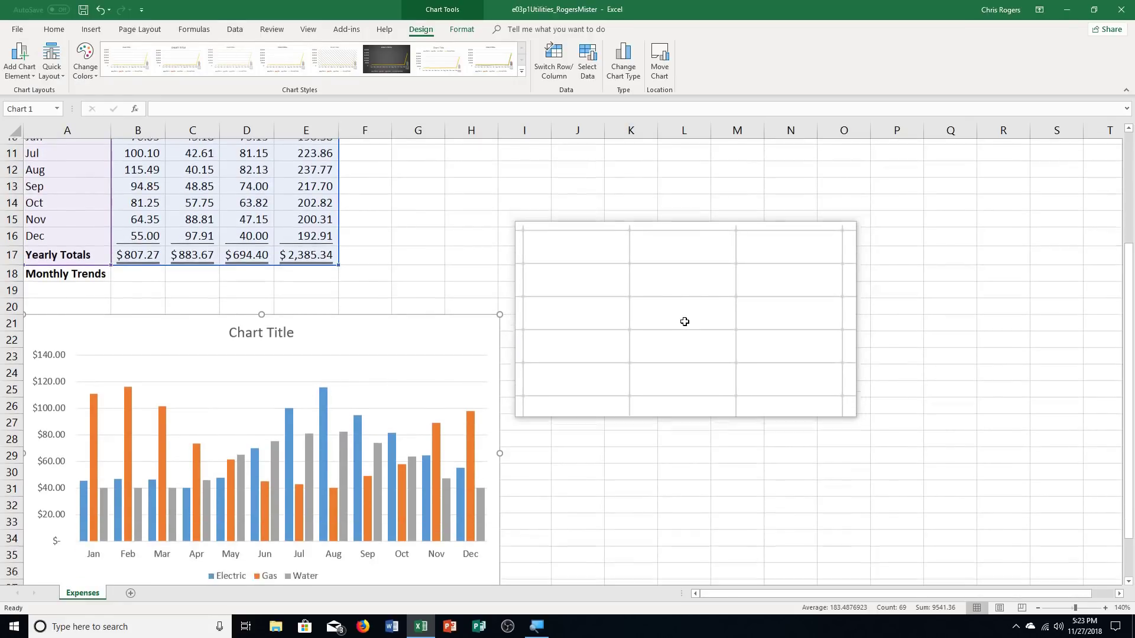
{"action": "scroll", "coordinate": [685, 324], "scroll_direction": "down", "scroll_amount": 1}
{"action": "left_click", "coordinate": [261, 296]}
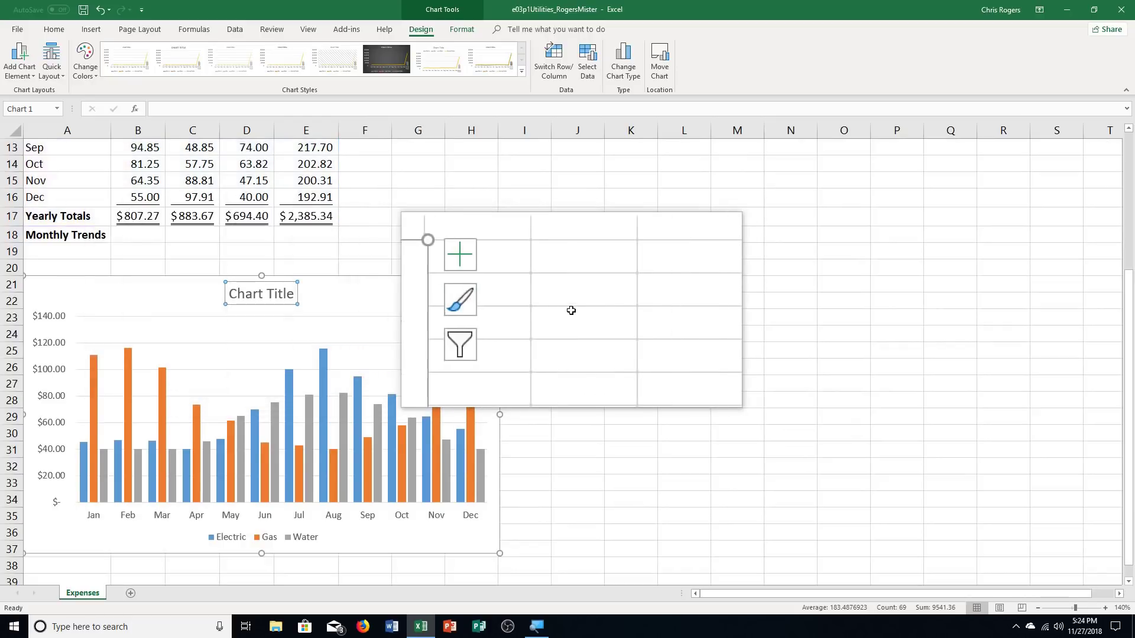
{"action": "type", "text": "Monthly Utility Expenses for 2018"}
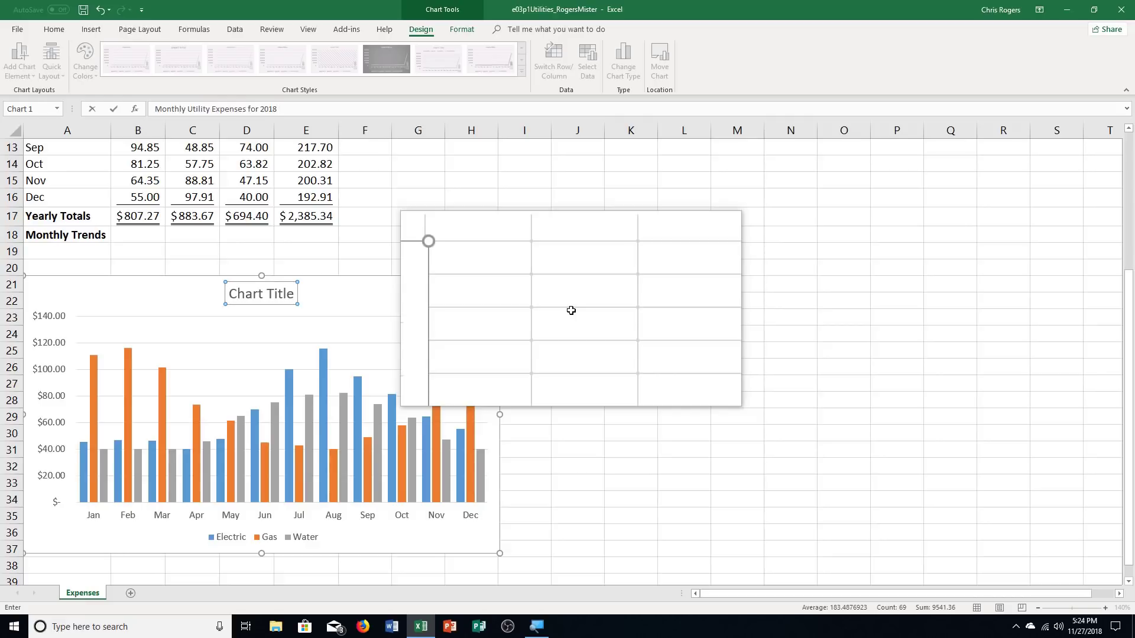
{"action": "key", "text": "Return"}
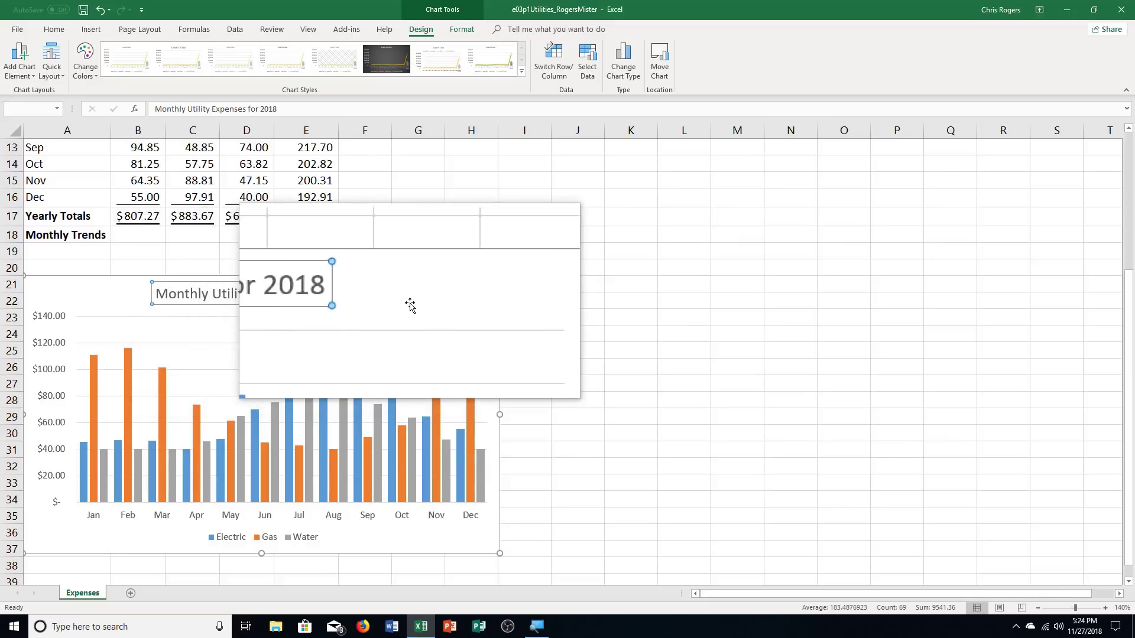
- Apply the Style 6 chart style to the whole chart and deselect it by selecting cell A39
{"action": "left_click", "coordinate": [413, 304]}
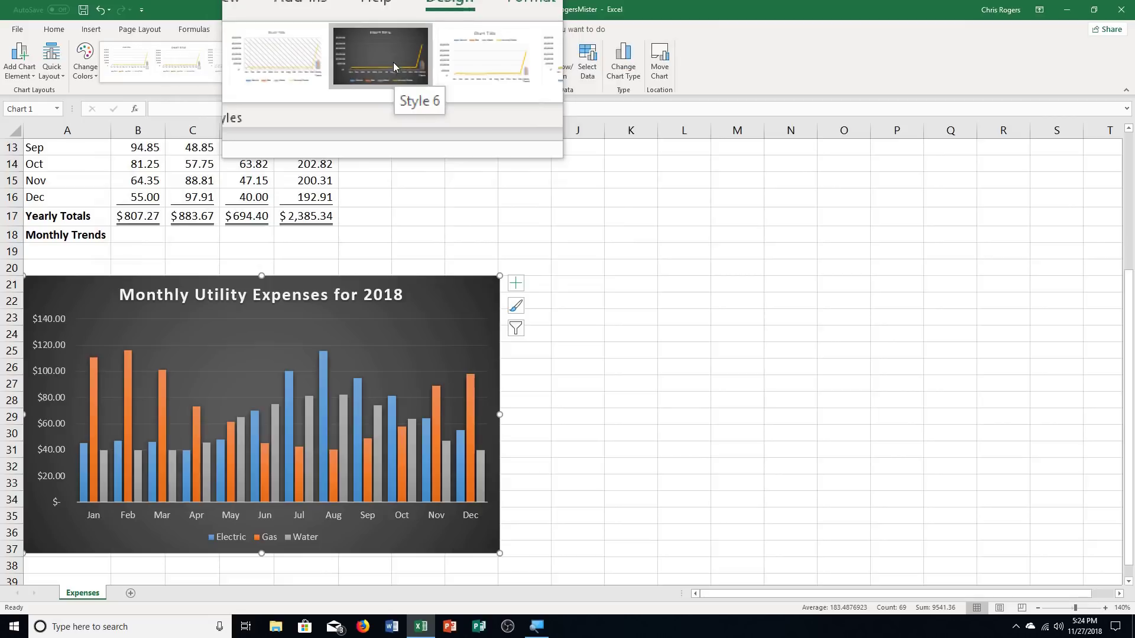
{"action": "left_click", "coordinate": [392, 62]}
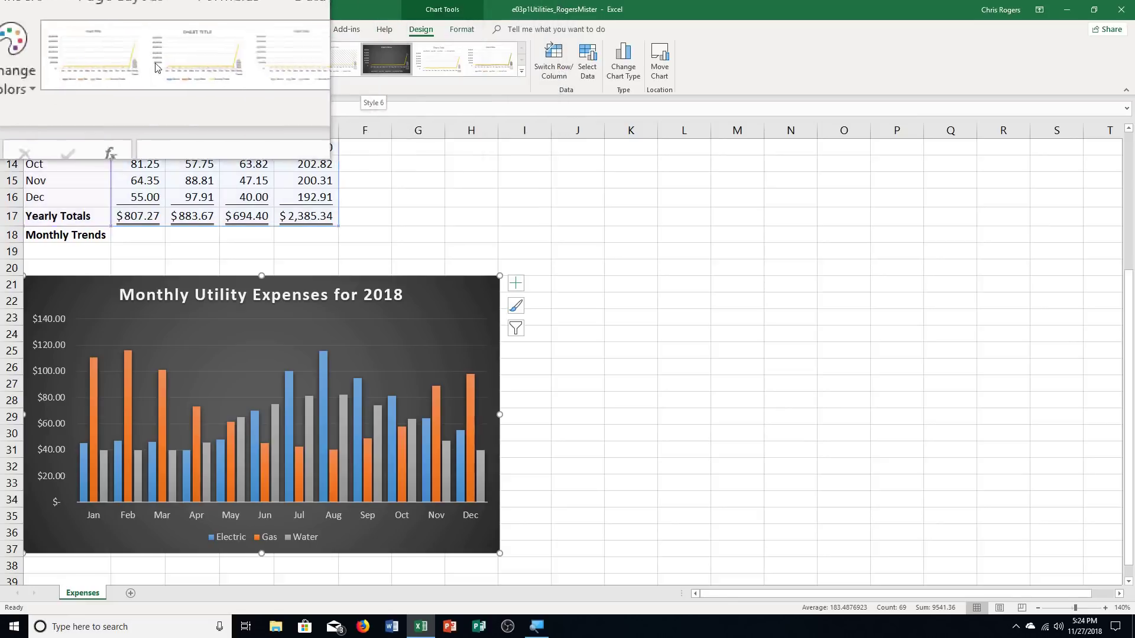
{"action": "left_click", "coordinate": [48, 29]}
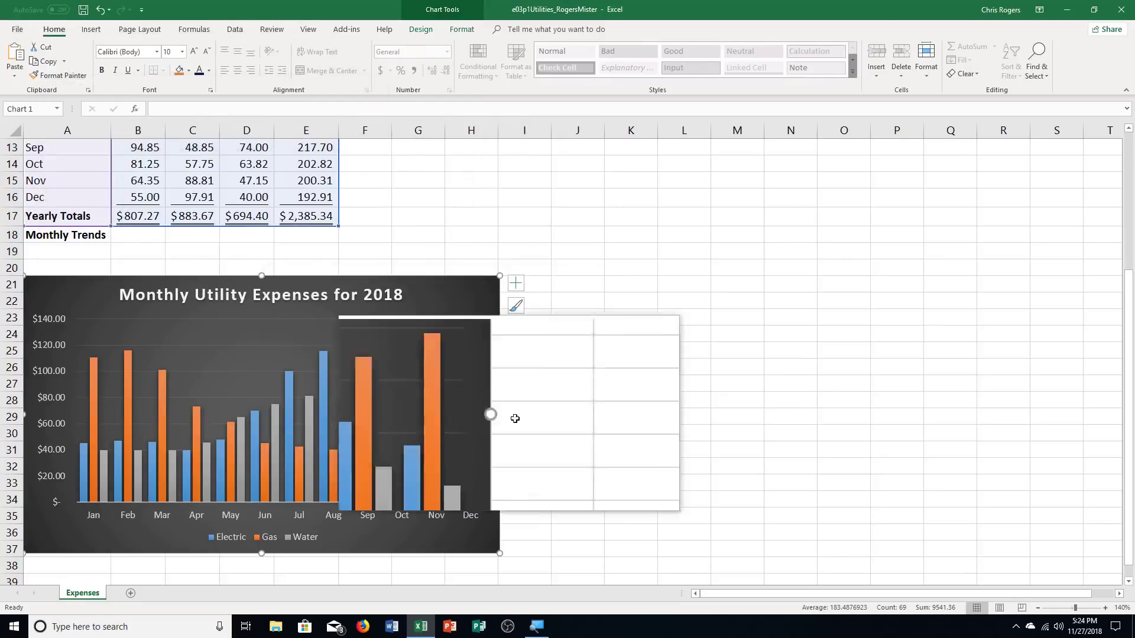
{"action": "left_click", "coordinate": [35, 580]}
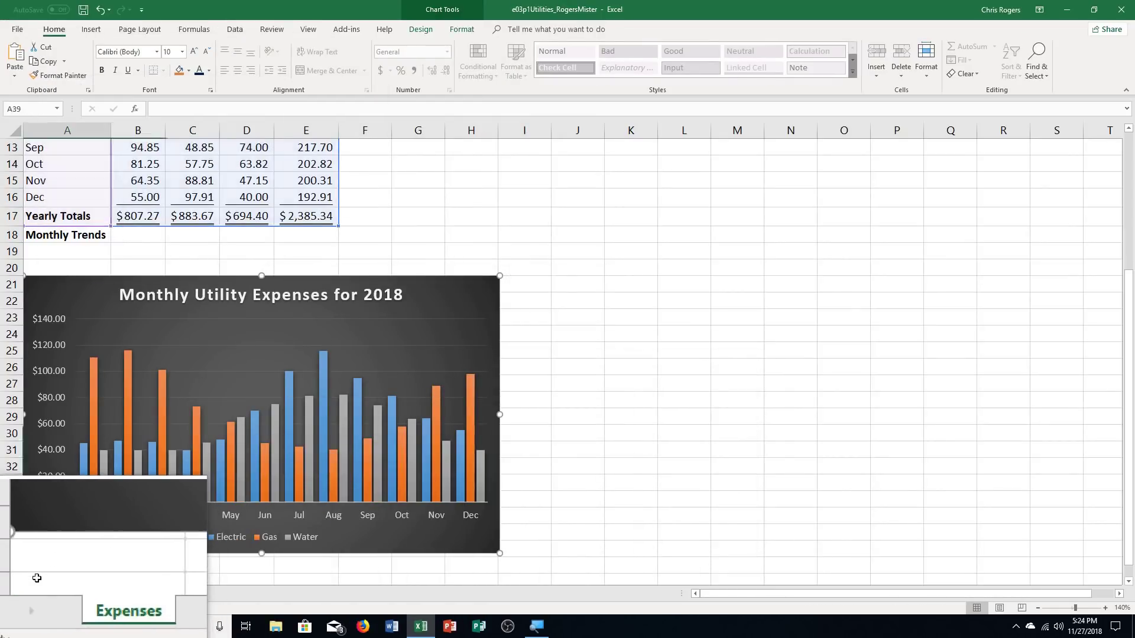
{"action": "scroll", "coordinate": [875, 393], "scroll_direction": "down", "scroll_amount": 1}
{"action": "scroll", "coordinate": [876, 392], "scroll_direction": "down", "scroll_amount": 2}
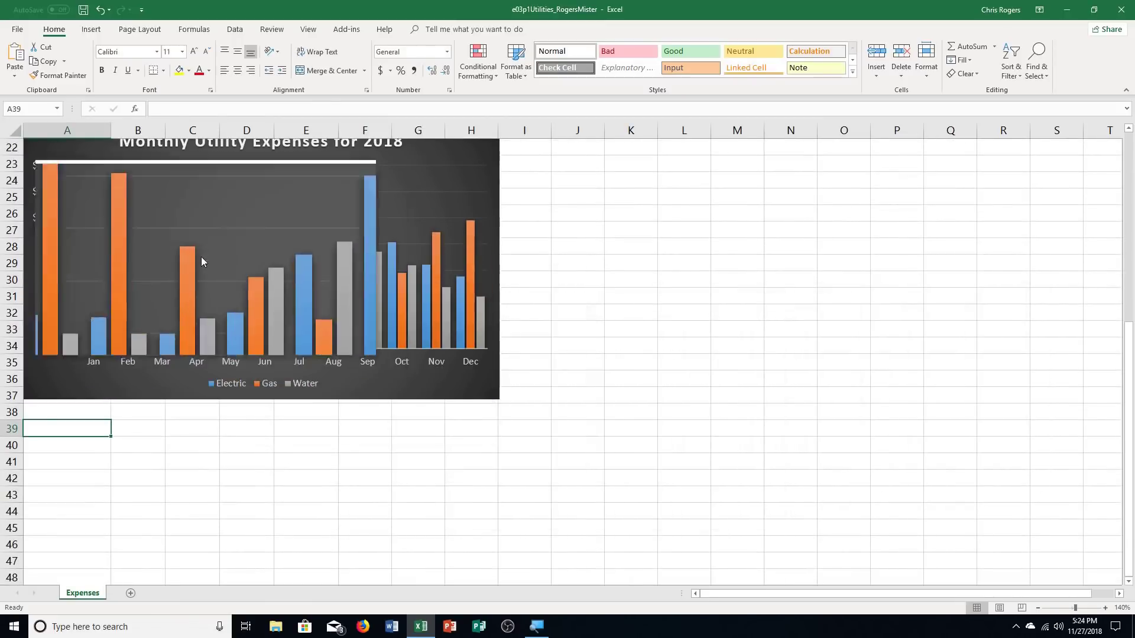
- Paste a copy of the clustered column chart at cell A39
{"action": "left_click", "coordinate": [12, 52]}
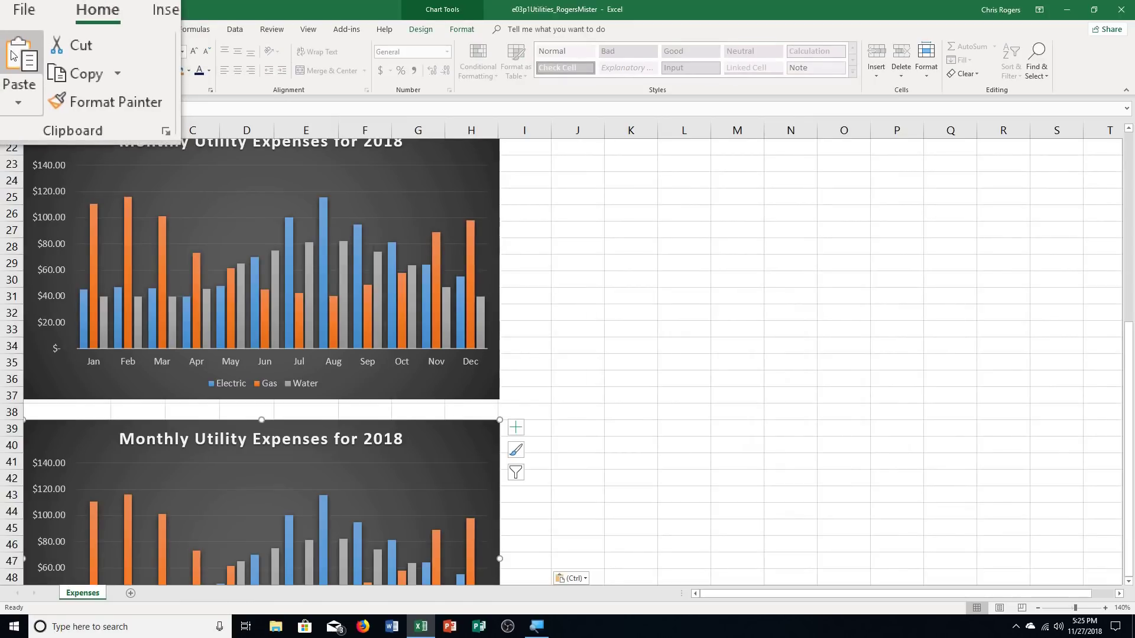
{"action": "scroll", "coordinate": [755, 391], "scroll_direction": "down", "scroll_amount": 1}
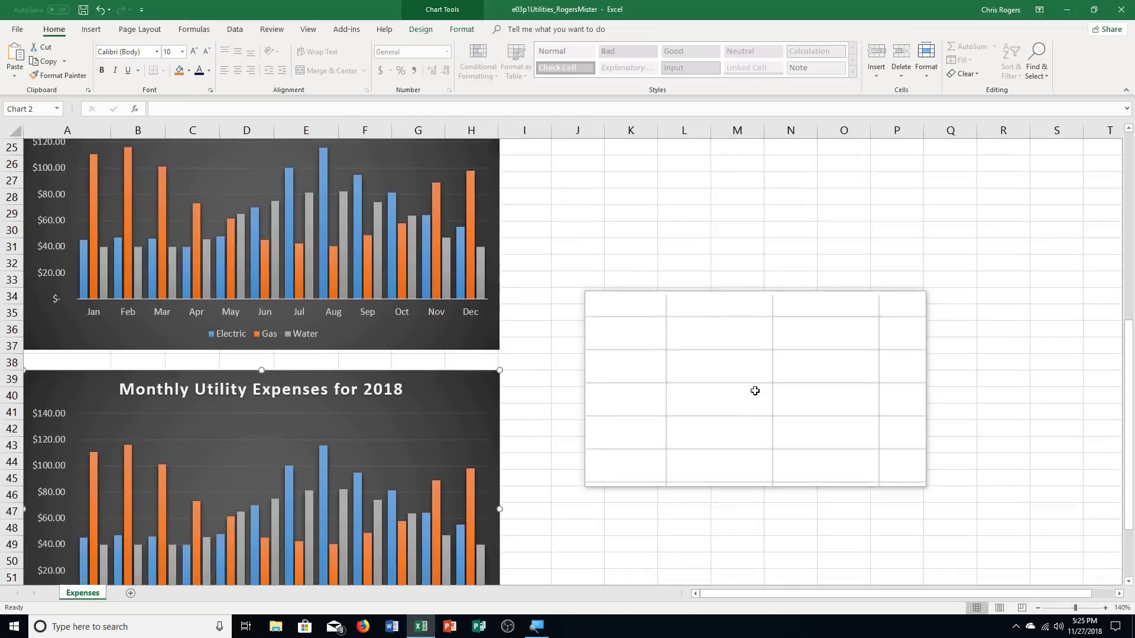
{"action": "scroll", "coordinate": [755, 391], "scroll_direction": "down", "scroll_amount": 1}
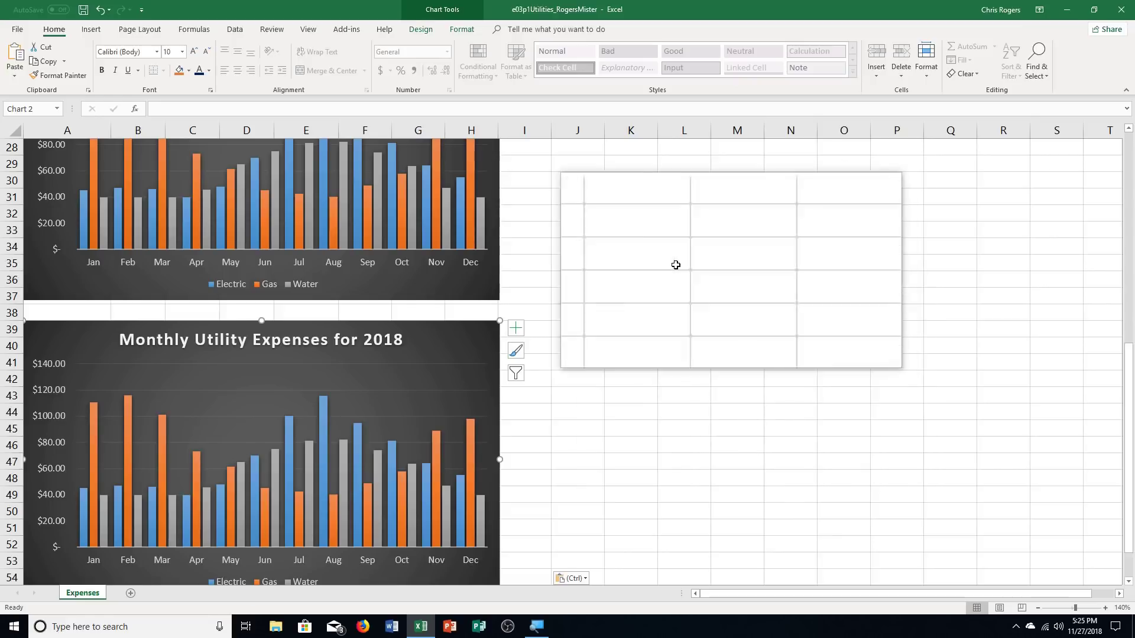
- Change the chart type of the copy below the column chart to Line with Markers
{"action": "left_click", "coordinate": [426, 33]}
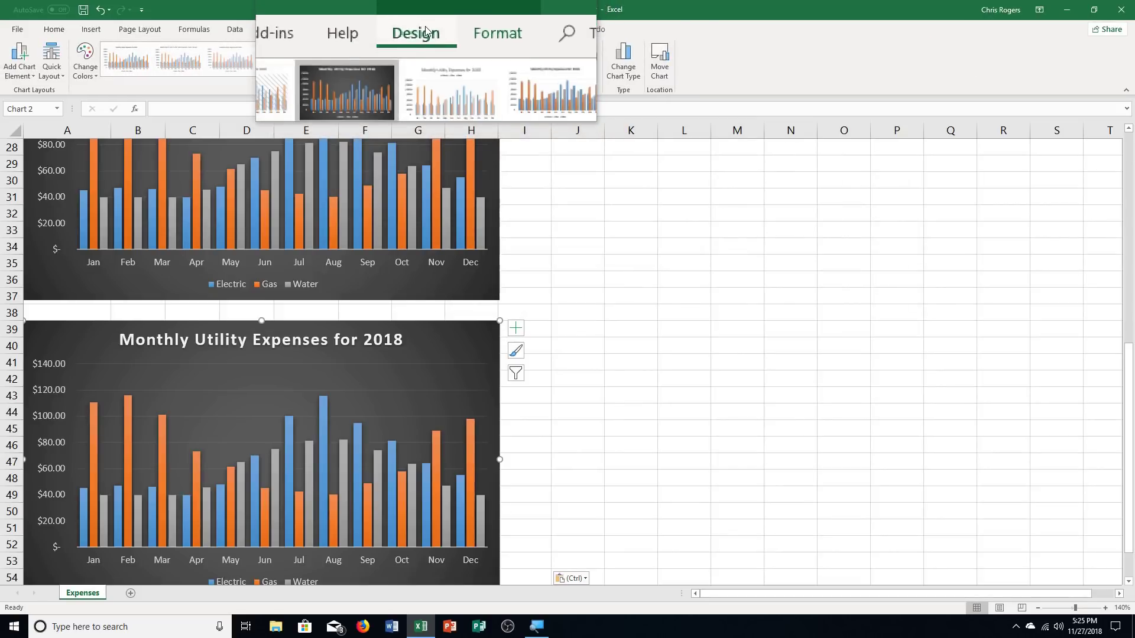
{"action": "left_click", "coordinate": [624, 72]}
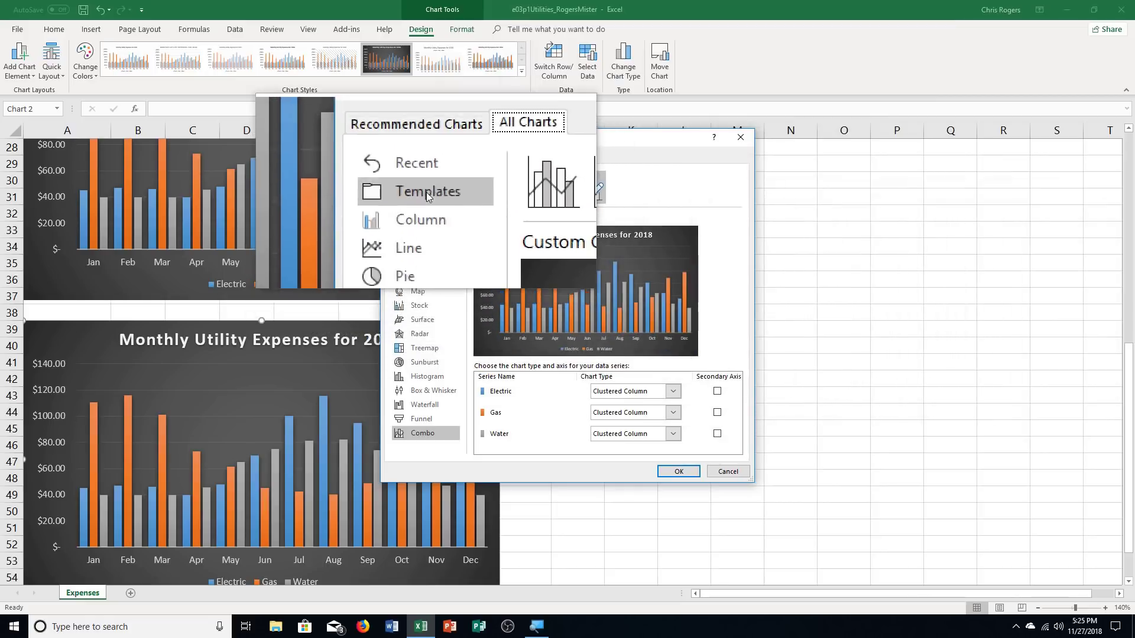
{"action": "left_click", "coordinate": [427, 215]}
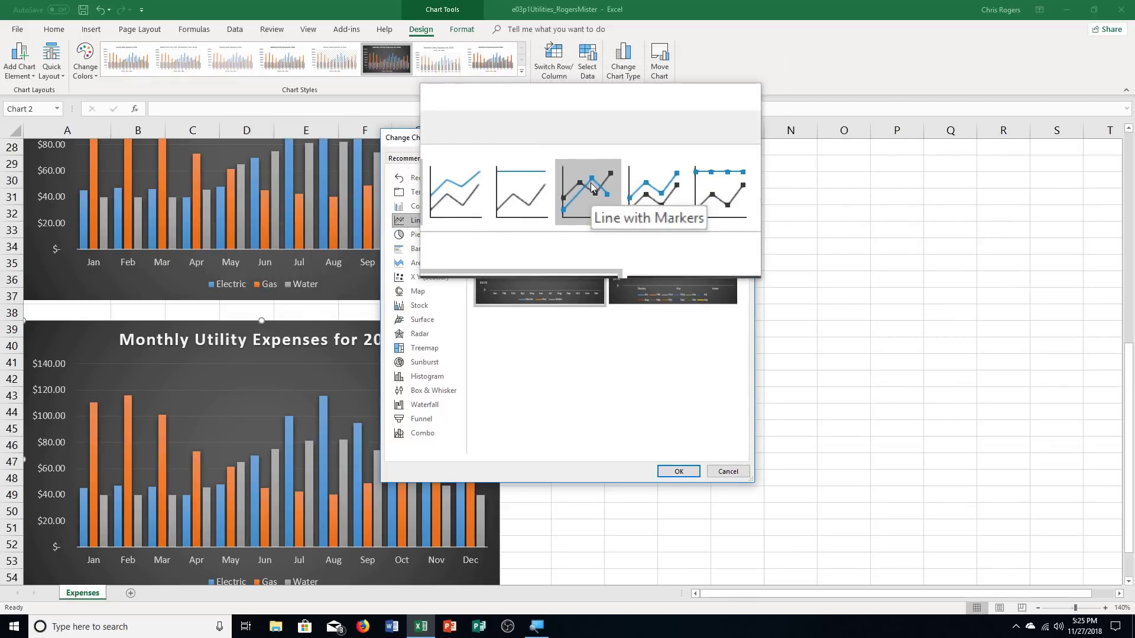
{"action": "left_click", "coordinate": [590, 186]}
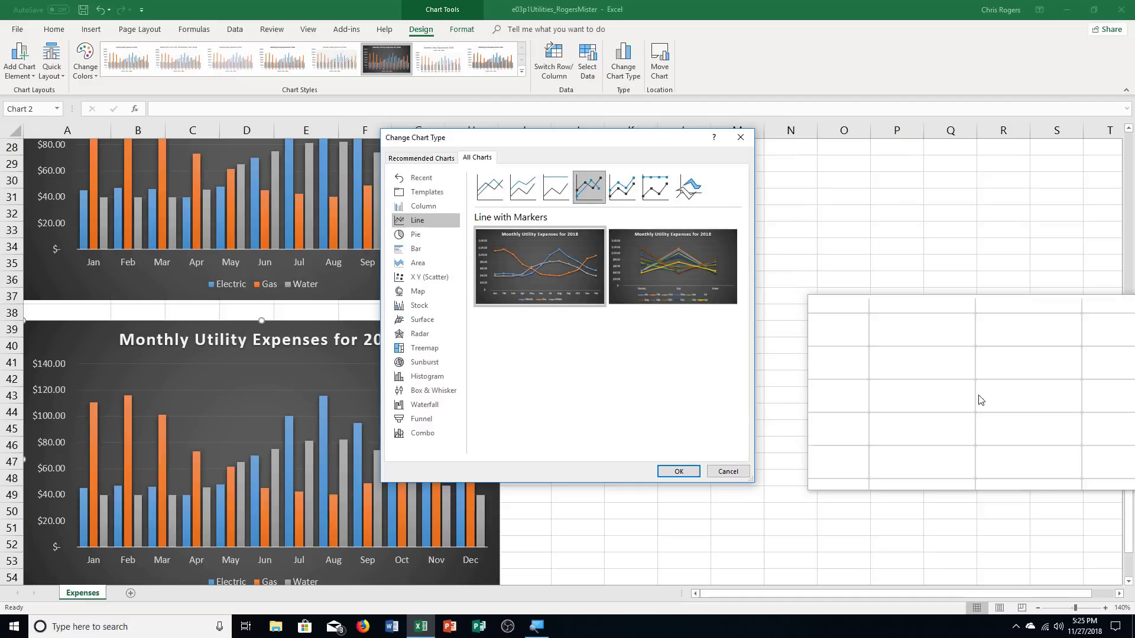
{"action": "left_click", "coordinate": [672, 469]}
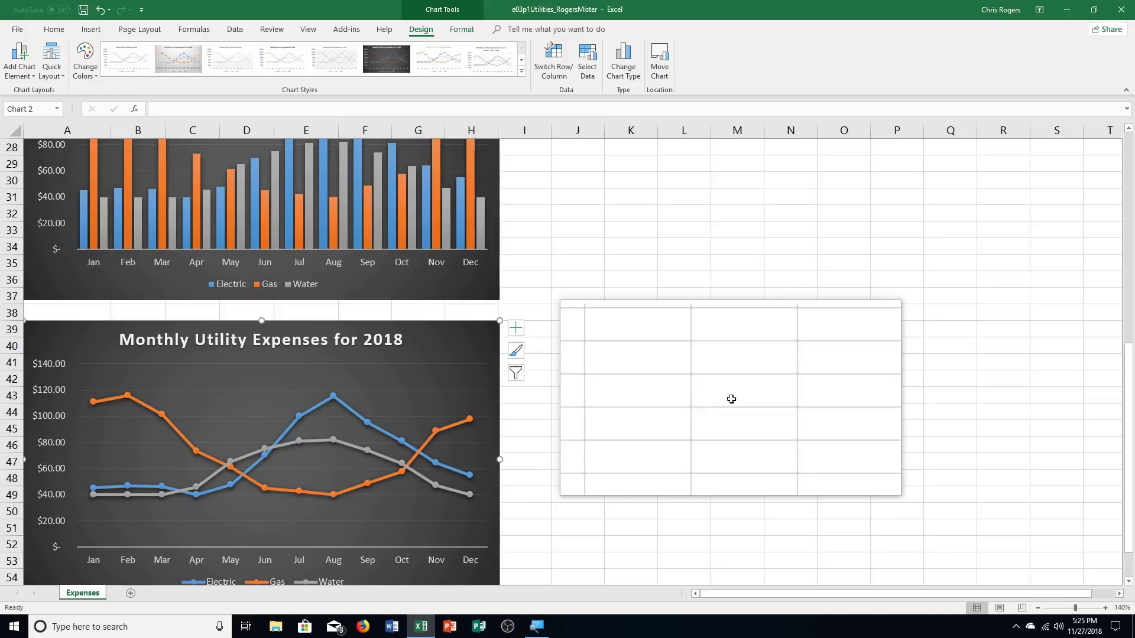
- Add a data label to only the August point of the Electric line in the line chart
{"action": "scroll", "coordinate": [731, 399], "scroll_direction": "down", "scroll_amount": 1}
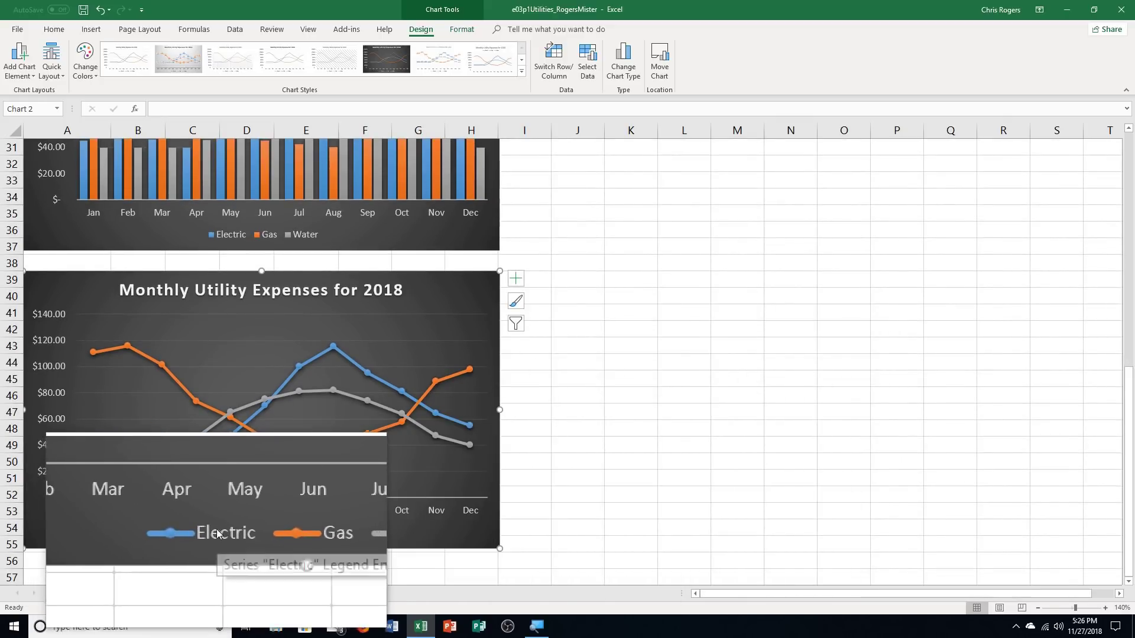
{"action": "left_click", "coordinate": [317, 356]}
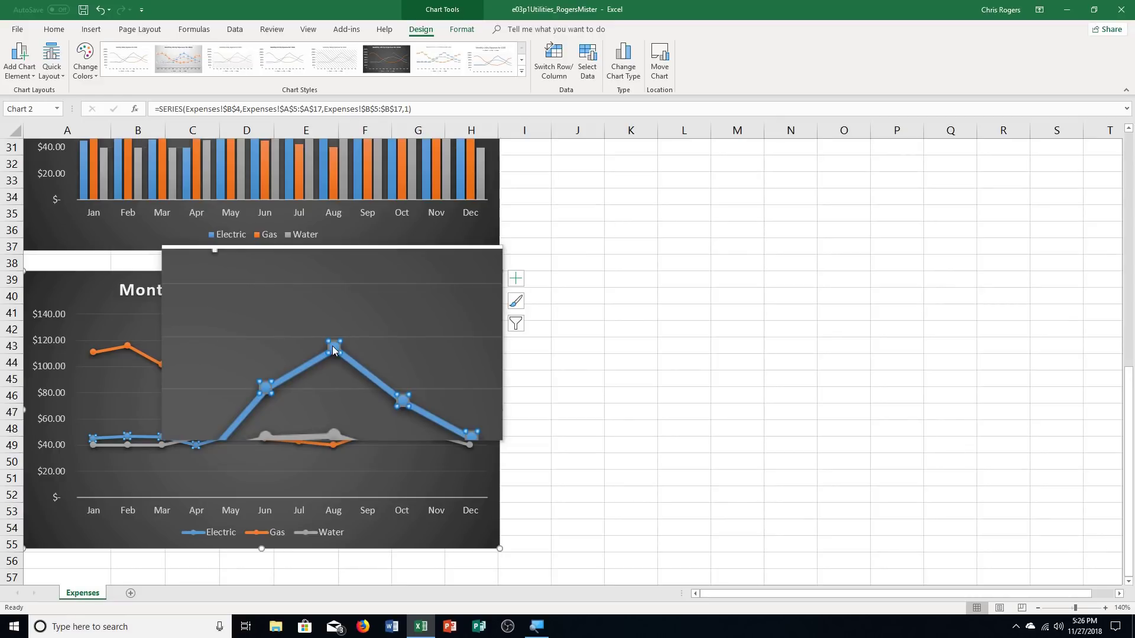
{"action": "left_click", "coordinate": [332, 347]}
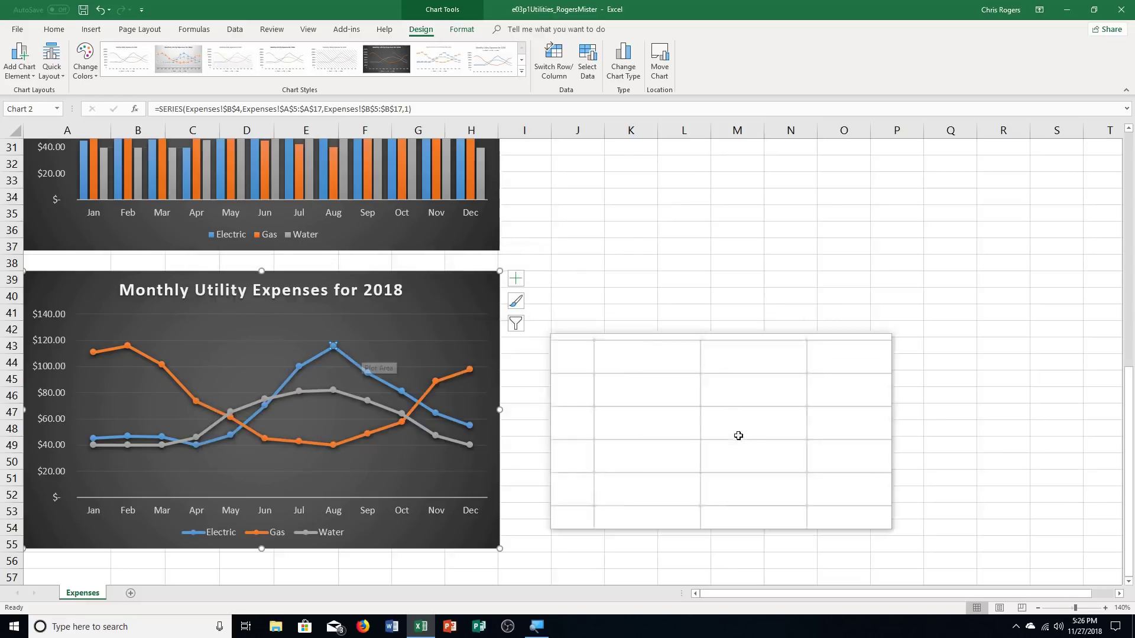
{"action": "left_click", "coordinate": [517, 279]}
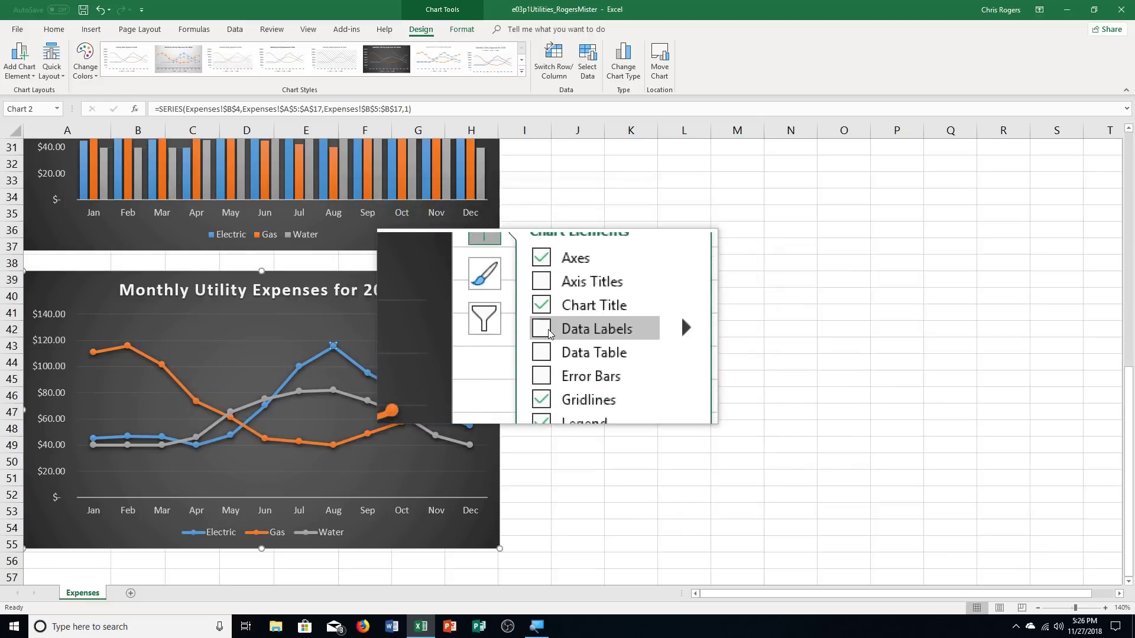
{"action": "left_click", "coordinate": [550, 332]}
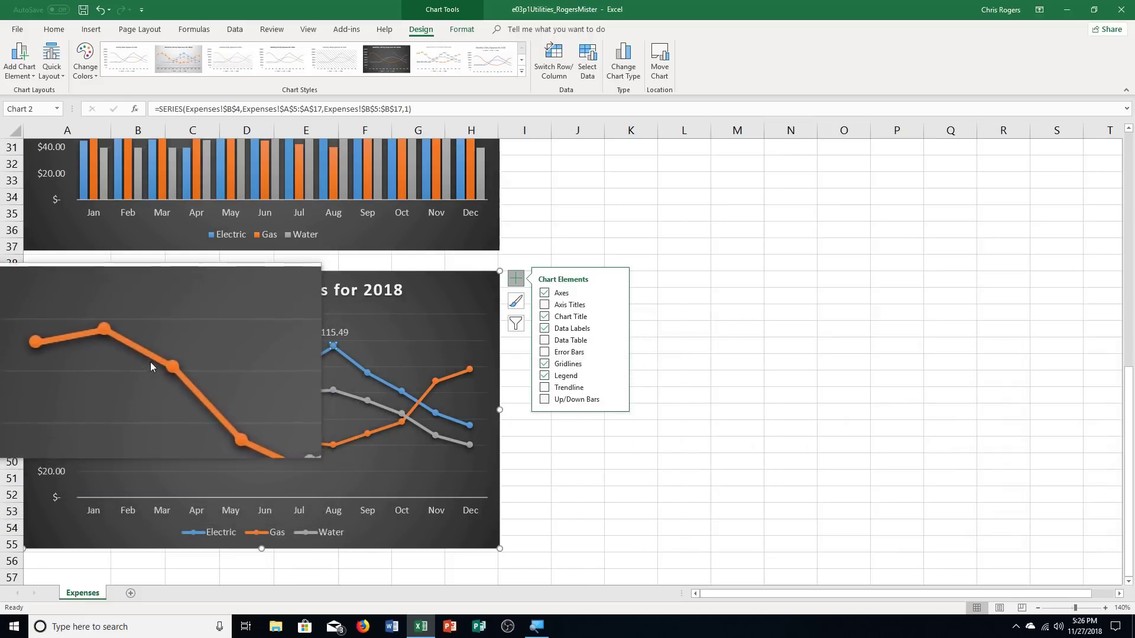
- Add a data label to only the February point of the Gas line in the line chart
{"action": "left_click", "coordinate": [135, 352]}
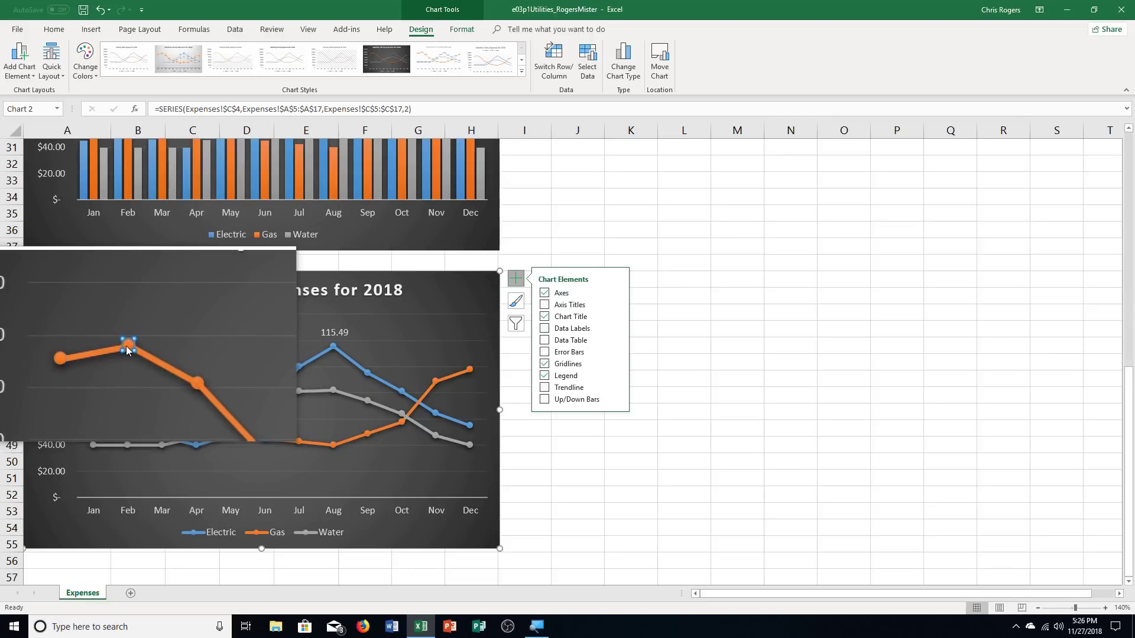
{"action": "mouse_move", "coordinate": [537, 613]}
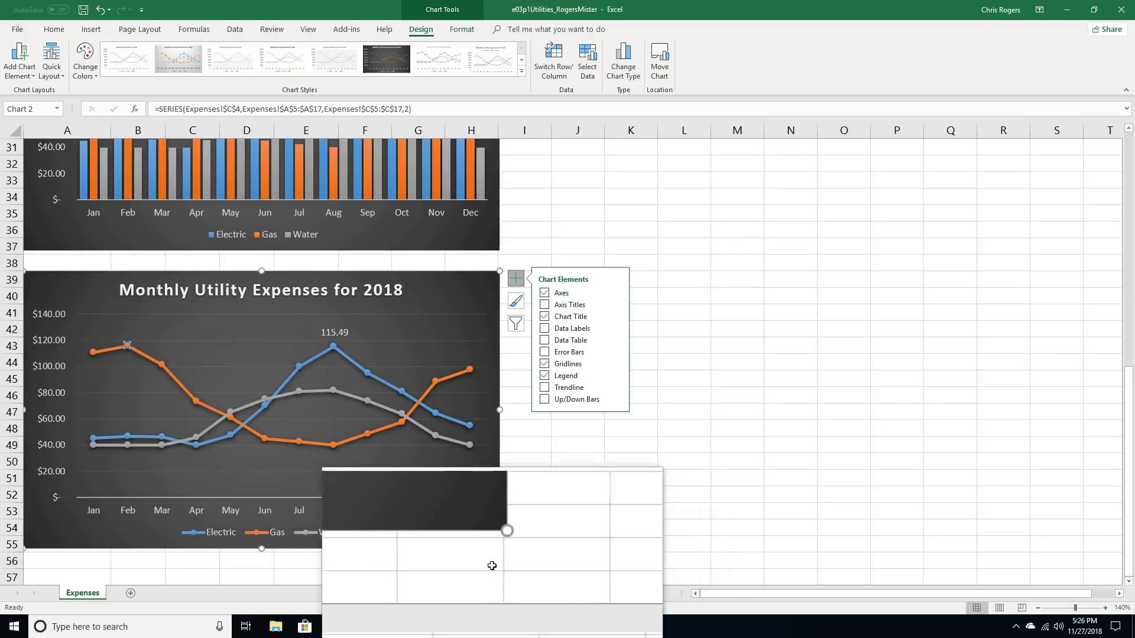
{"action": "left_click", "coordinate": [548, 327]}
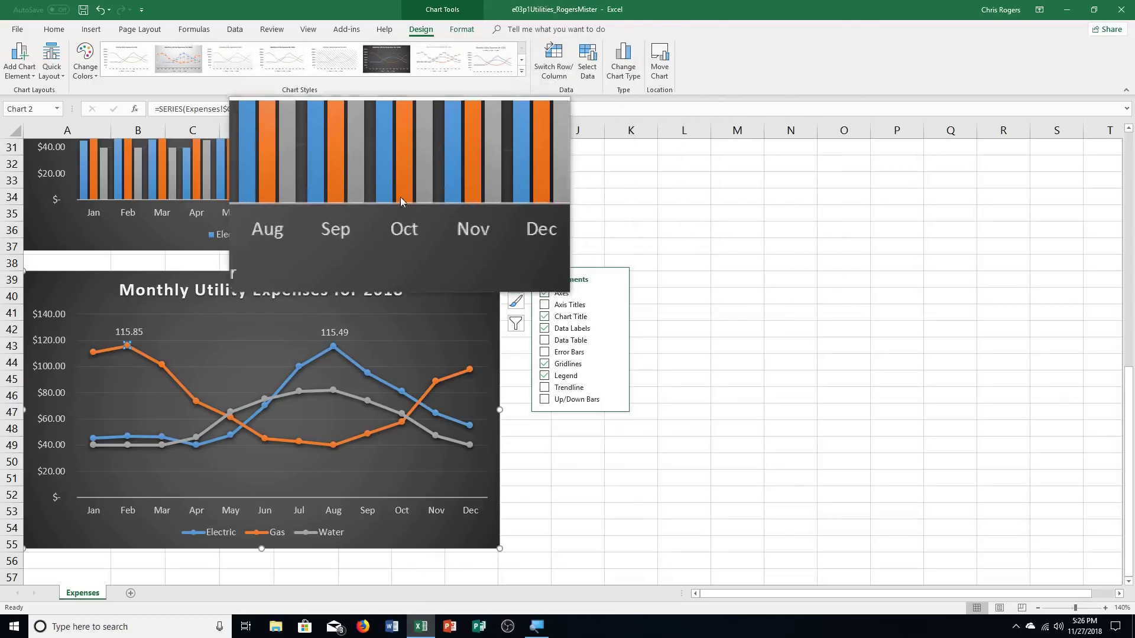
{"action": "left_click", "coordinate": [515, 279]}
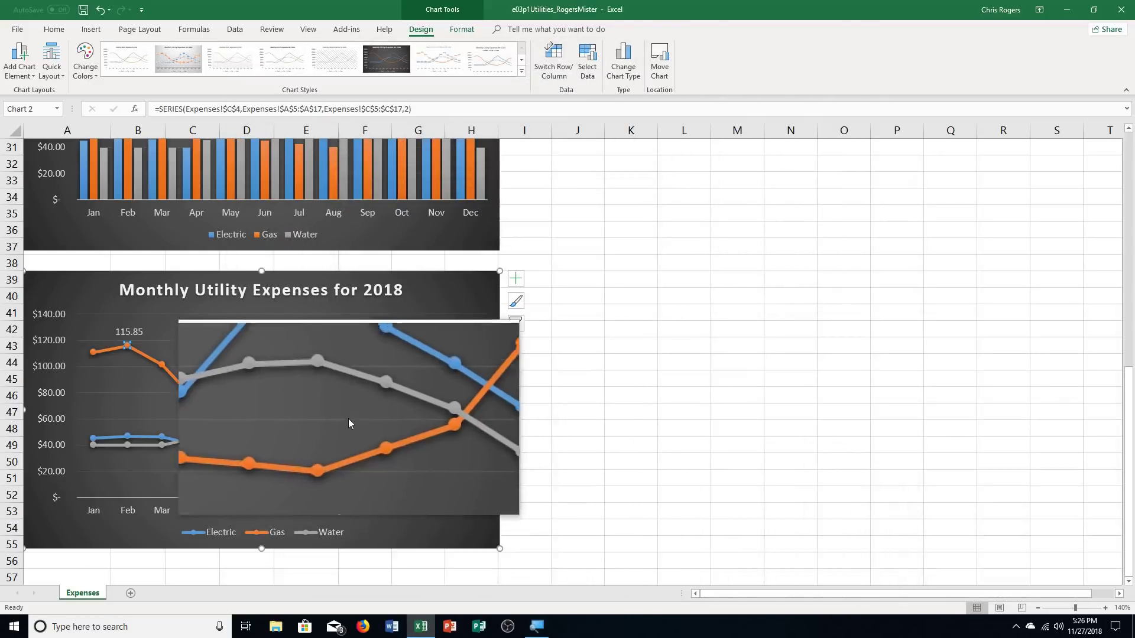
- Add a data label to only the August point of the Water line in the line chart
{"action": "left_click", "coordinate": [333, 390]}
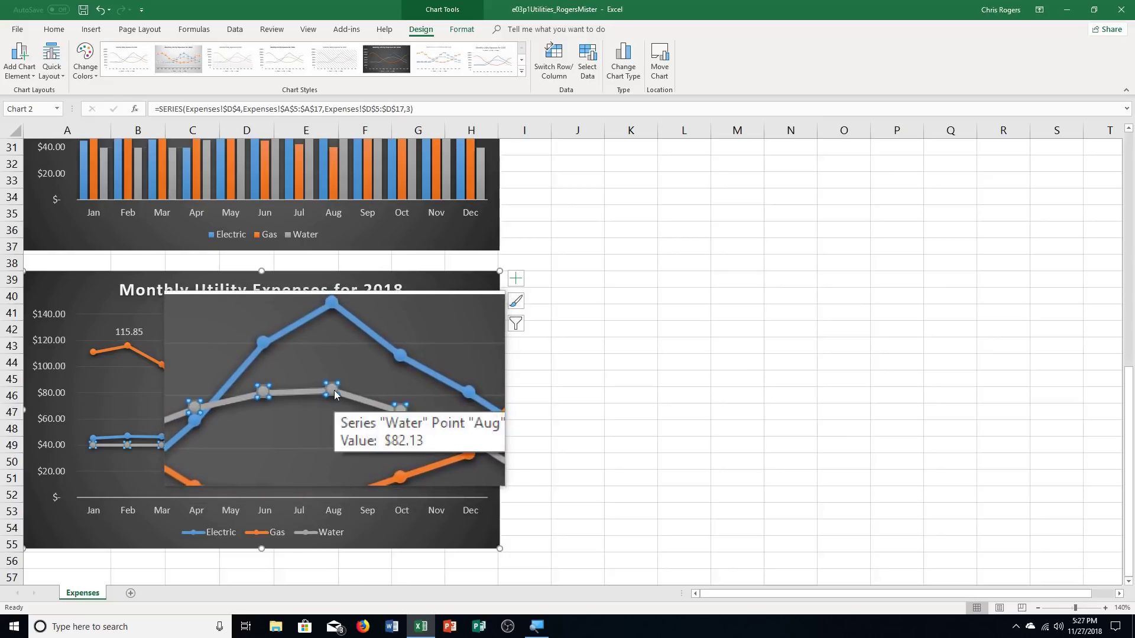
{"action": "left_click", "coordinate": [335, 390]}
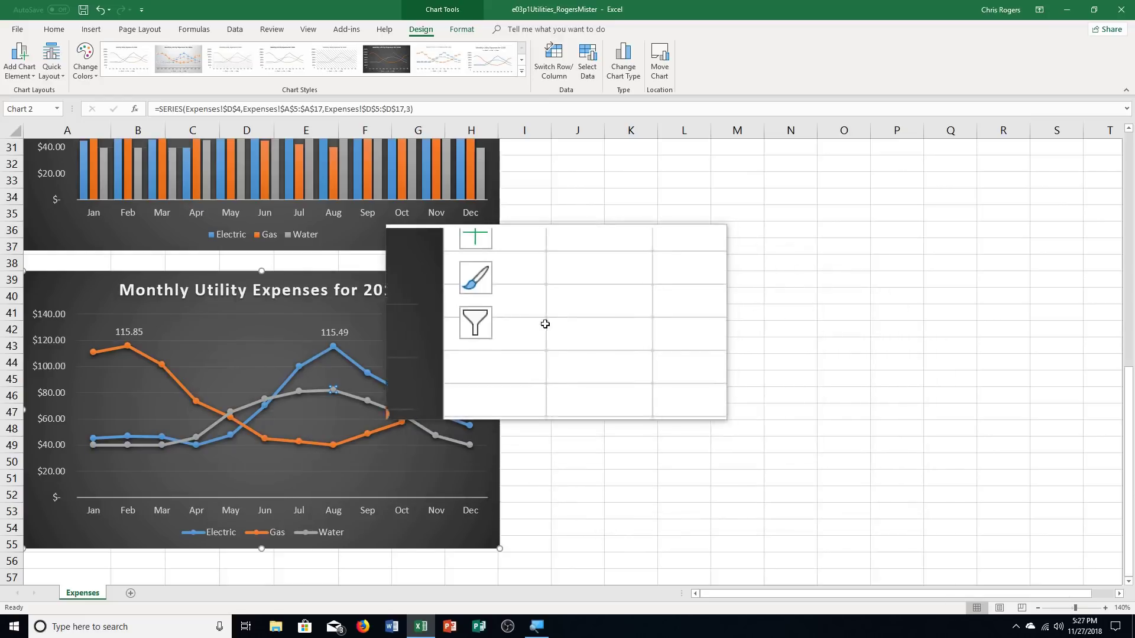
{"action": "left_click", "coordinate": [511, 282]}
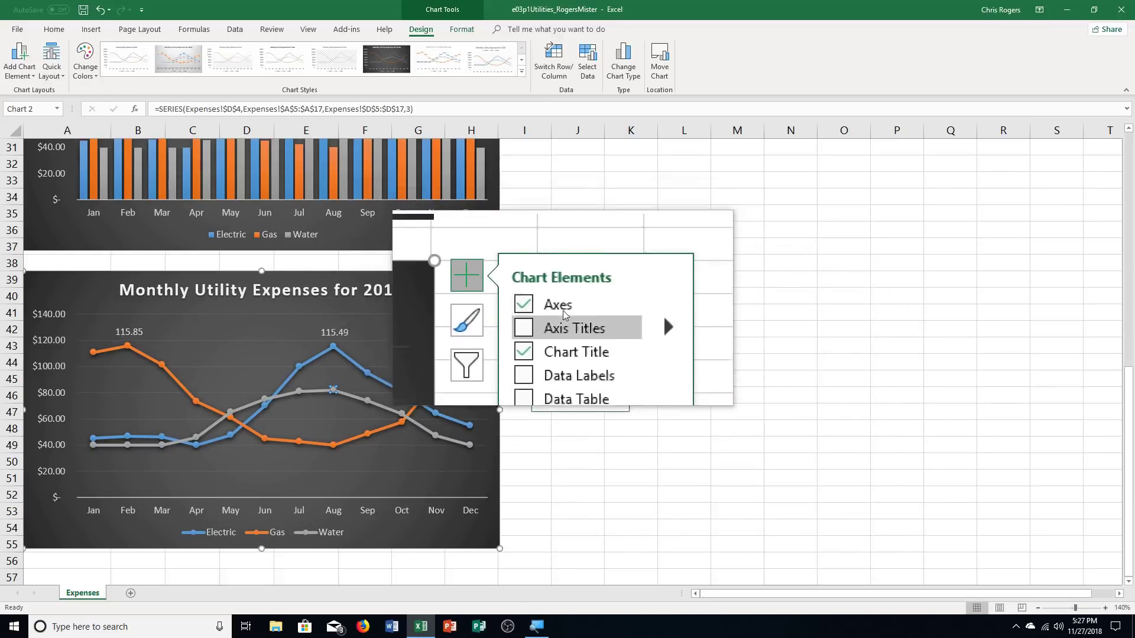
{"action": "left_click", "coordinate": [545, 331]}
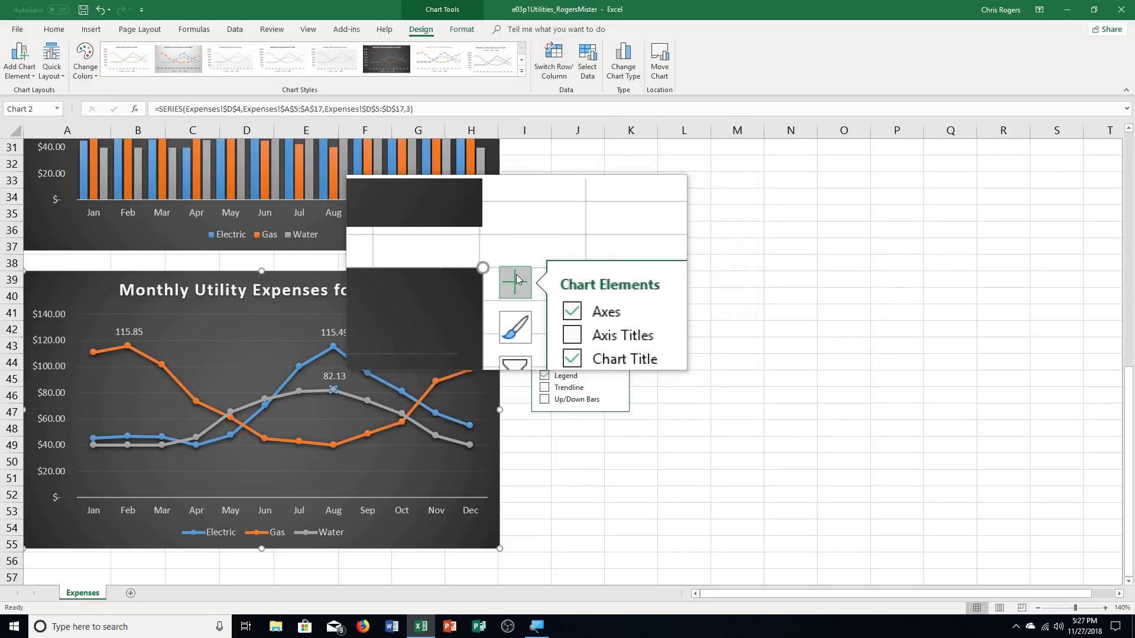
{"action": "left_click", "coordinate": [516, 279]}
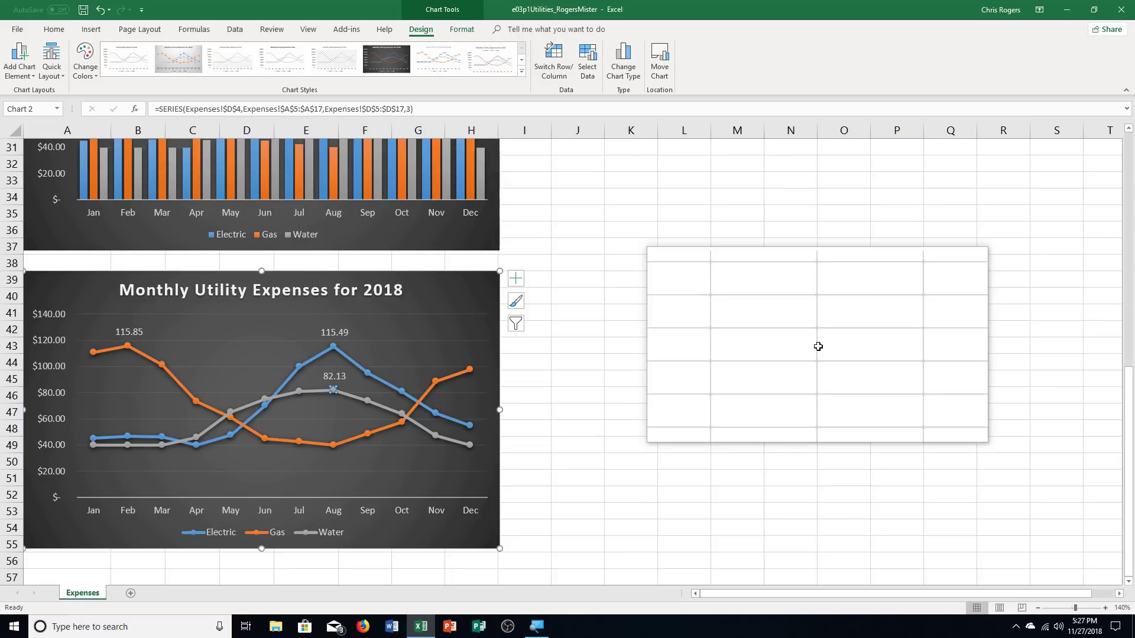
- Copy the whole line chart and paste the duplicate at cell A57
{"action": "left_click_drag", "start_coordinate": [818, 347], "coordinate": [31, 282]}
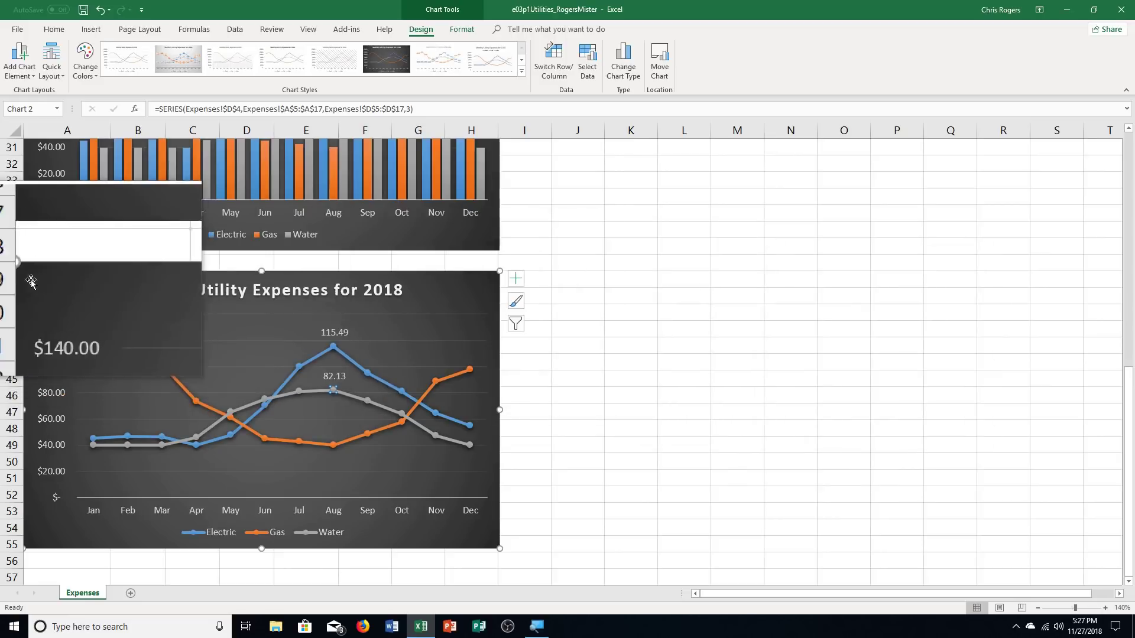
{"action": "key", "text": "ctrl+z"}
{"action": "left_click_drag", "start_coordinate": [733, 379], "coordinate": [46, 38]}
{"action": "left_click", "coordinate": [47, 38]}
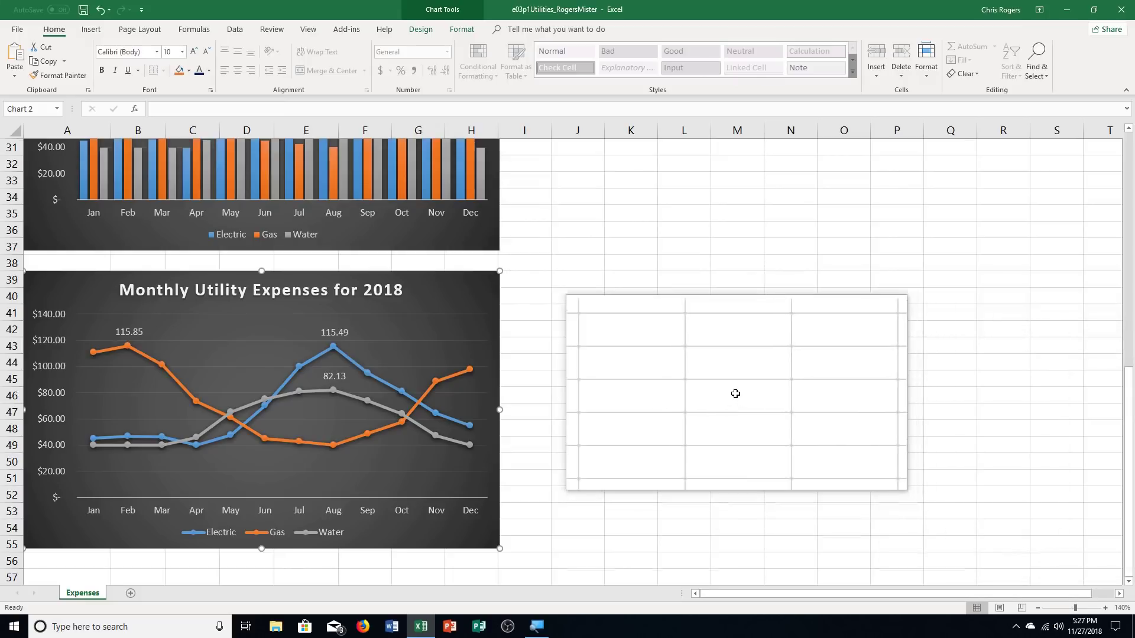
{"action": "scroll", "coordinate": [734, 393], "scroll_direction": "down", "scroll_amount": 1}
{"action": "scroll", "coordinate": [716, 367], "scroll_direction": "down", "scroll_amount": 3}
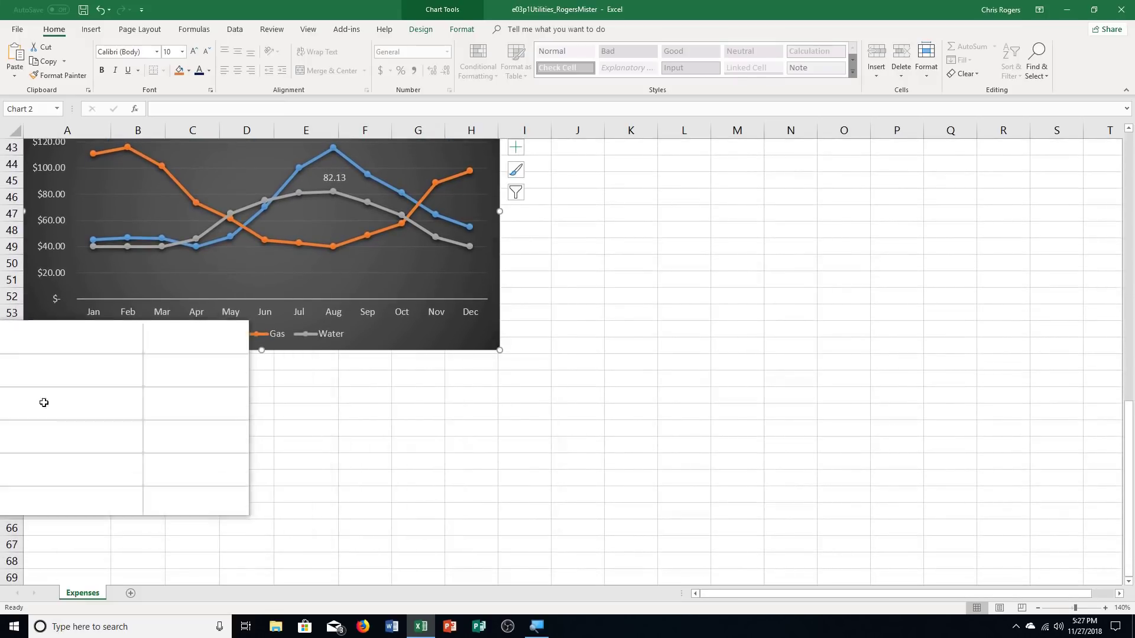
{"action": "left_click", "coordinate": [37, 380]}
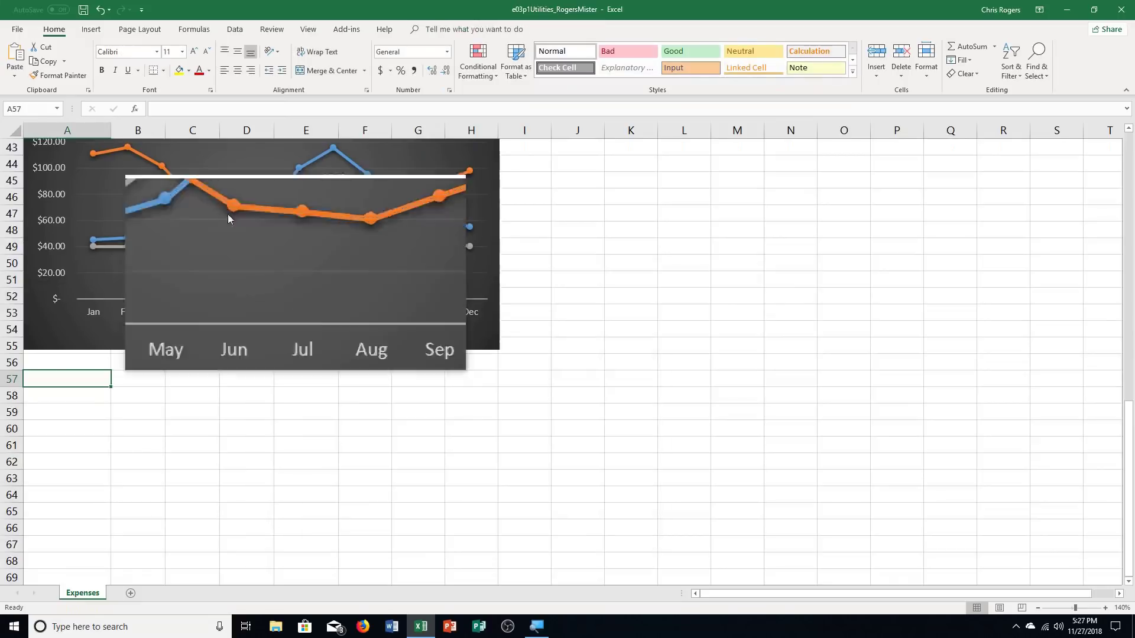
{"action": "left_click", "coordinate": [15, 61]}
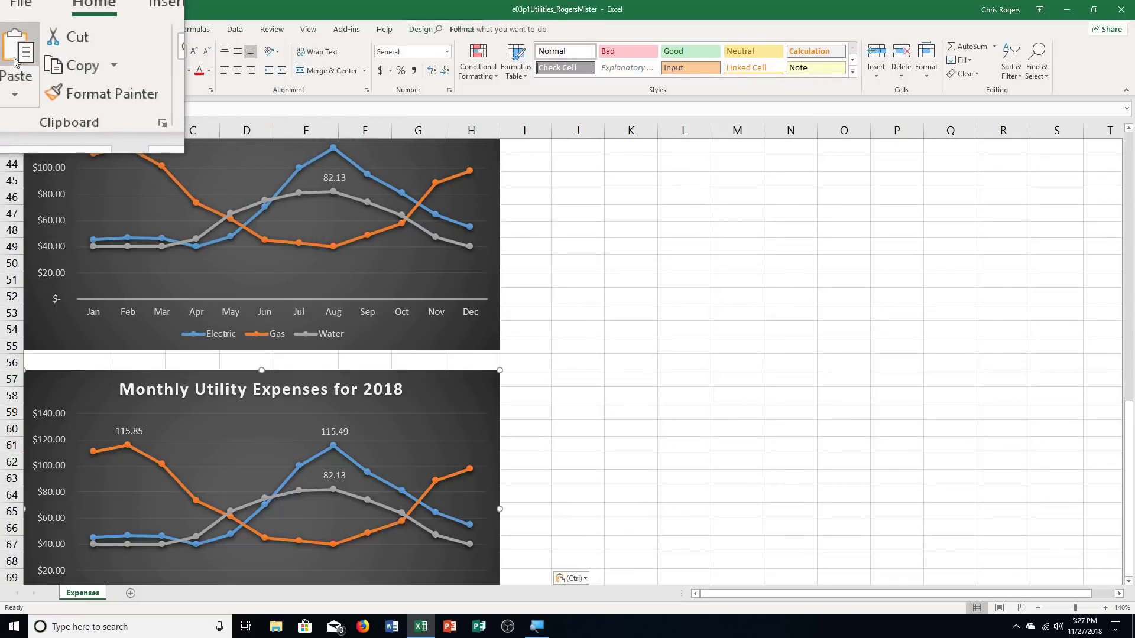
{"action": "scroll", "coordinate": [809, 411], "scroll_direction": "down", "scroll_amount": 2}
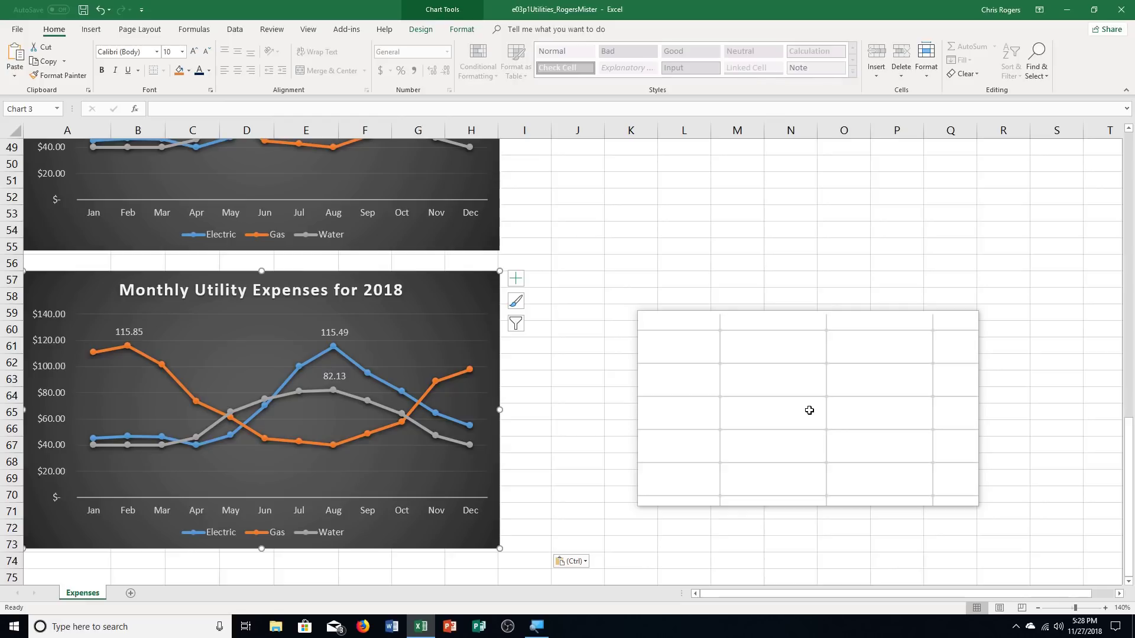
- Change the chart type of the duplicate at A57 to Stacked Area
{"action": "left_click_drag", "start_coordinate": [809, 410], "coordinate": [689, 266]}
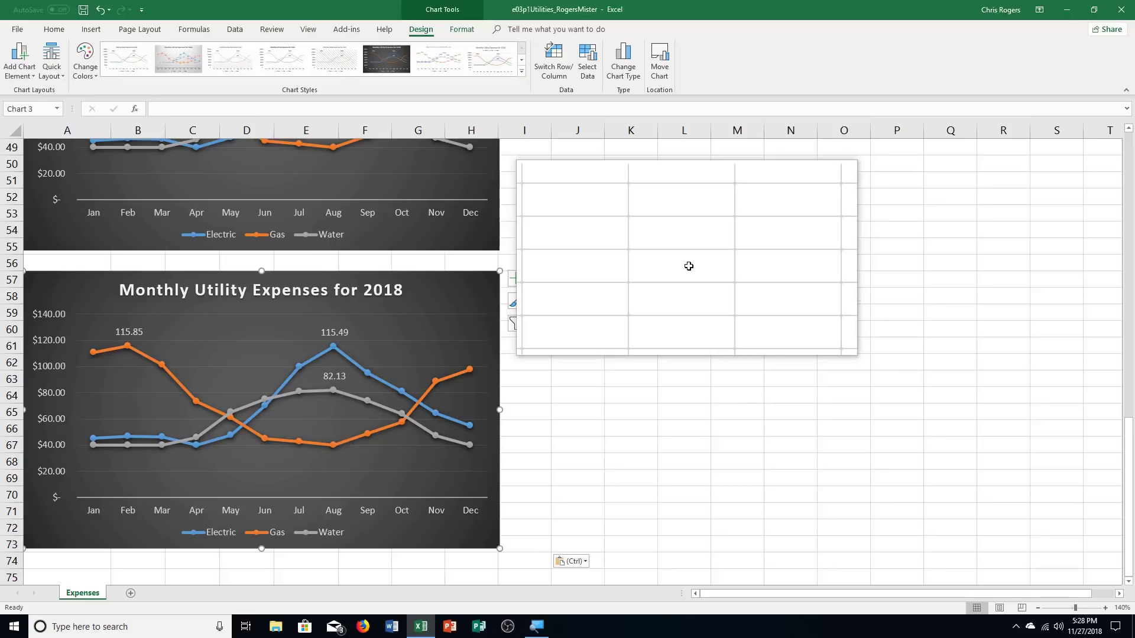
{"action": "left_click_drag", "start_coordinate": [688, 266], "coordinate": [621, 85]}
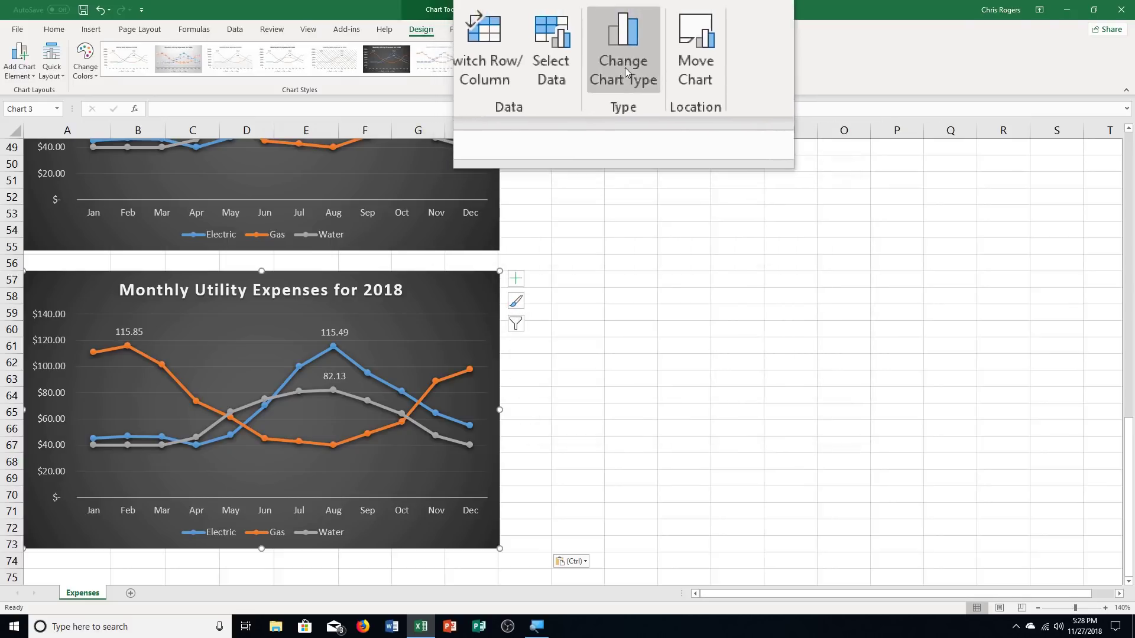
{"action": "left_click", "coordinate": [626, 68]}
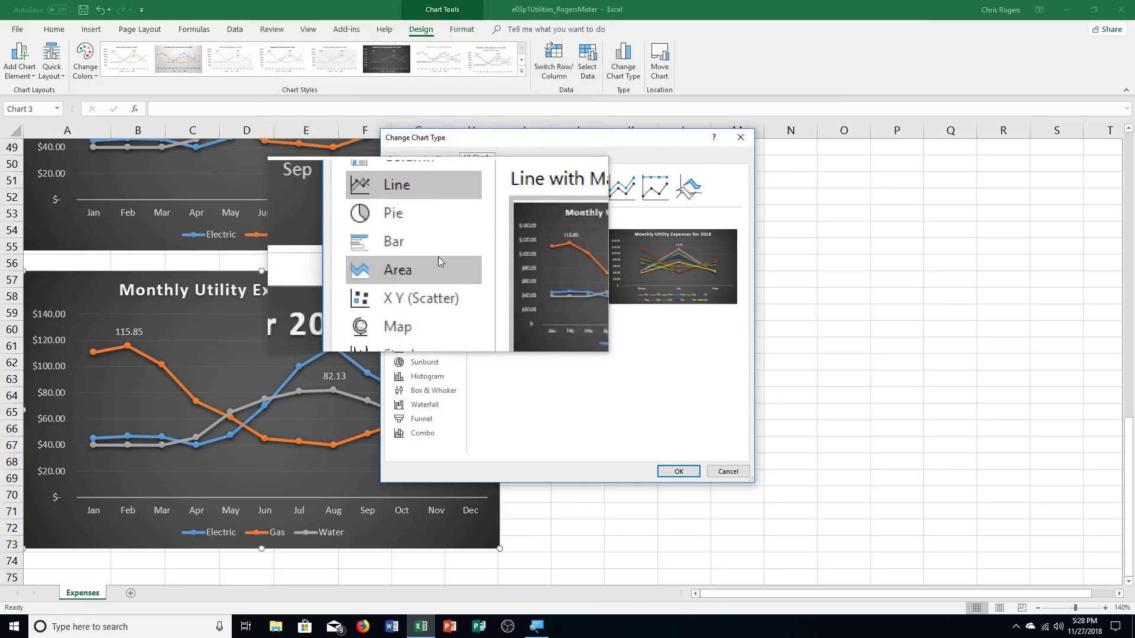
{"action": "left_click", "coordinate": [438, 257]}
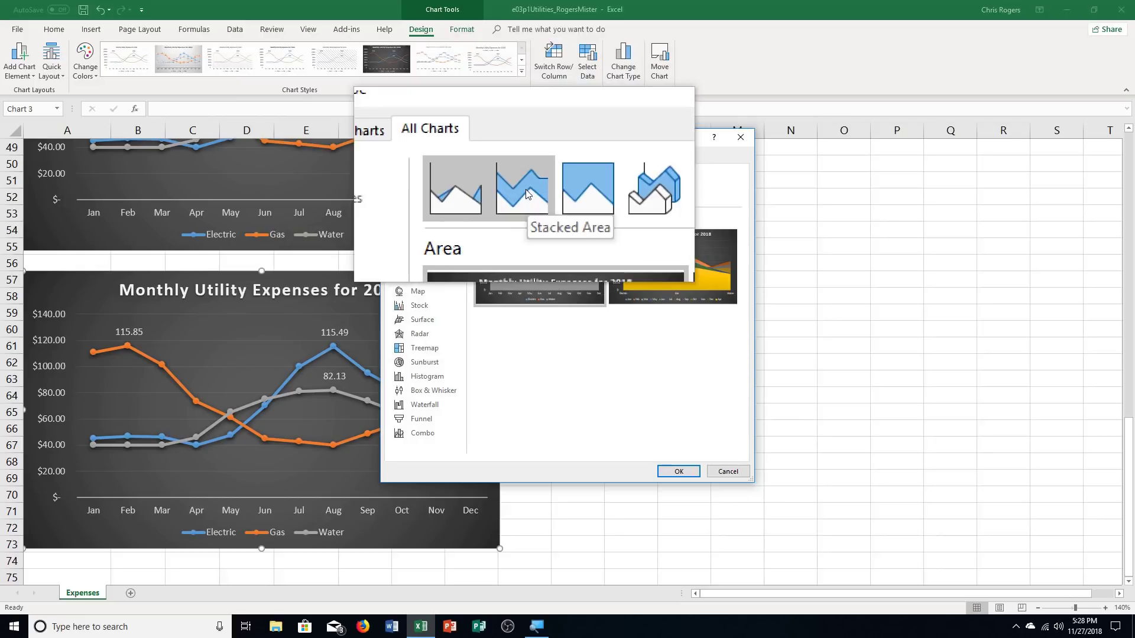
{"action": "left_click", "coordinate": [525, 188]}
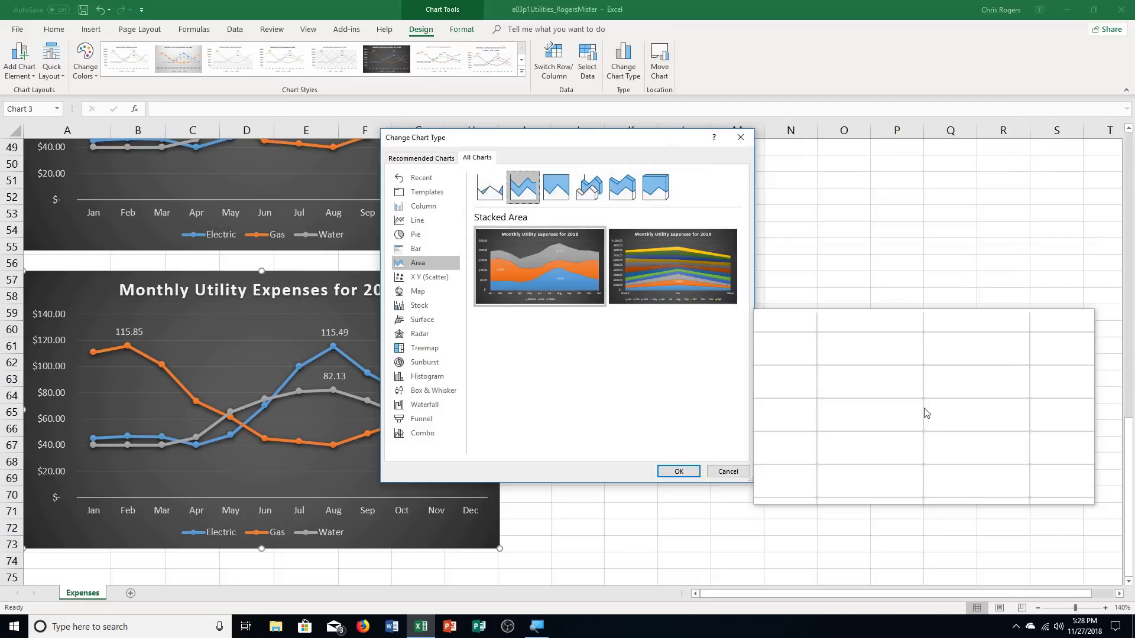
{"action": "left_click", "coordinate": [679, 471]}
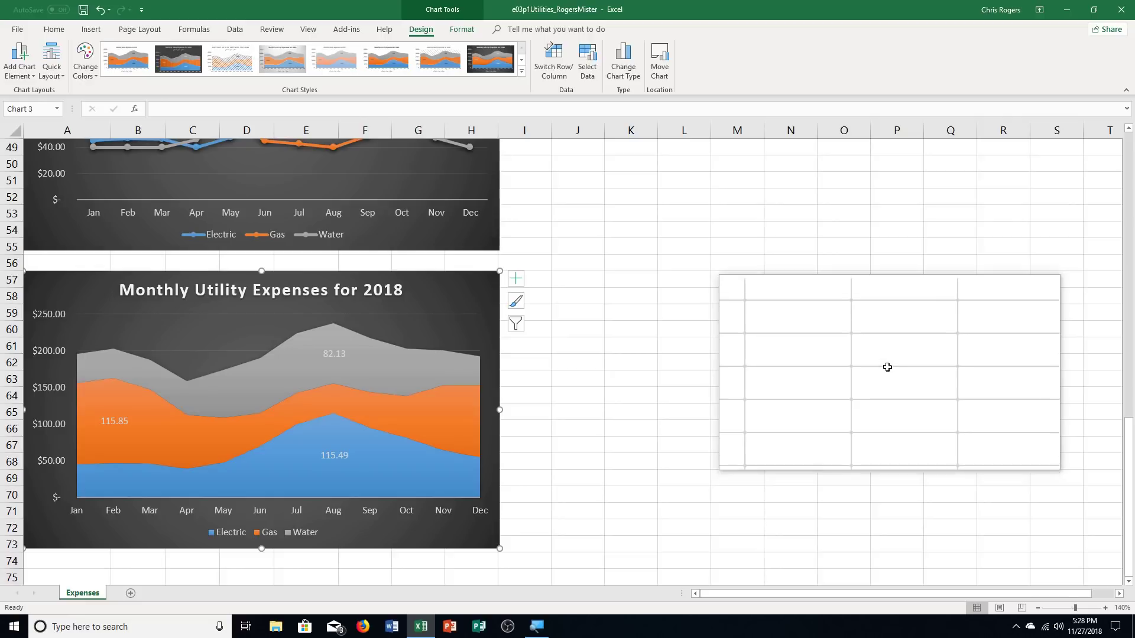
- Move the stacked area chart to a new chart sheet named Area Chart
{"action": "left_click", "coordinate": [667, 81]}
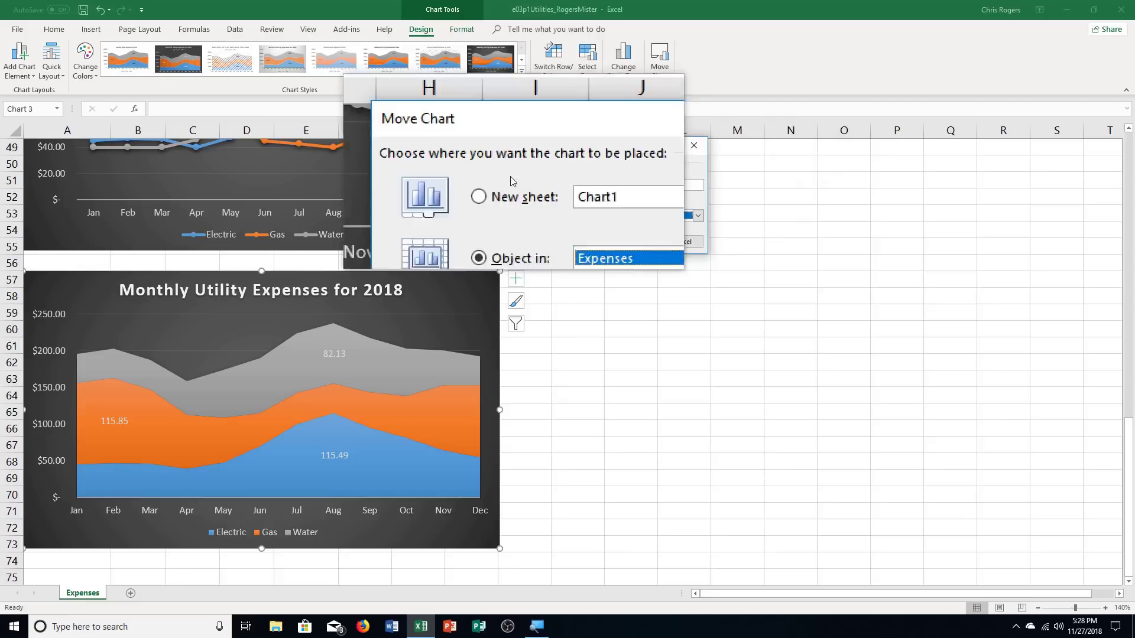
{"action": "left_click", "coordinate": [505, 187]}
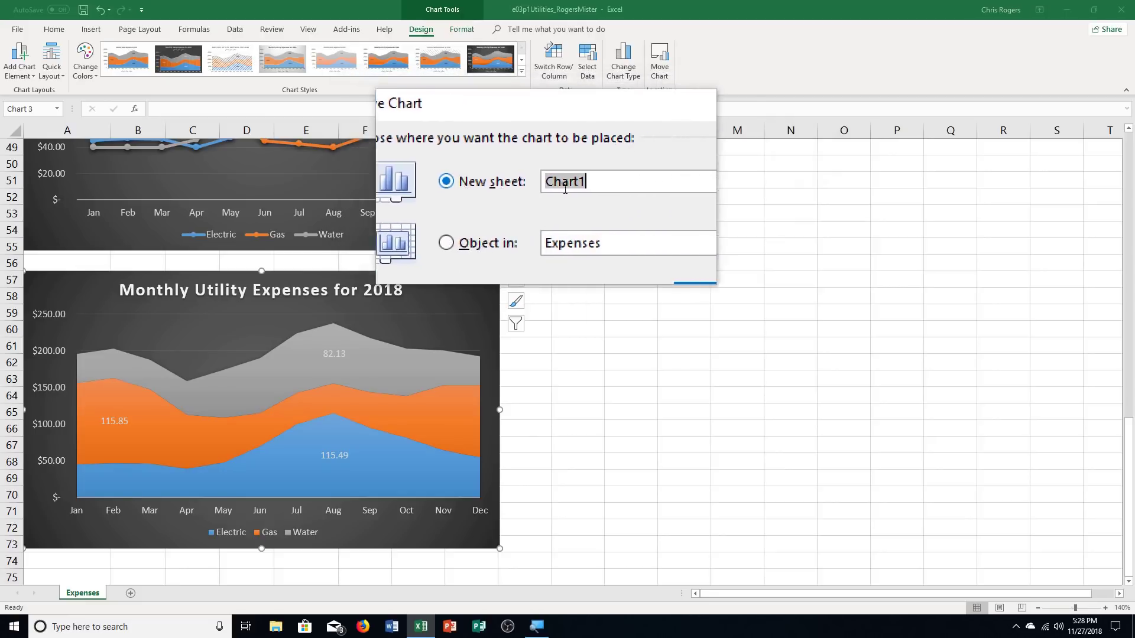
{"action": "type", "text": "A"}
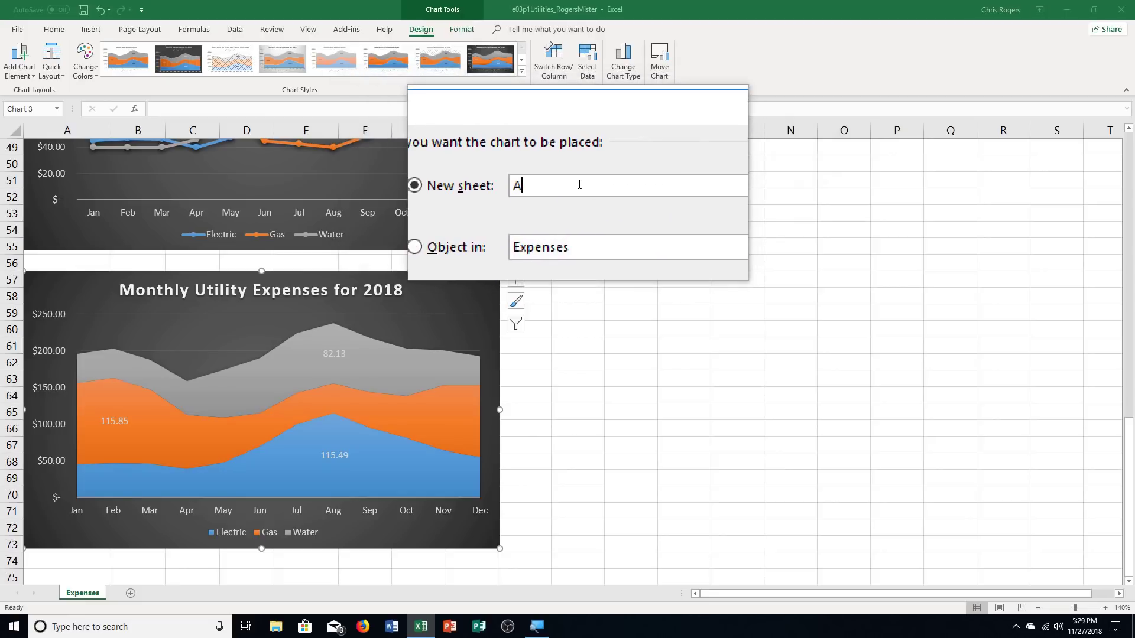
{"action": "type", "text": "rea Chart"}
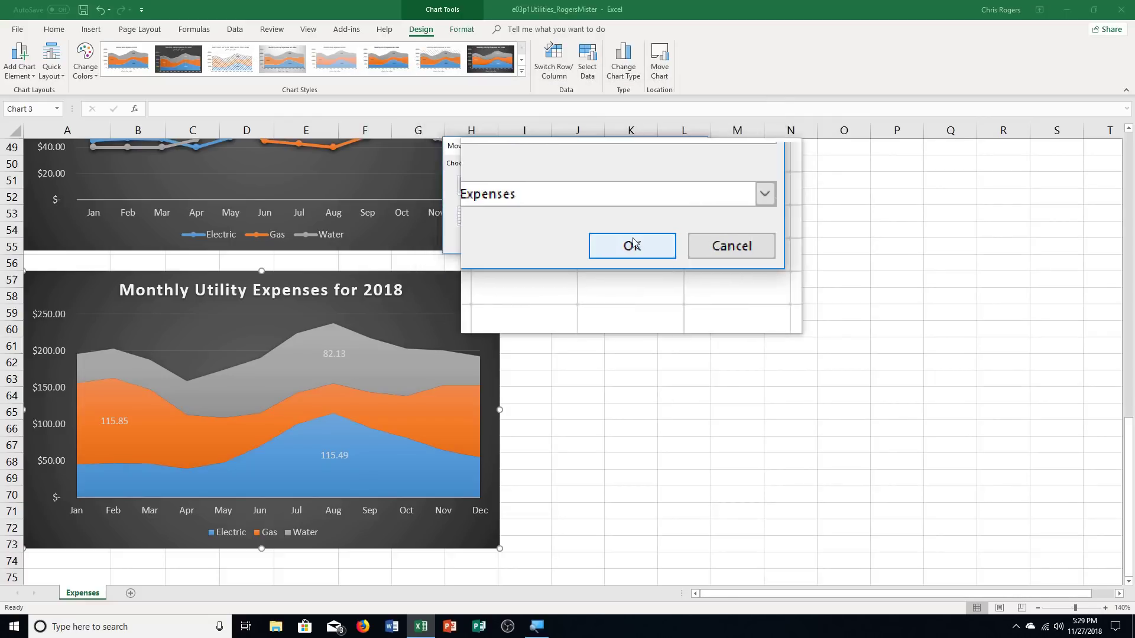
{"action": "left_click", "coordinate": [633, 245]}
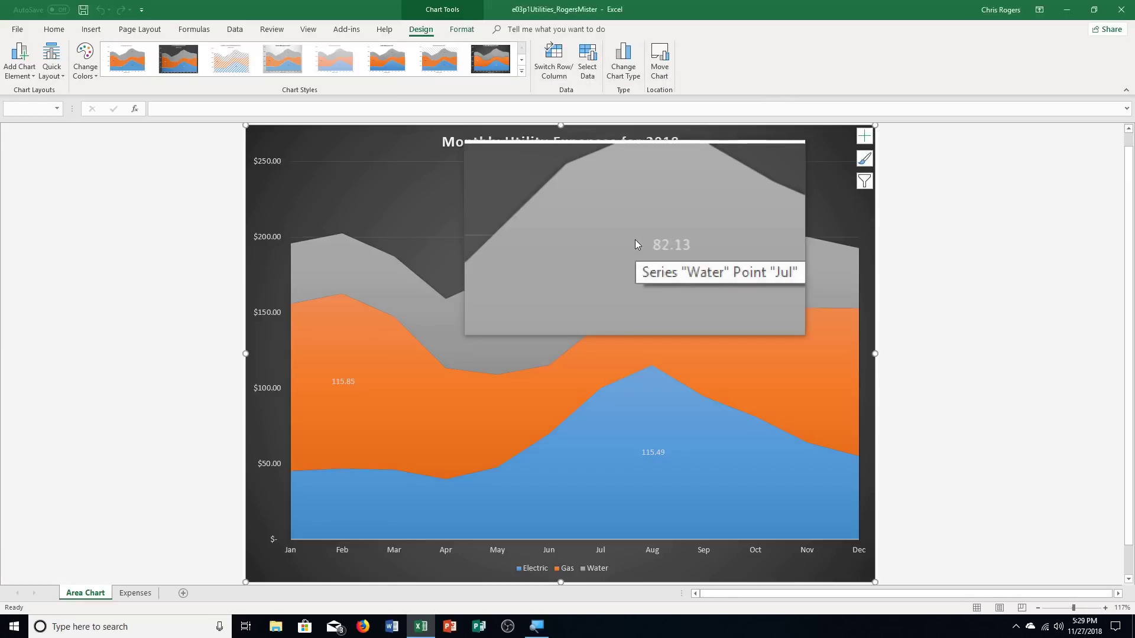
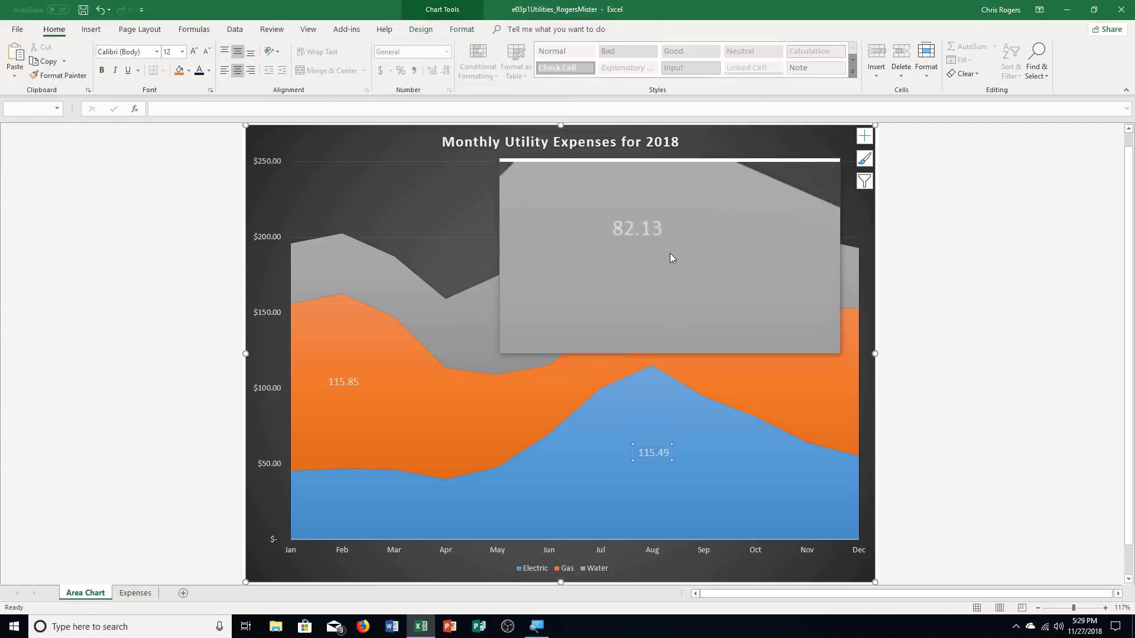
- Reposition the August Water, August Electric and February Gas data labels upward, just below the peaks of their areas
{"action": "left_click", "coordinate": [653, 243]}
{"action": "left_click", "coordinate": [654, 243]}
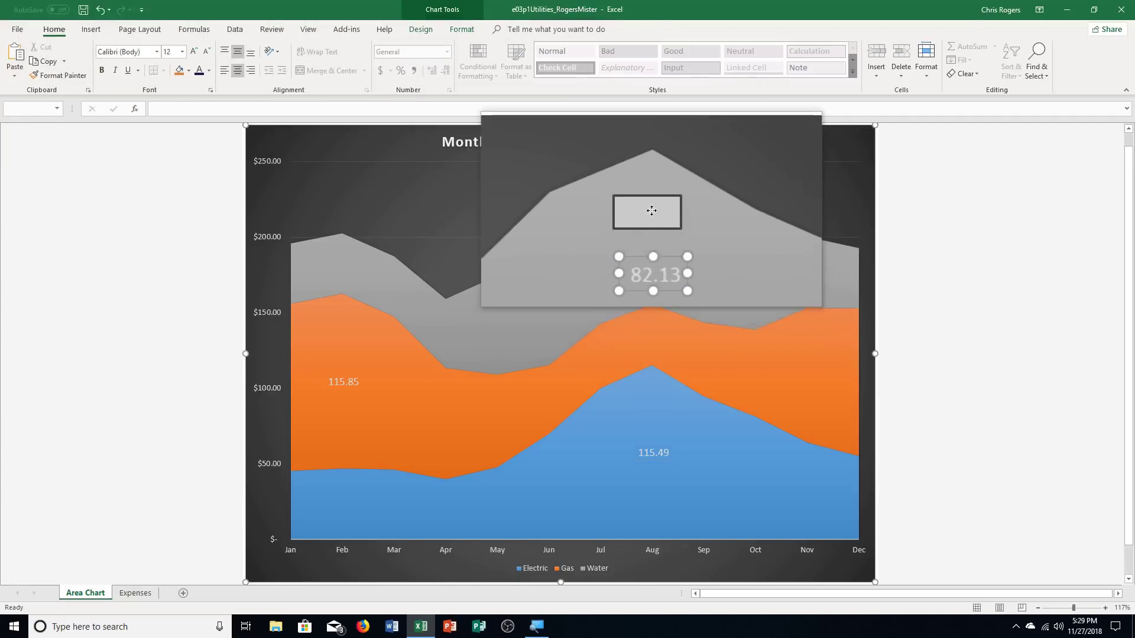
{"action": "left_click_drag", "start_coordinate": [654, 205], "coordinate": [653, 204]}
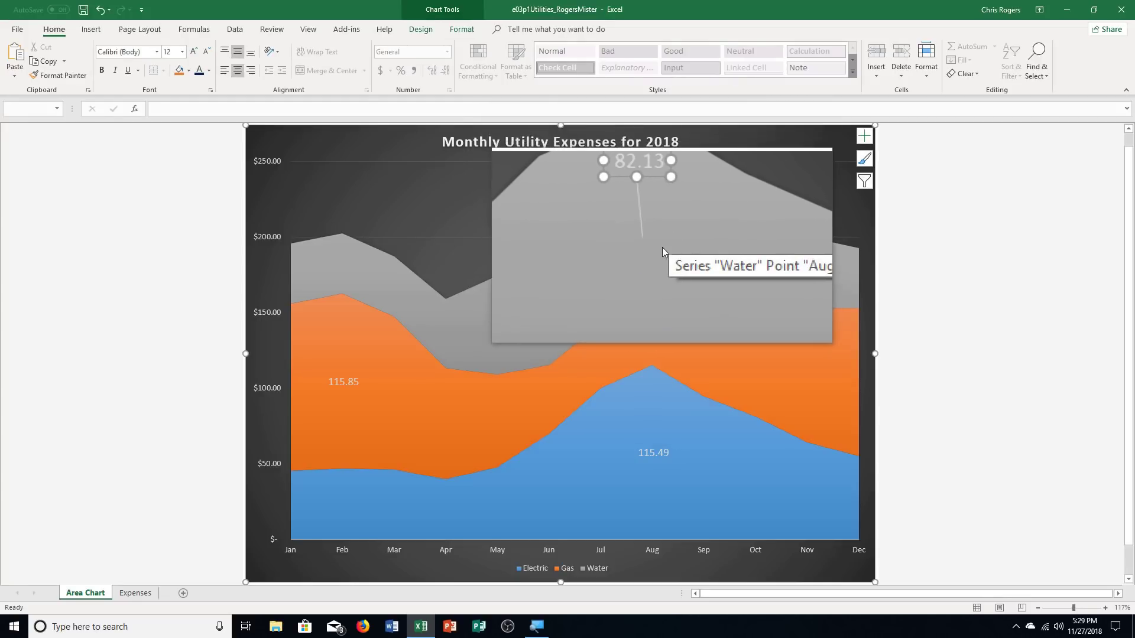
{"action": "left_click", "coordinate": [653, 453]}
{"action": "left_click_drag", "start_coordinate": [653, 452], "coordinate": [655, 391]}
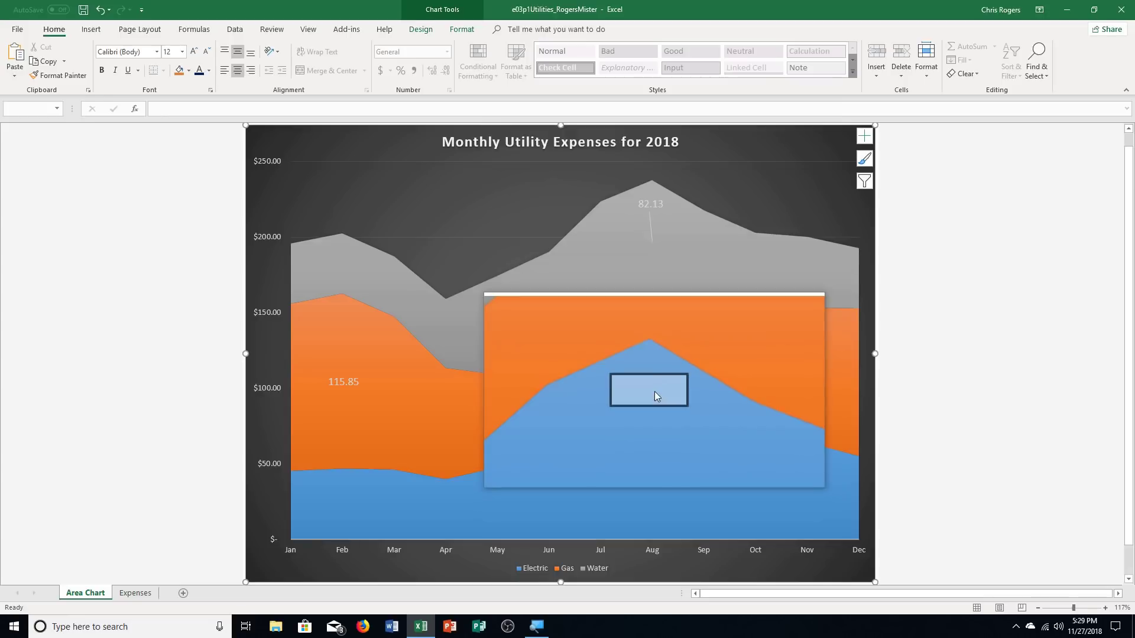
{"action": "left_click_drag", "start_coordinate": [649, 454], "coordinate": [657, 390]}
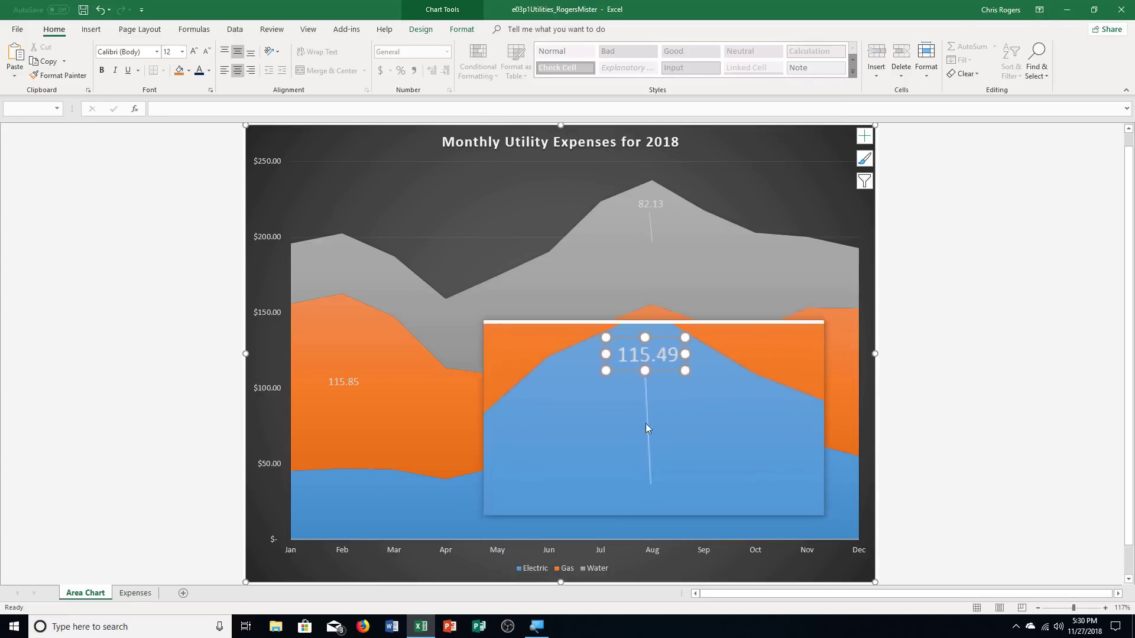
{"action": "left_click", "coordinate": [350, 380]}
{"action": "left_click_drag", "start_coordinate": [343, 380], "coordinate": [342, 312]}
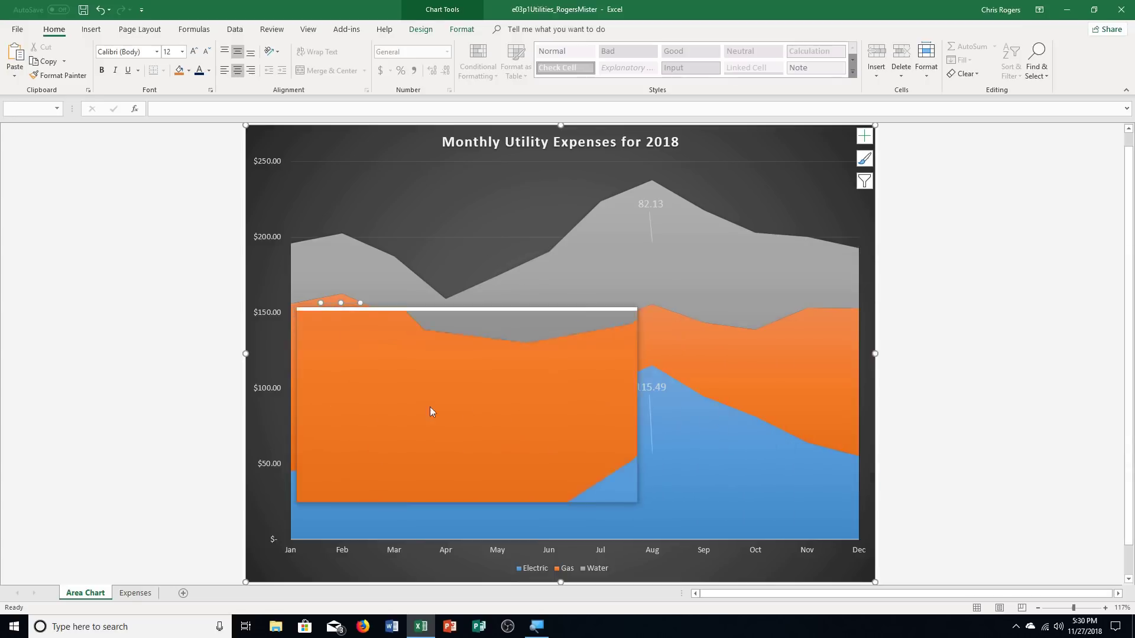
- Set the font size of the area chart's vertical axis labels to 12
{"action": "left_click", "coordinate": [273, 389]}
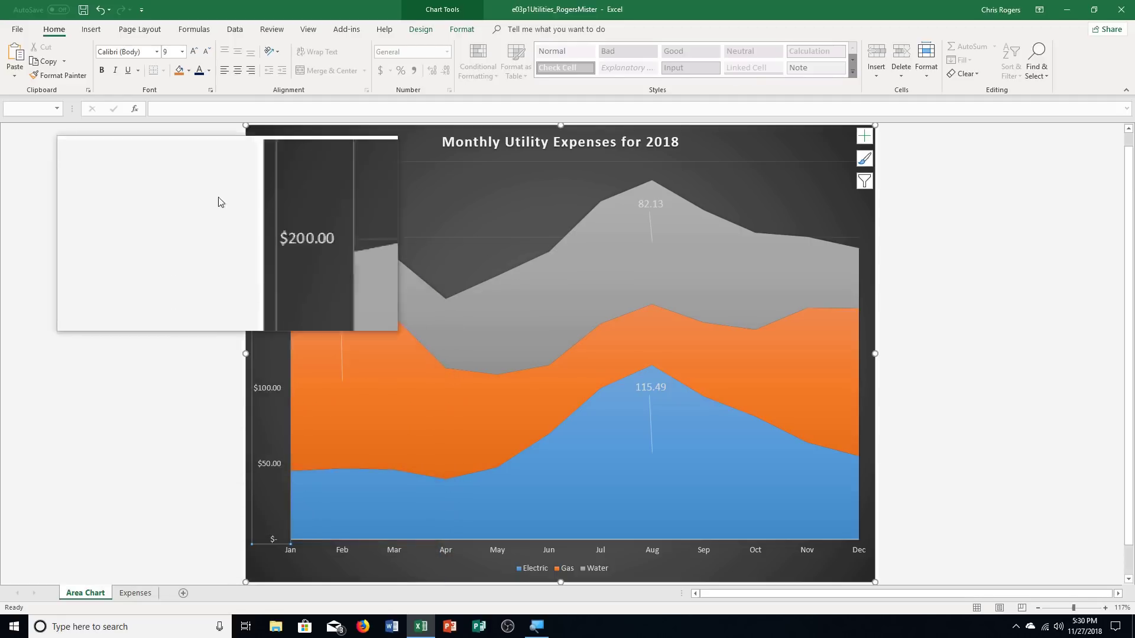
{"action": "left_click", "coordinate": [194, 50]}
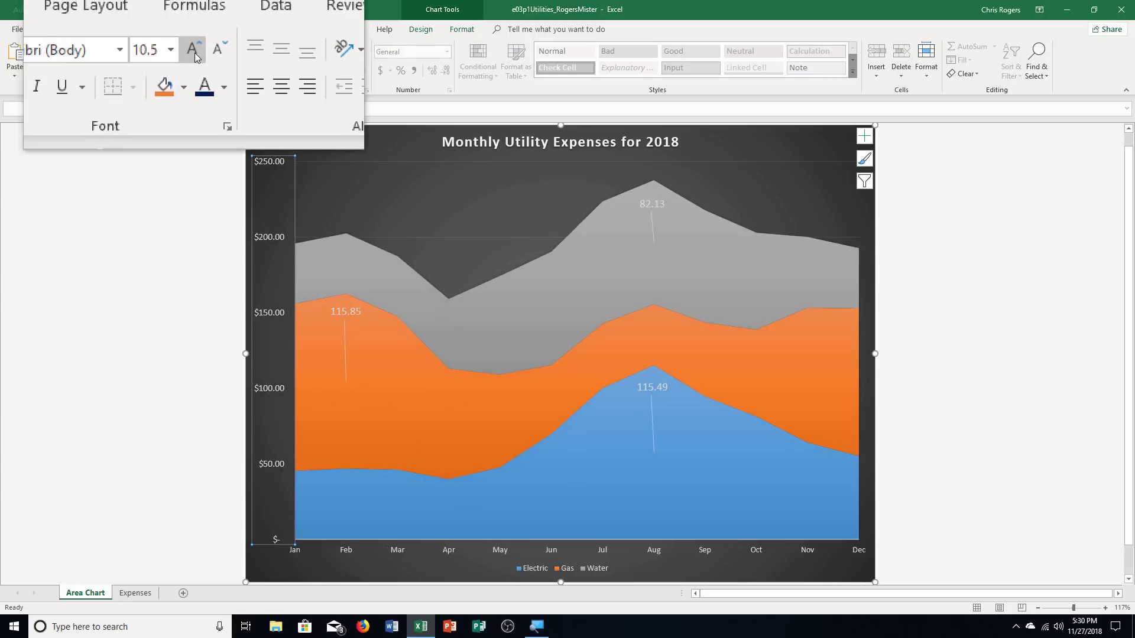
{"action": "left_click", "coordinate": [193, 50]}
{"action": "left_click", "coordinate": [193, 50]}
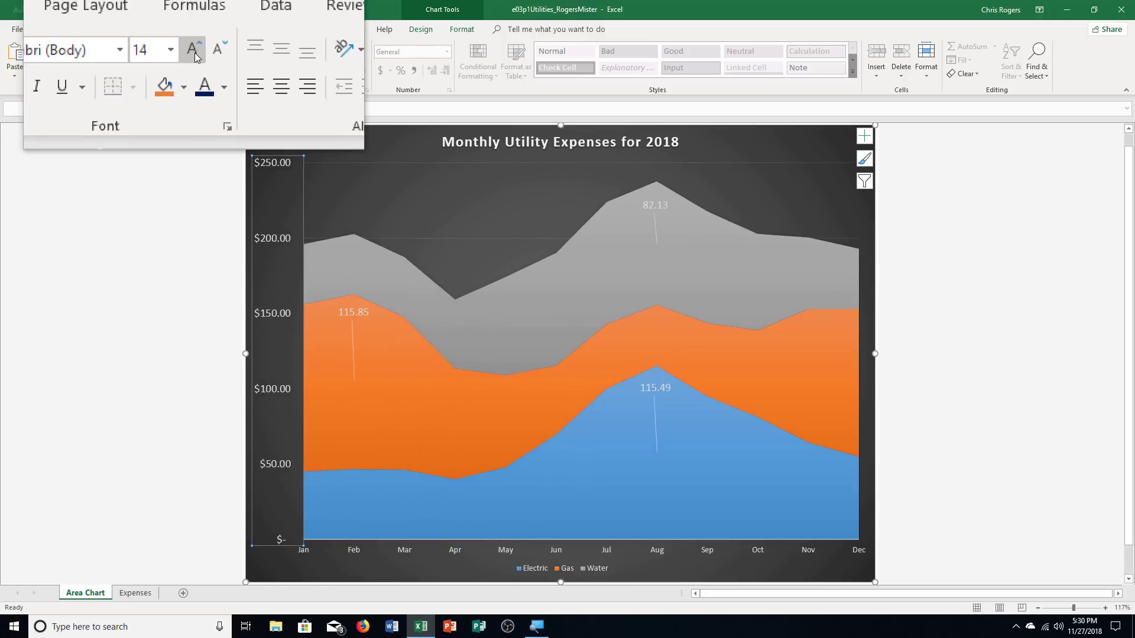
{"action": "left_click", "coordinate": [213, 54]}
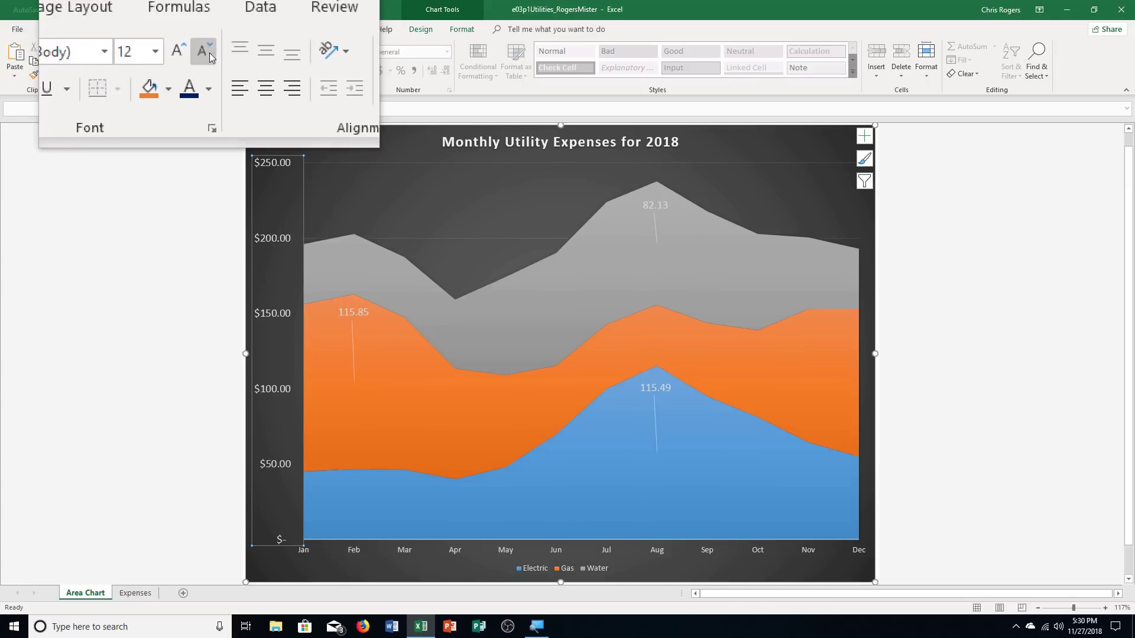
- Format the area chart's vertical axis numbers with 0 decimal places, keeping the Accounting category
{"action": "right_click", "coordinate": [273, 238]}
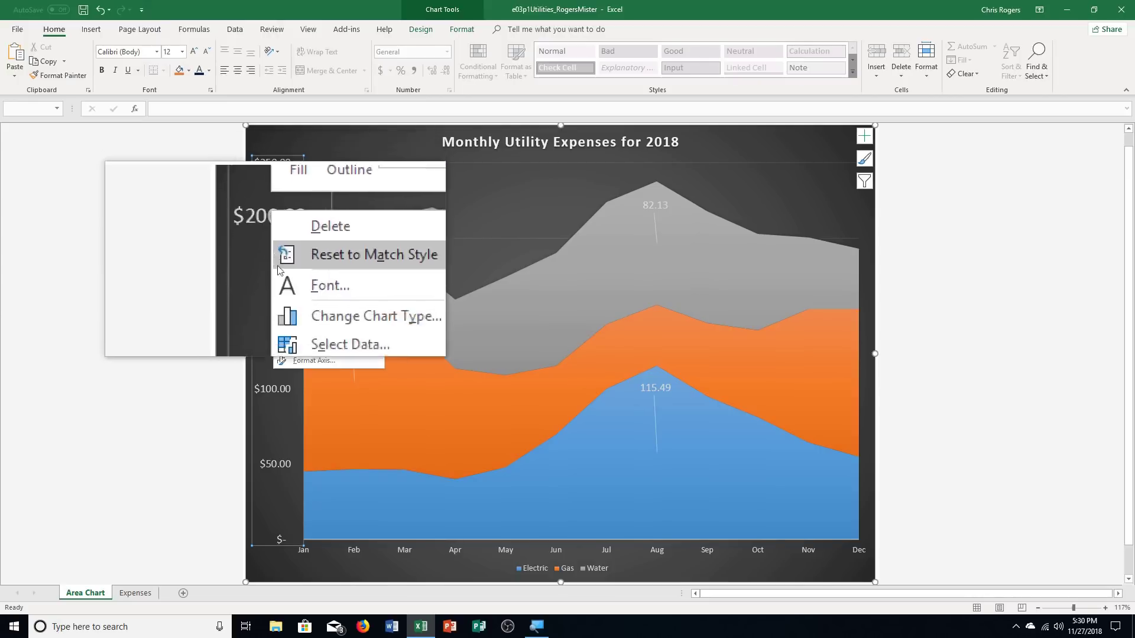
{"action": "left_click", "coordinate": [311, 356]}
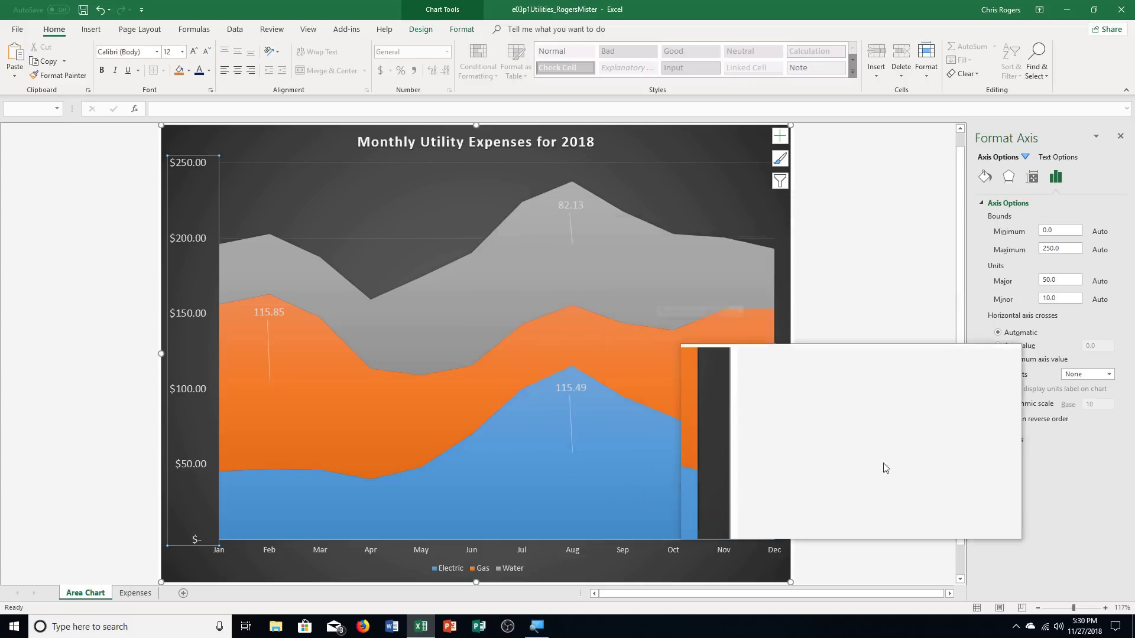
{"action": "left_click", "coordinate": [998, 471]}
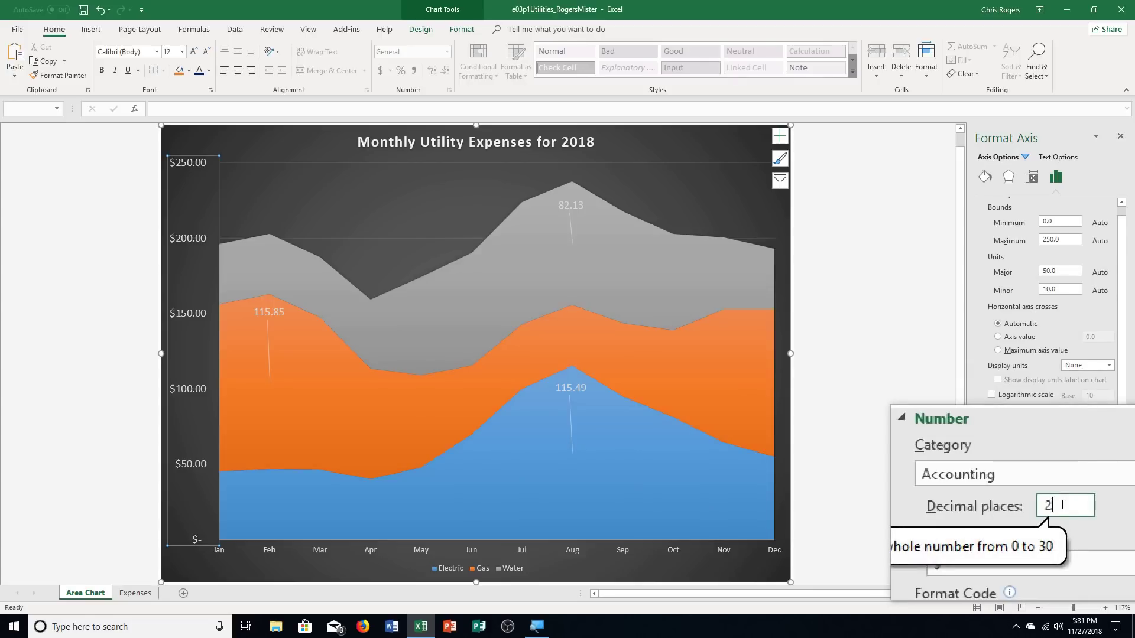
{"action": "key", "text": "BackSpace"}
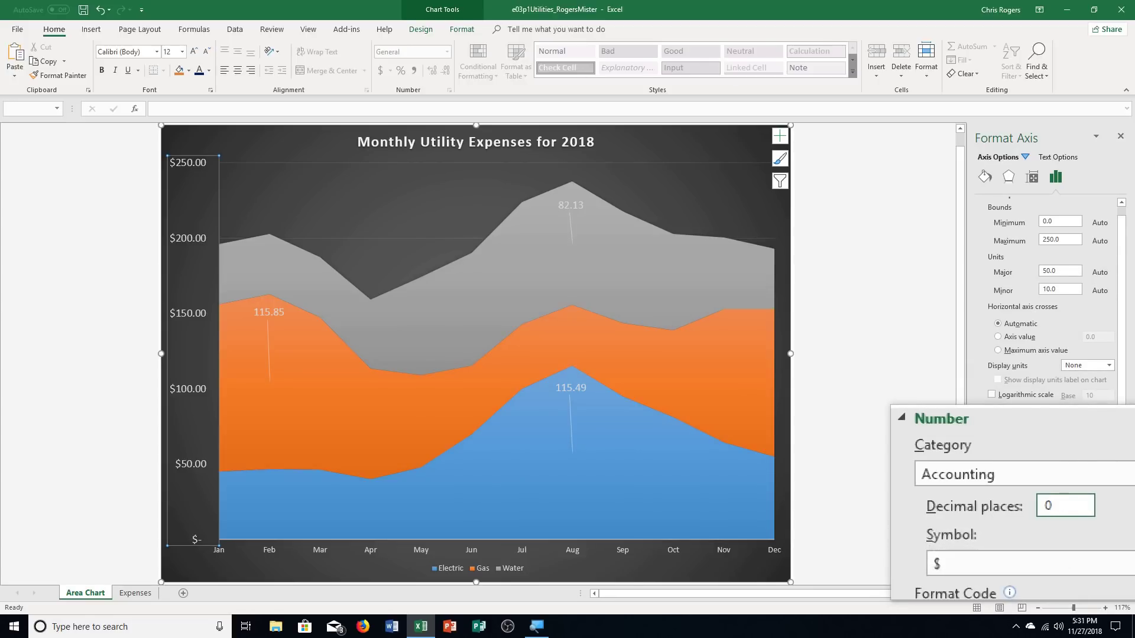
{"action": "key", "text": "Return"}
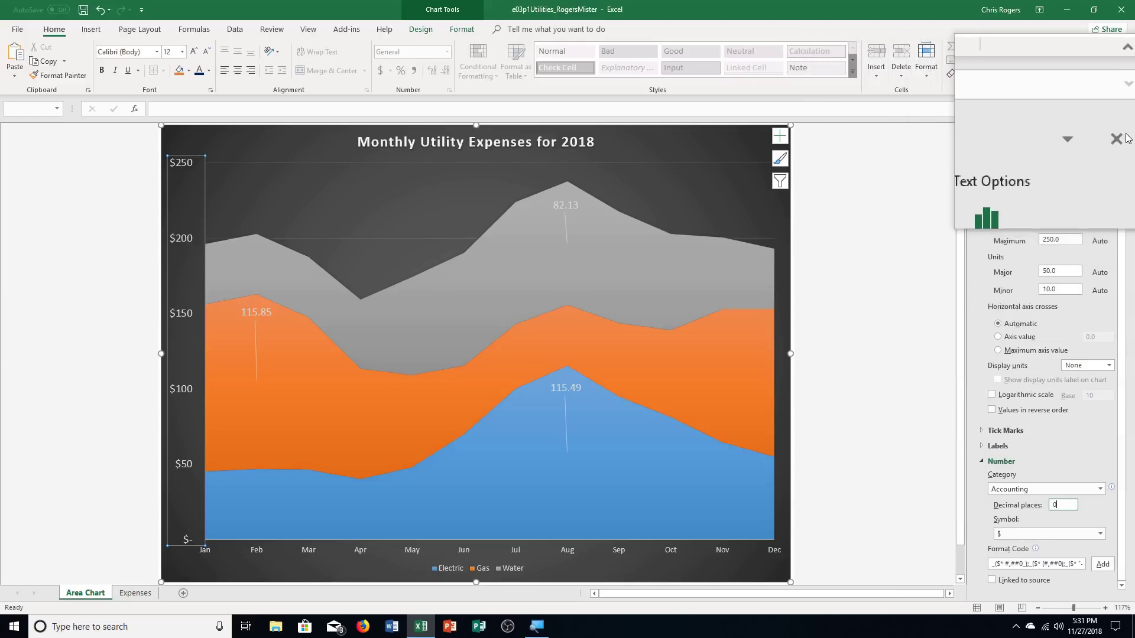
{"action": "left_click", "coordinate": [1125, 125]}
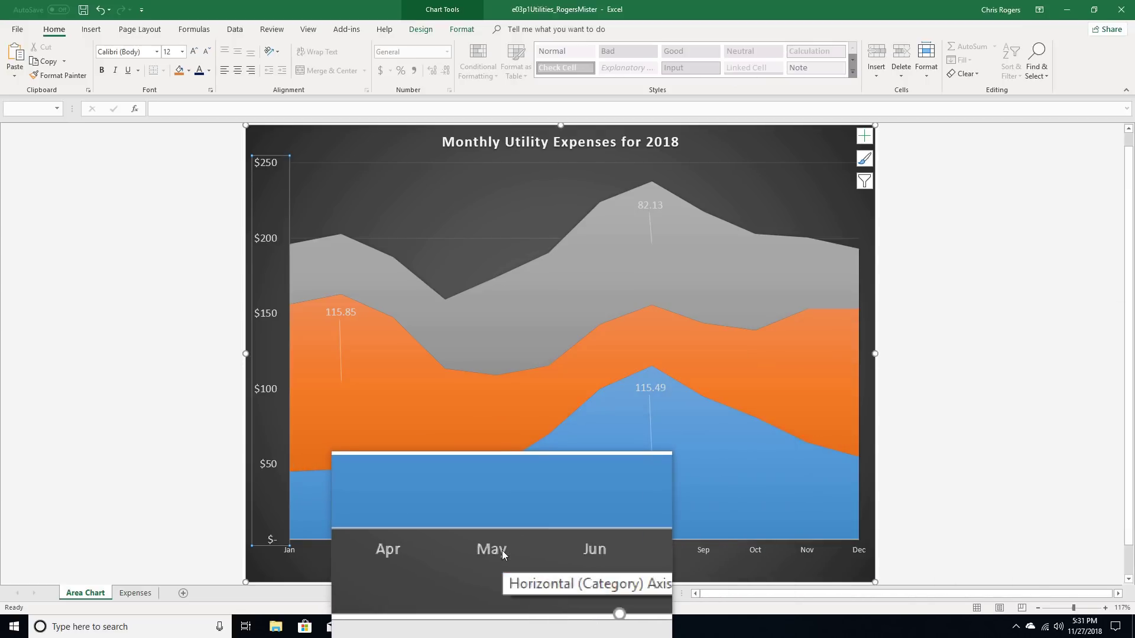
- Enlarge the month labels on the area chart's horizontal axis to match the vertical axis labels
{"action": "left_click", "coordinate": [501, 551]}
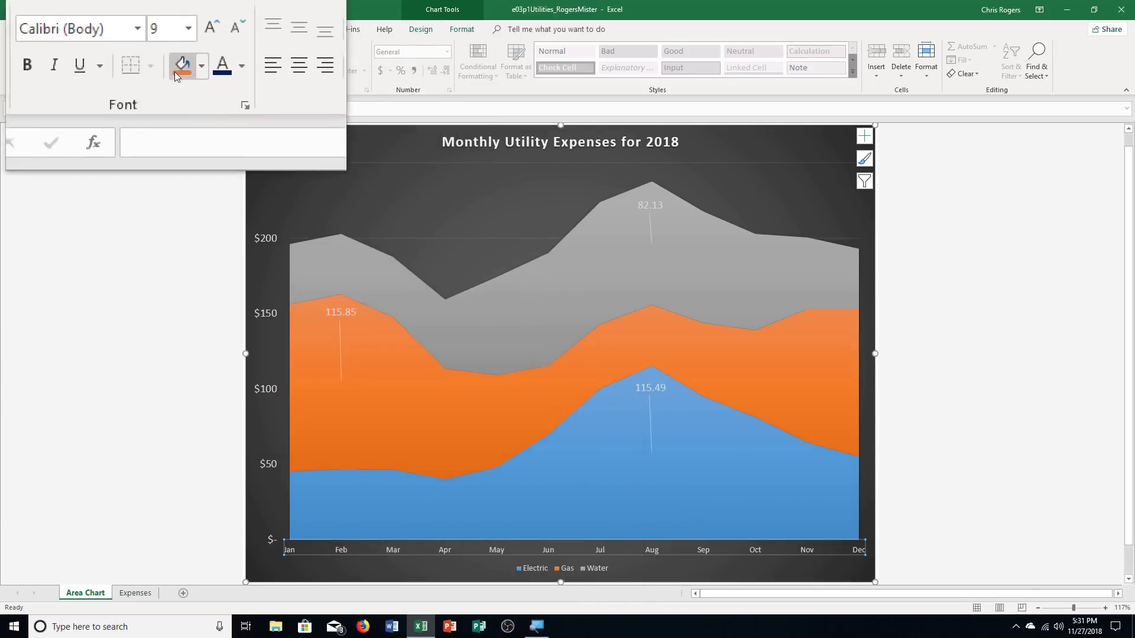
{"action": "left_click", "coordinate": [194, 53]}
{"action": "left_click", "coordinate": [194, 53]}
{"action": "left_click", "coordinate": [194, 53]}
{"action": "left_click", "coordinate": [194, 53]}
- Set the font size of the area chart's legend to 12
{"action": "left_click", "coordinate": [597, 570]}
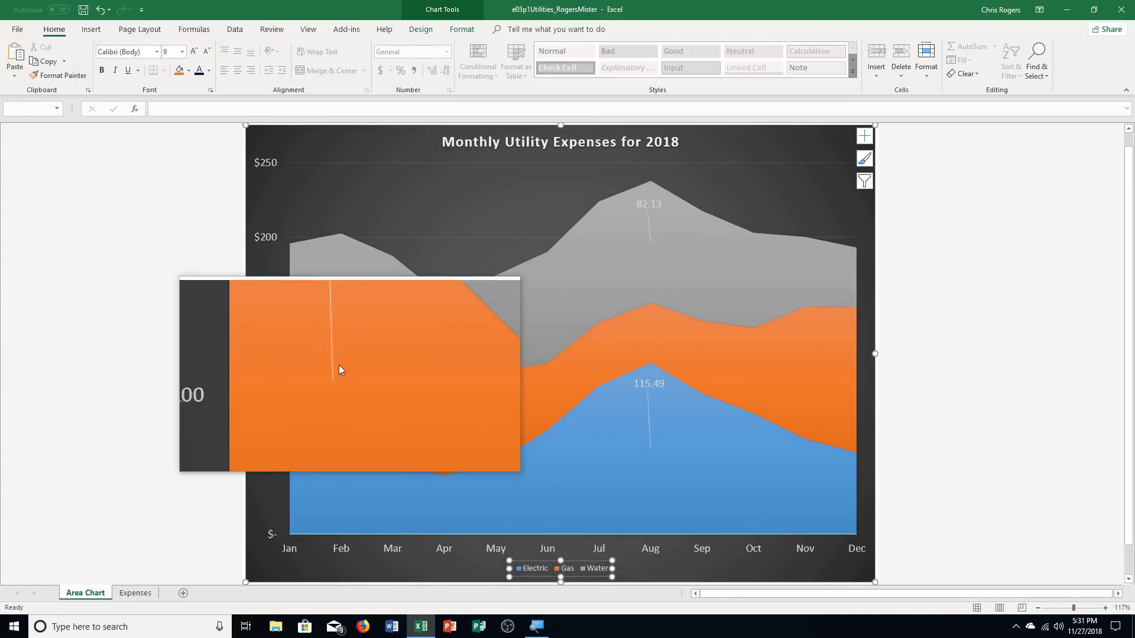
{"action": "left_click", "coordinate": [194, 53]}
{"action": "left_click", "coordinate": [193, 53]}
{"action": "left_click", "coordinate": [193, 54]}
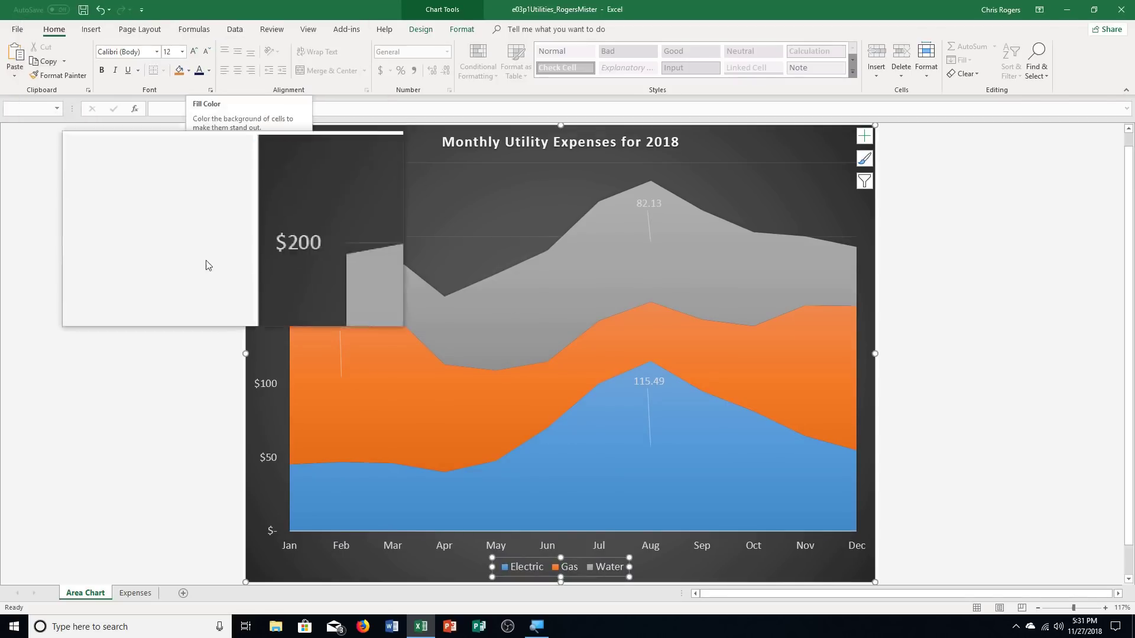
- Move the line chart from the Expenses sheet to a new chart sheet named Line Chart
{"action": "left_click", "coordinate": [134, 592]}
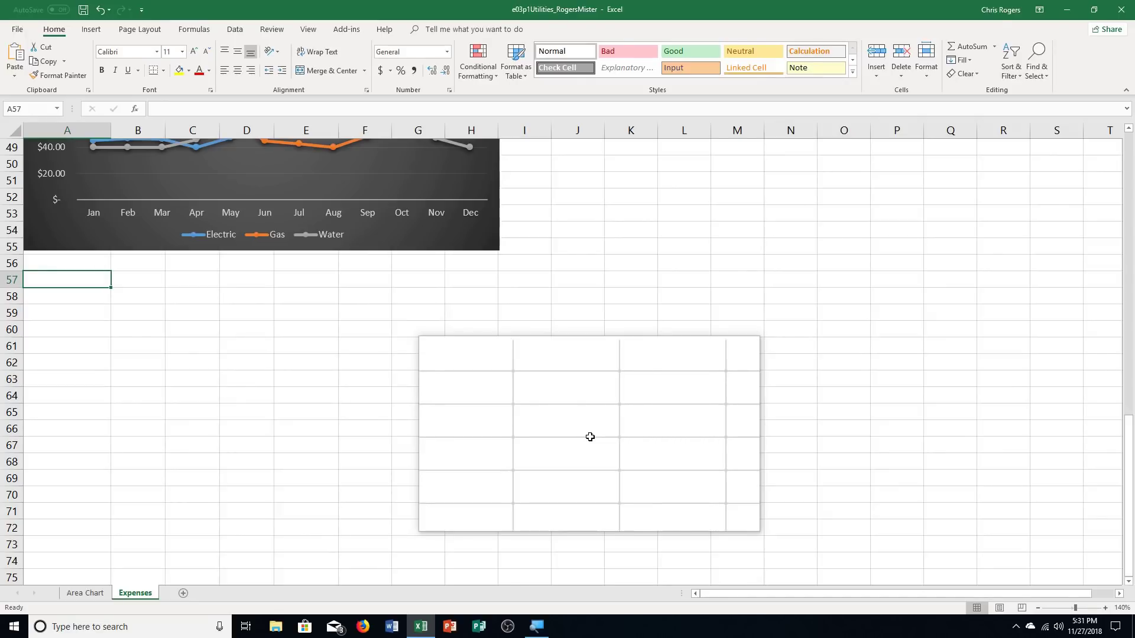
{"action": "scroll", "coordinate": [589, 437], "scroll_direction": "up", "scroll_amount": 5}
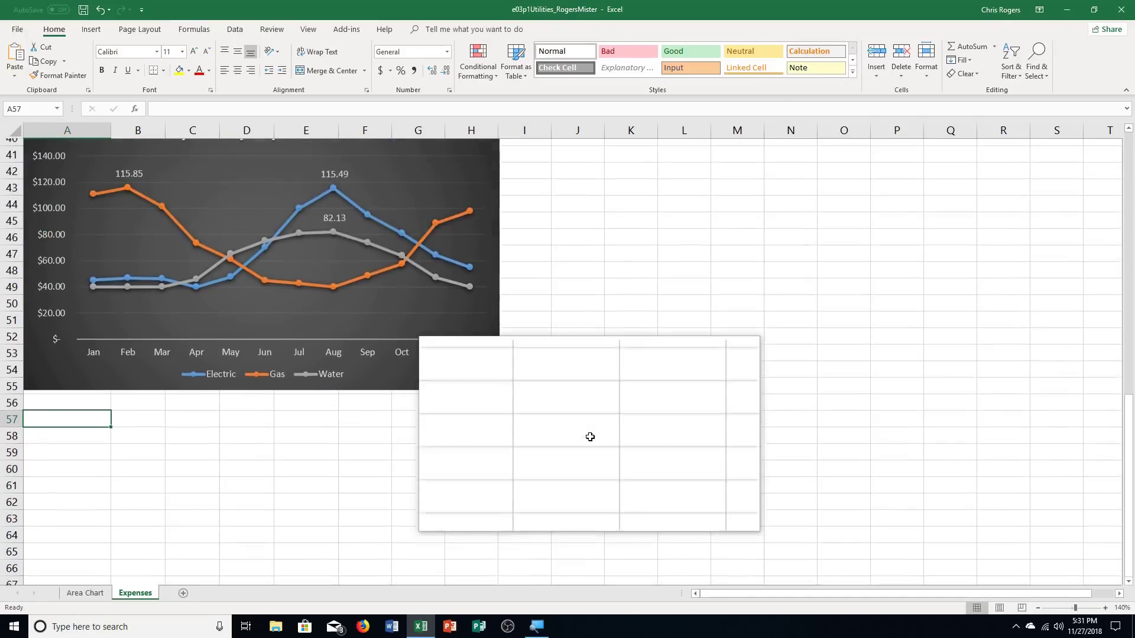
{"action": "scroll", "coordinate": [590, 437], "scroll_direction": "up", "scroll_amount": 10}
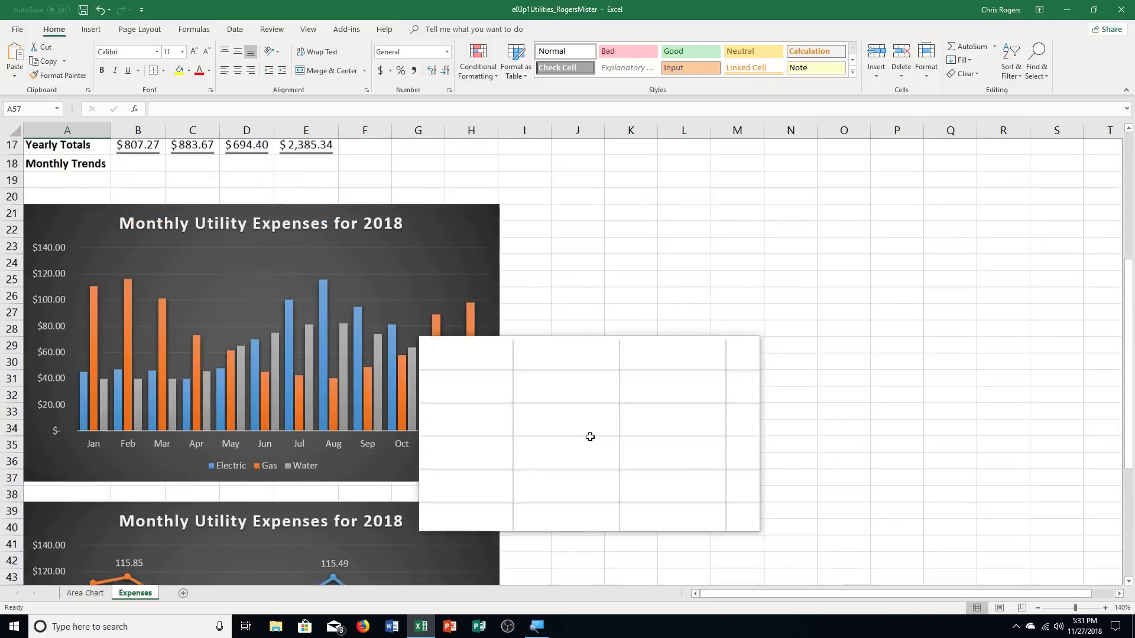
{"action": "scroll", "coordinate": [590, 437], "scroll_direction": "down", "scroll_amount": 11}
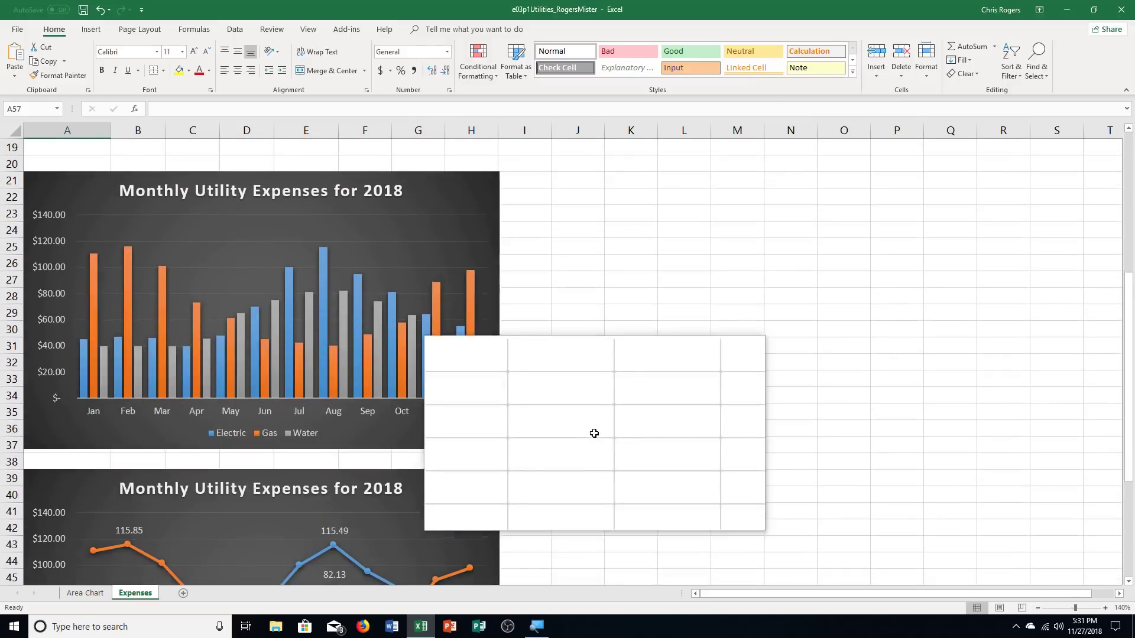
{"action": "scroll", "coordinate": [594, 433], "scroll_direction": "down", "scroll_amount": 1}
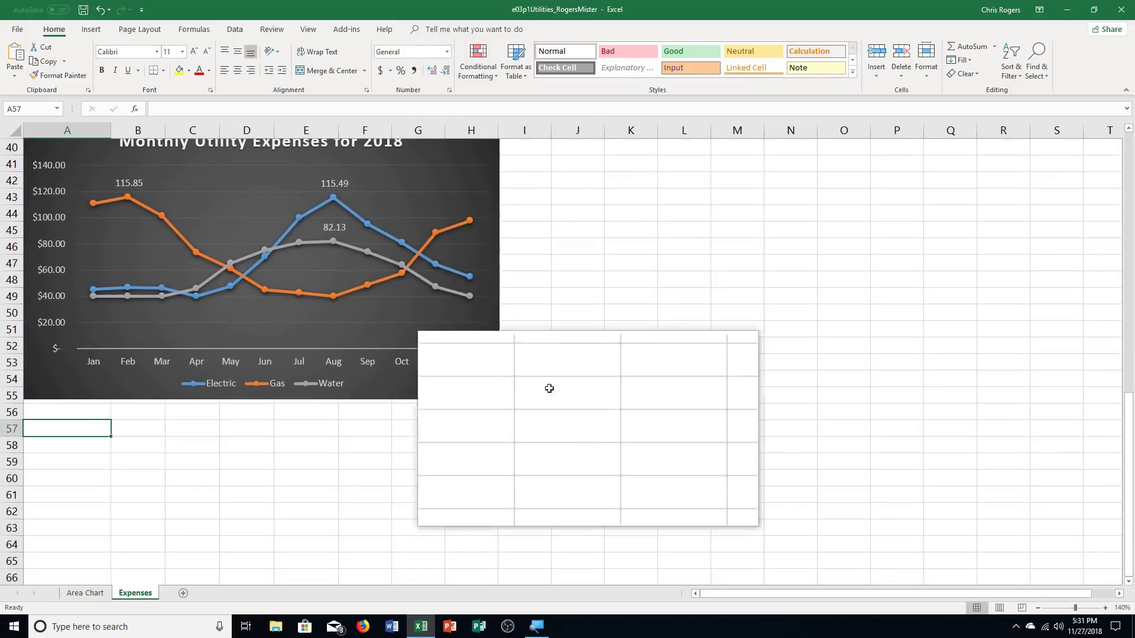
{"action": "left_click", "coordinate": [449, 319]}
{"action": "scroll", "coordinate": [620, 405], "scroll_direction": "up", "scroll_amount": 1}
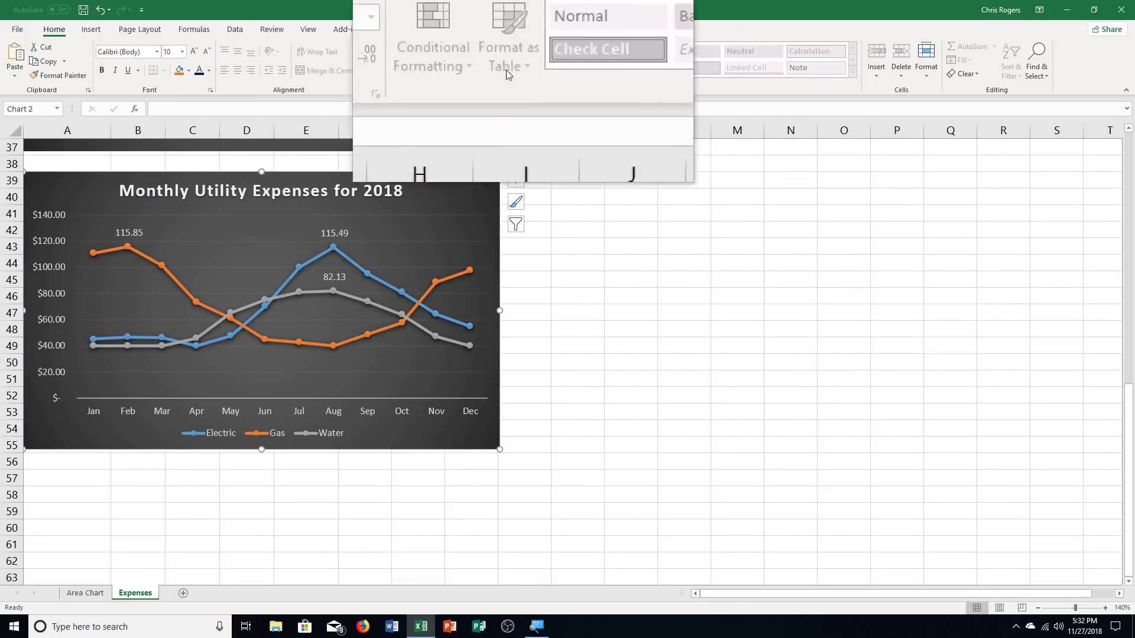
{"action": "left_click", "coordinate": [423, 30]}
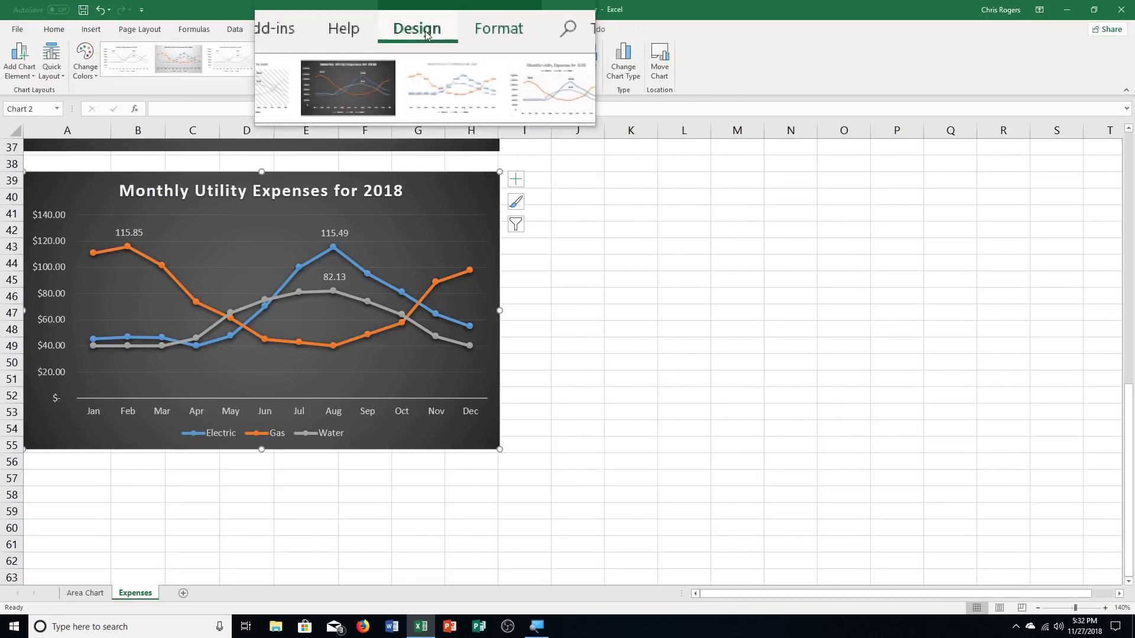
{"action": "left_click", "coordinate": [664, 71]}
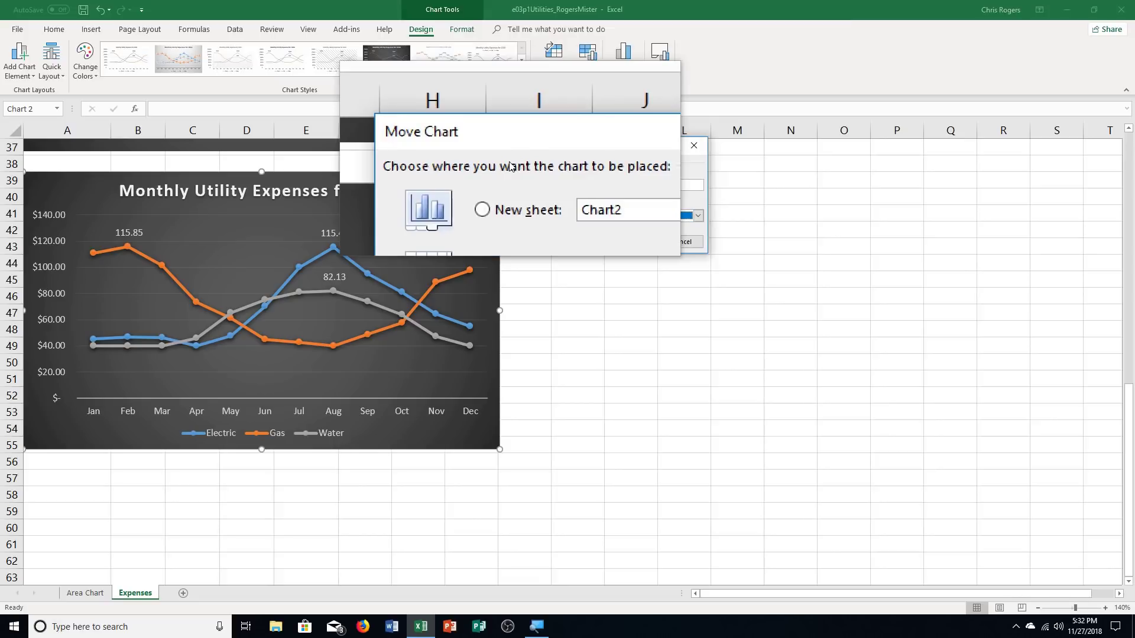
{"action": "left_click", "coordinate": [511, 190]}
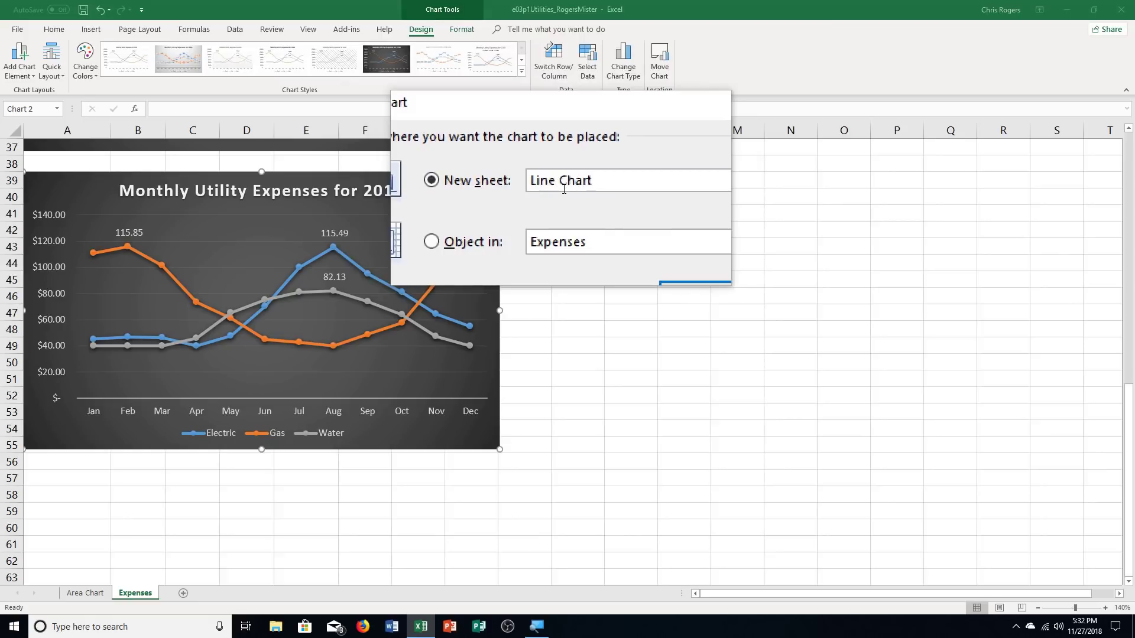
{"action": "type", "text": "Line Chart"}
{"action": "left_click", "coordinate": [615, 243]}
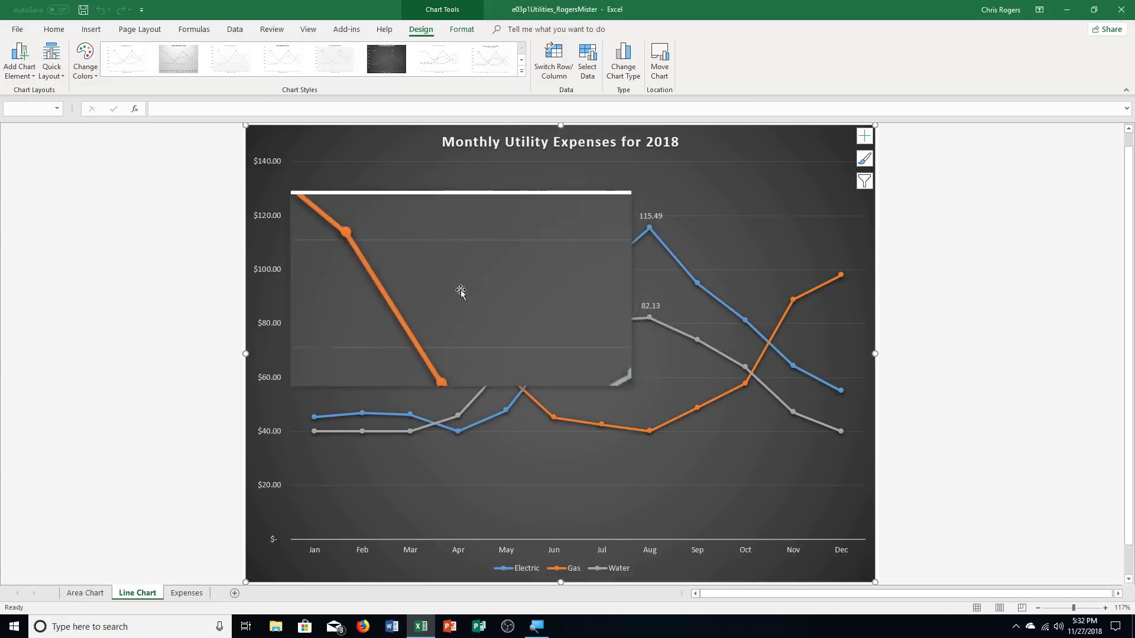
- Set the font size of the line chart's vertical and horizontal axis labels to 12
{"action": "left_click", "coordinate": [271, 270]}
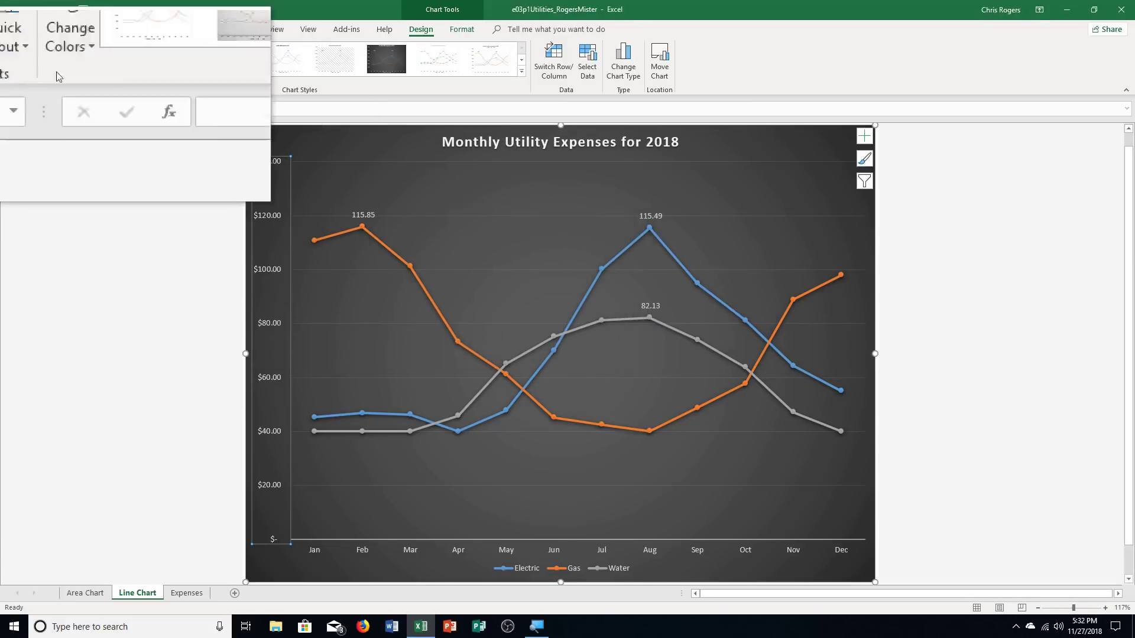
{"action": "left_click", "coordinate": [41, 30]}
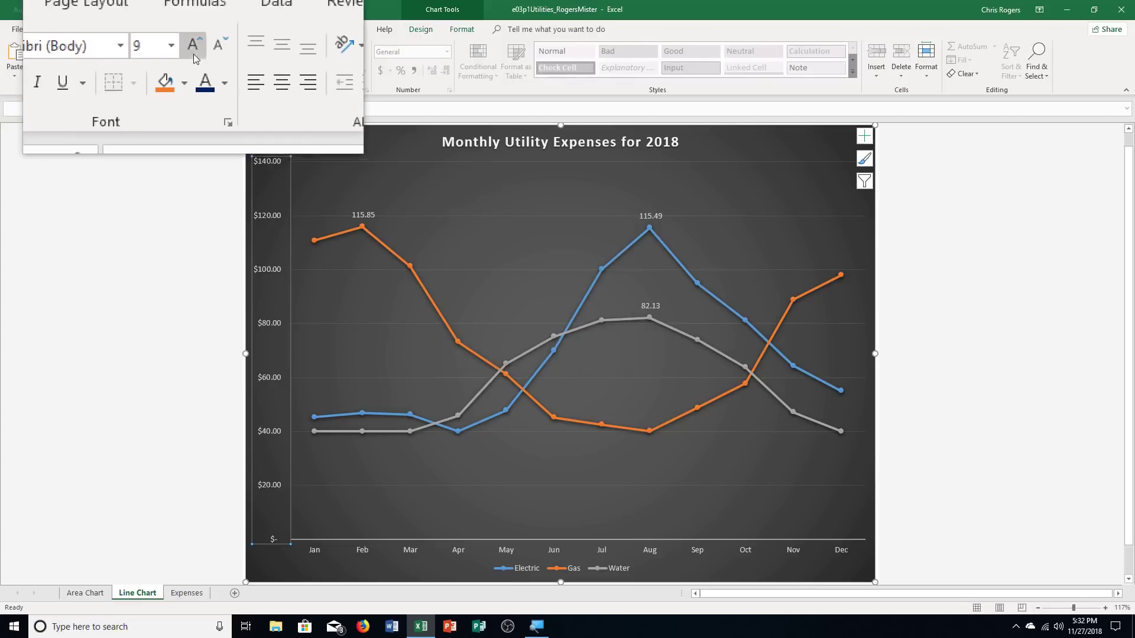
{"action": "left_click", "coordinate": [194, 56]}
{"action": "left_click", "coordinate": [193, 56]}
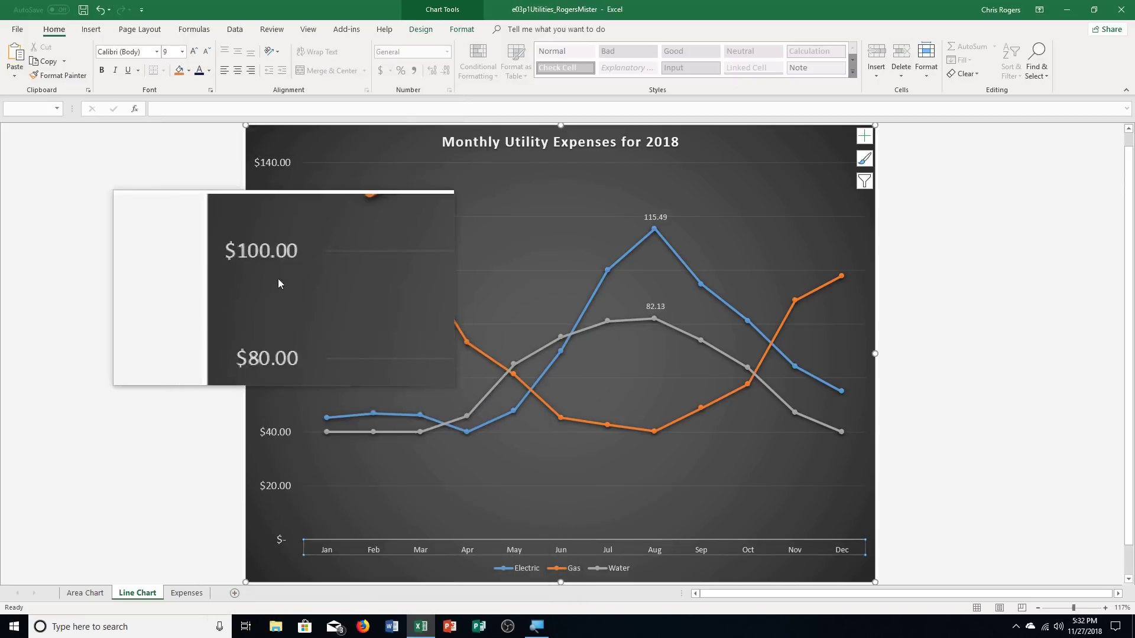
{"action": "left_click", "coordinate": [195, 53]}
{"action": "left_click", "coordinate": [194, 53]}
{"action": "left_click", "coordinate": [195, 53]}
{"action": "left_click", "coordinate": [194, 53]}
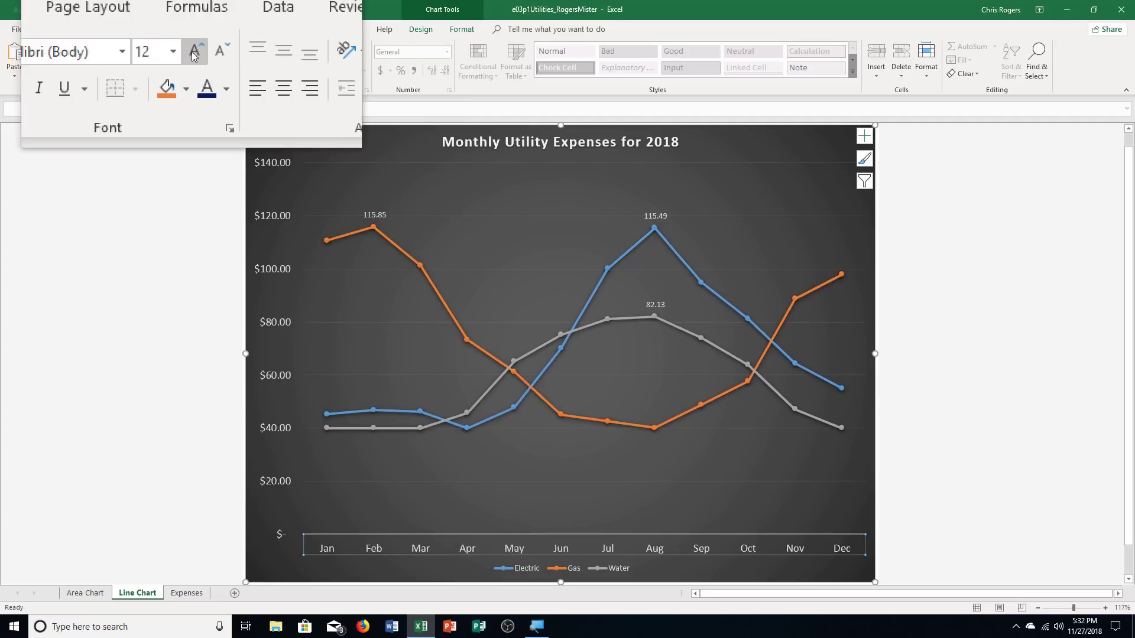
- Enlarge the line chart's data labels for the Gas February peak and the Electric and Water August peaks to font size 12
{"action": "left_click", "coordinate": [374, 215]}
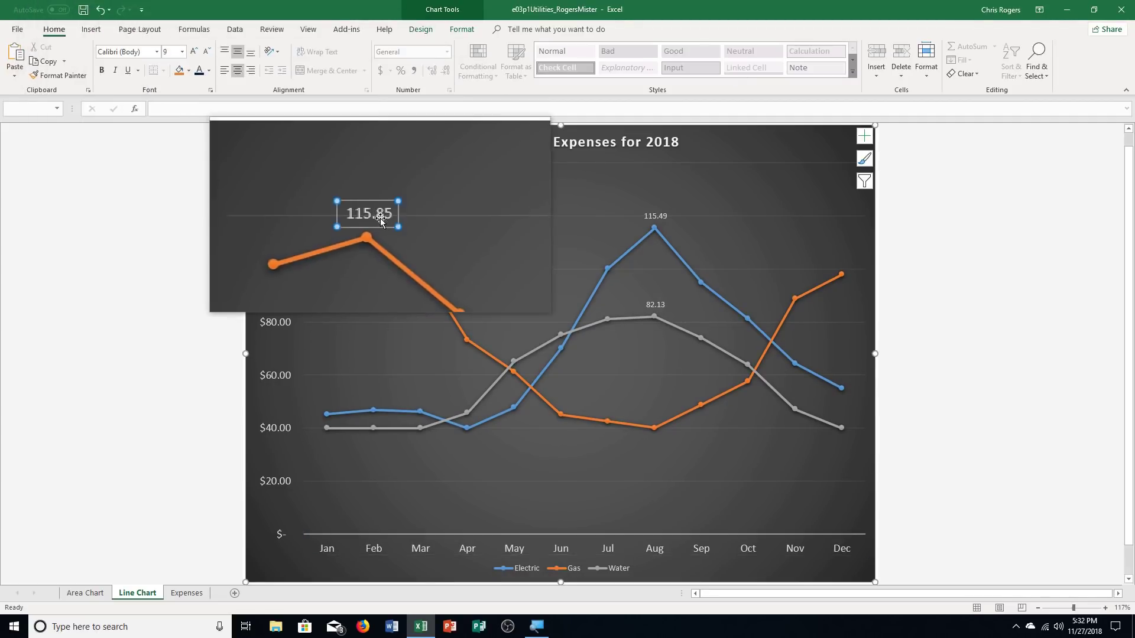
{"action": "left_click", "coordinate": [194, 53]}
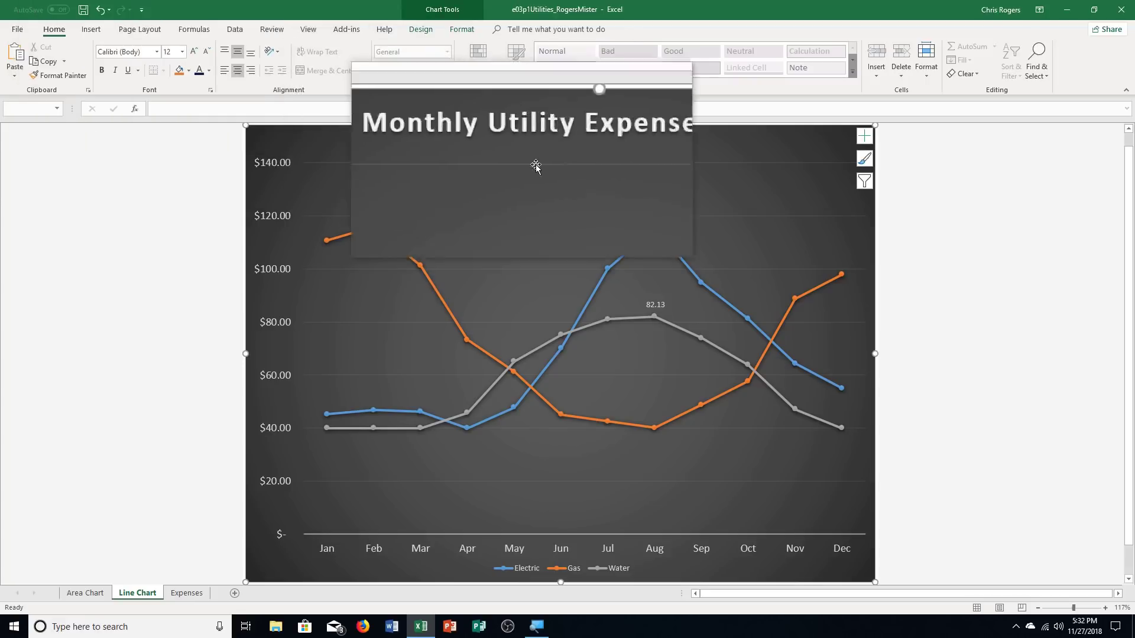
{"action": "left_click", "coordinate": [655, 216]}
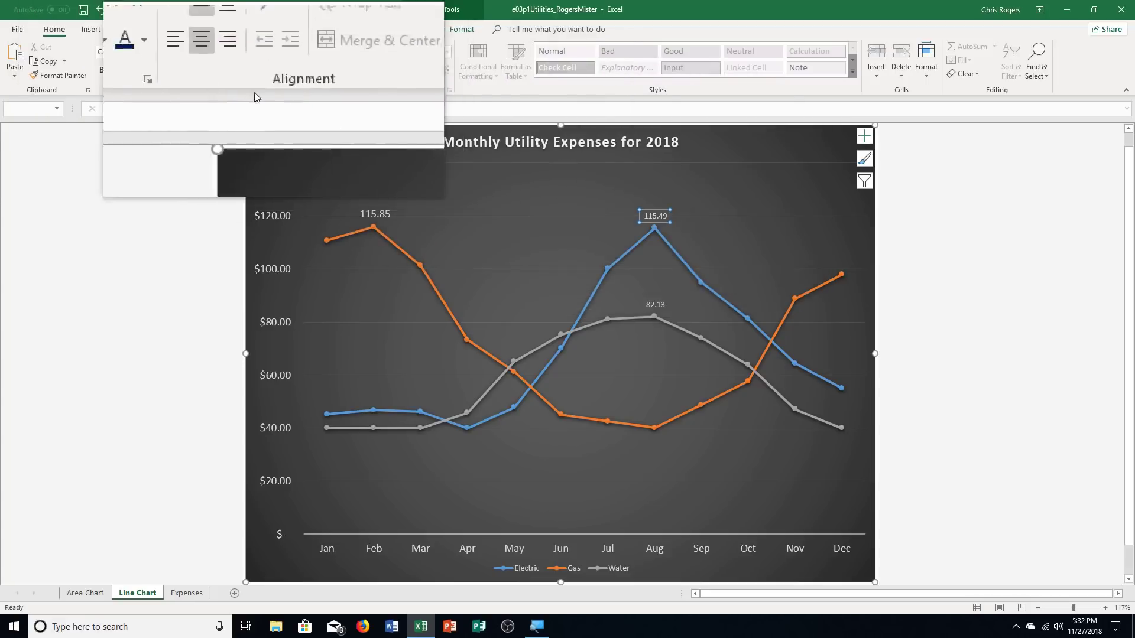
{"action": "left_click", "coordinate": [196, 51]}
{"action": "left_click", "coordinate": [196, 51]}
{"action": "left_click", "coordinate": [196, 51]}
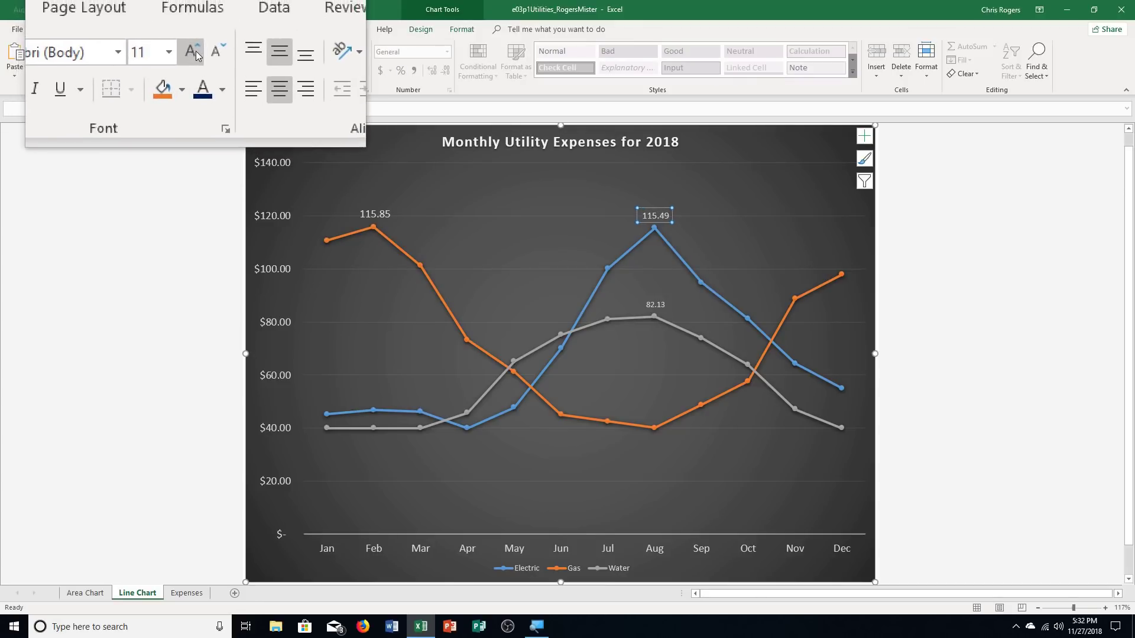
{"action": "left_click", "coordinate": [643, 302]}
{"action": "left_click", "coordinate": [196, 52]}
{"action": "left_click", "coordinate": [196, 51]}
{"action": "left_click", "coordinate": [193, 54]}
{"action": "left_click", "coordinate": [193, 54]}
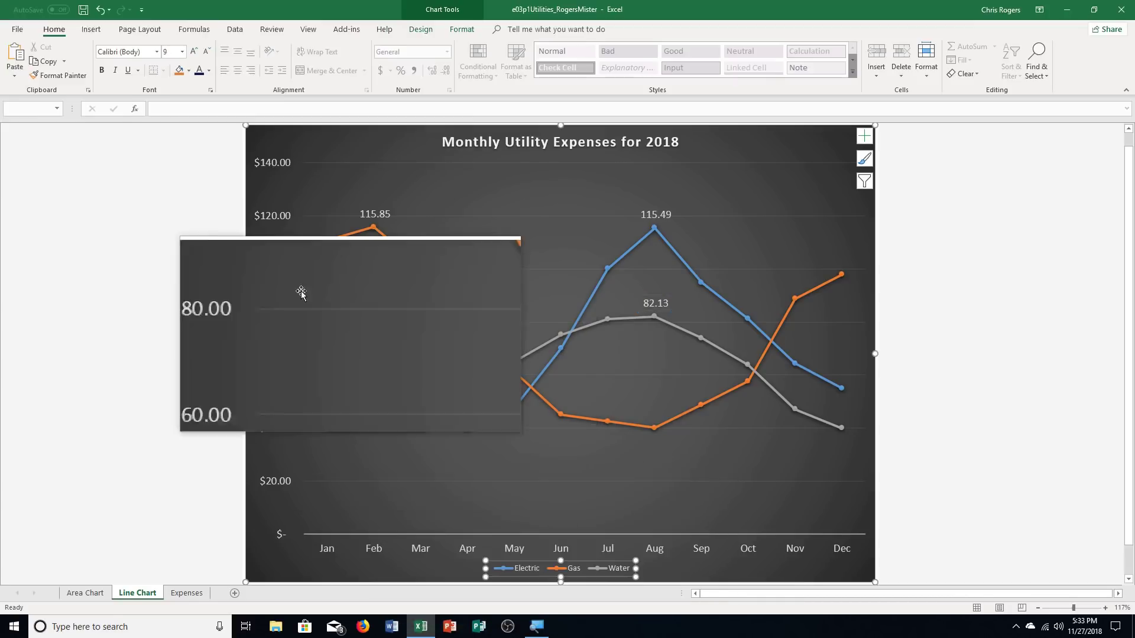
- Set the font size of the line chart's legend to 12
{"action": "left_click", "coordinate": [194, 52]}
{"action": "left_click", "coordinate": [194, 51]}
{"action": "left_click", "coordinate": [194, 51]}
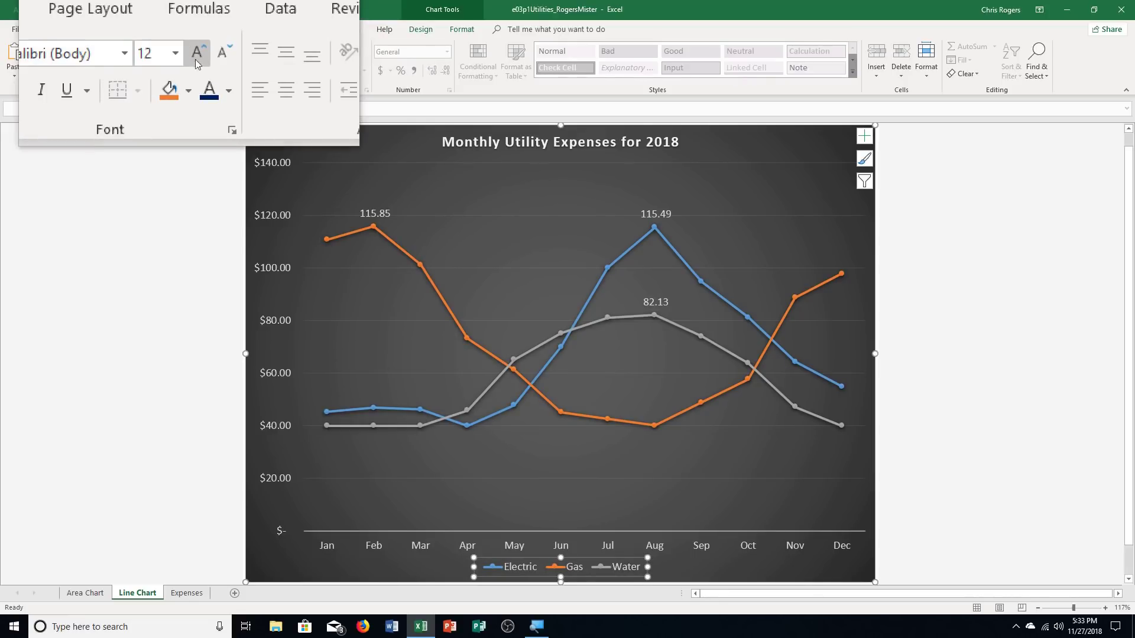
- Format the line chart's vertical axis numbers with 0 decimal places, keeping the Accounting category
{"action": "left_click", "coordinate": [270, 166]}
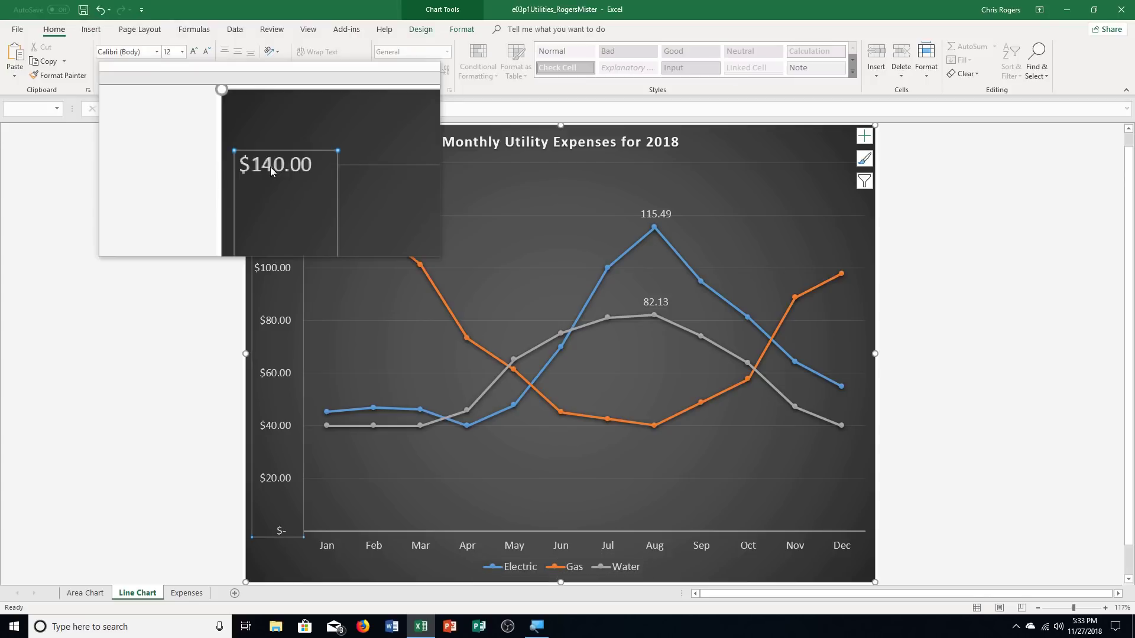
{"action": "right_click", "coordinate": [271, 167]}
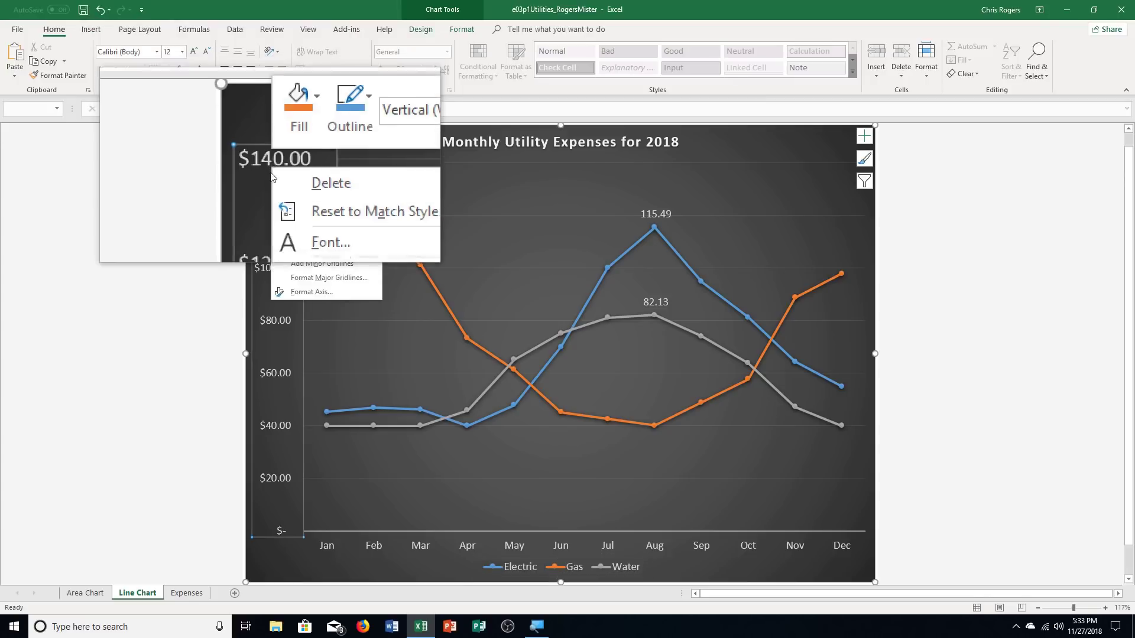
{"action": "left_click", "coordinate": [292, 313]}
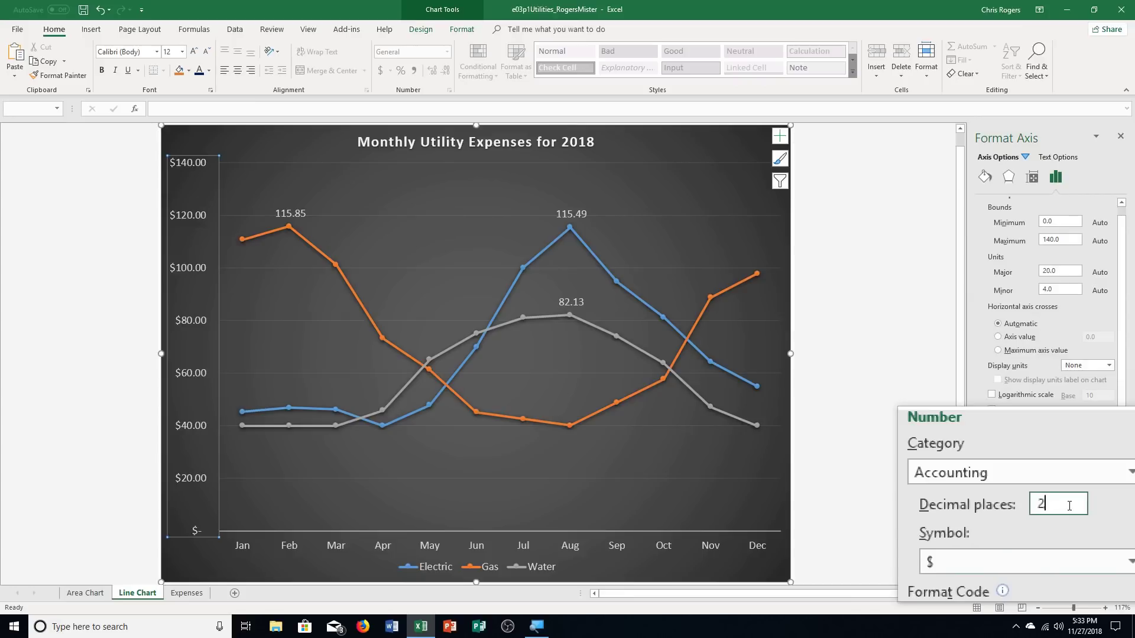
{"action": "double_click", "coordinate": [1069, 506]}
{"action": "type", "text": "0"}
{"action": "key", "text": "Return"}
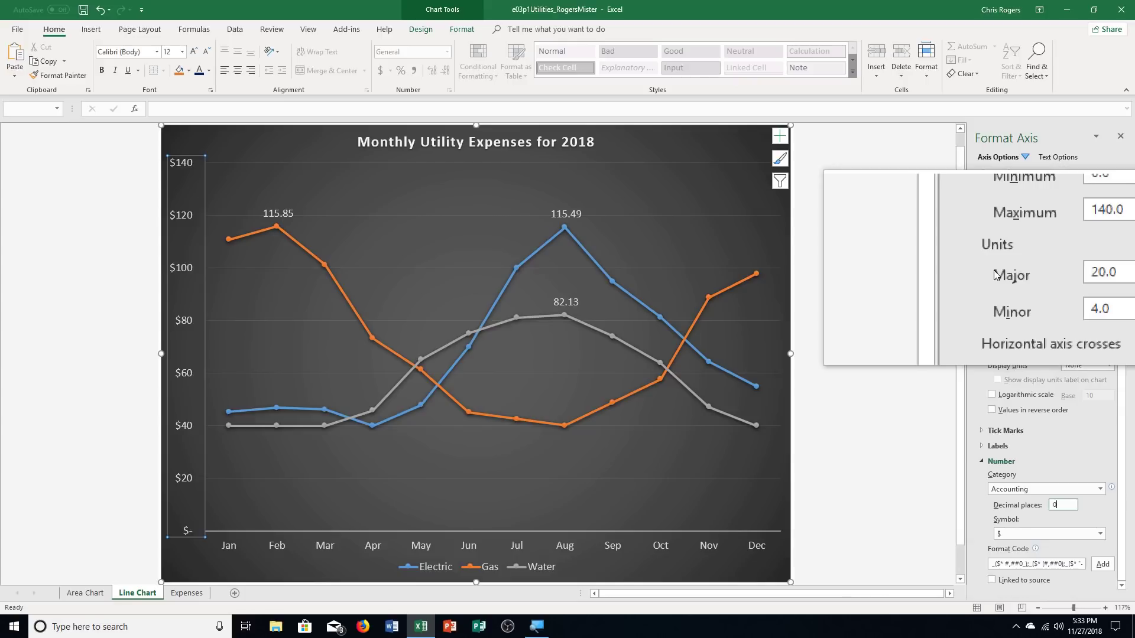
- Fill the line chart's chart area with the Light Gradient - Accent 1 preset gradient and close the formatting pane
{"action": "right_click", "coordinate": [714, 138]}
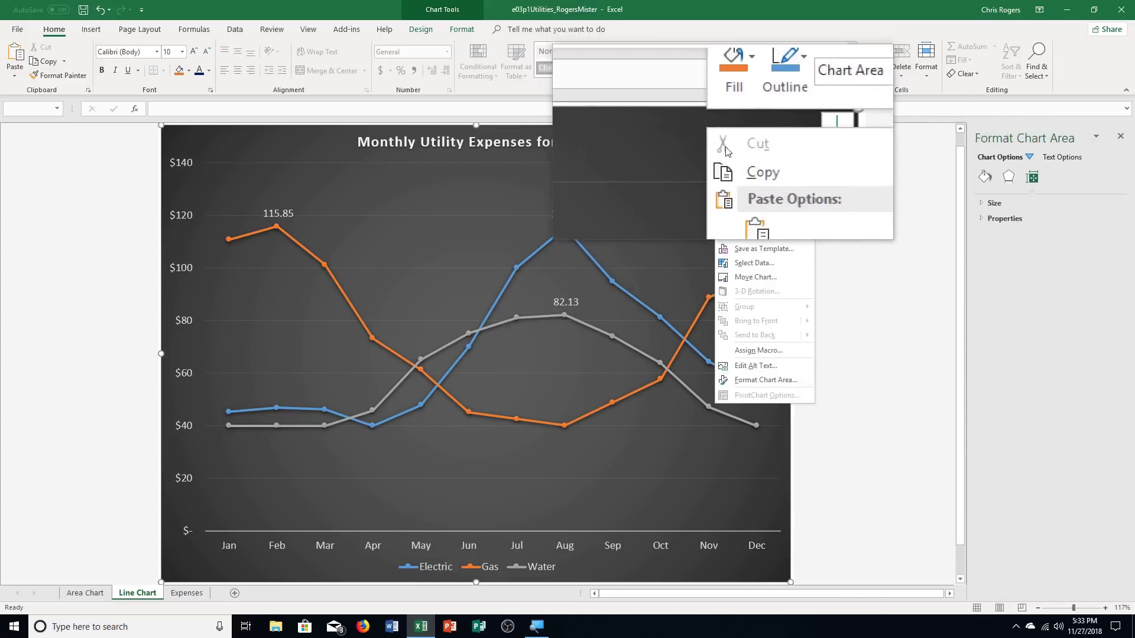
{"action": "left_click", "coordinate": [764, 379]}
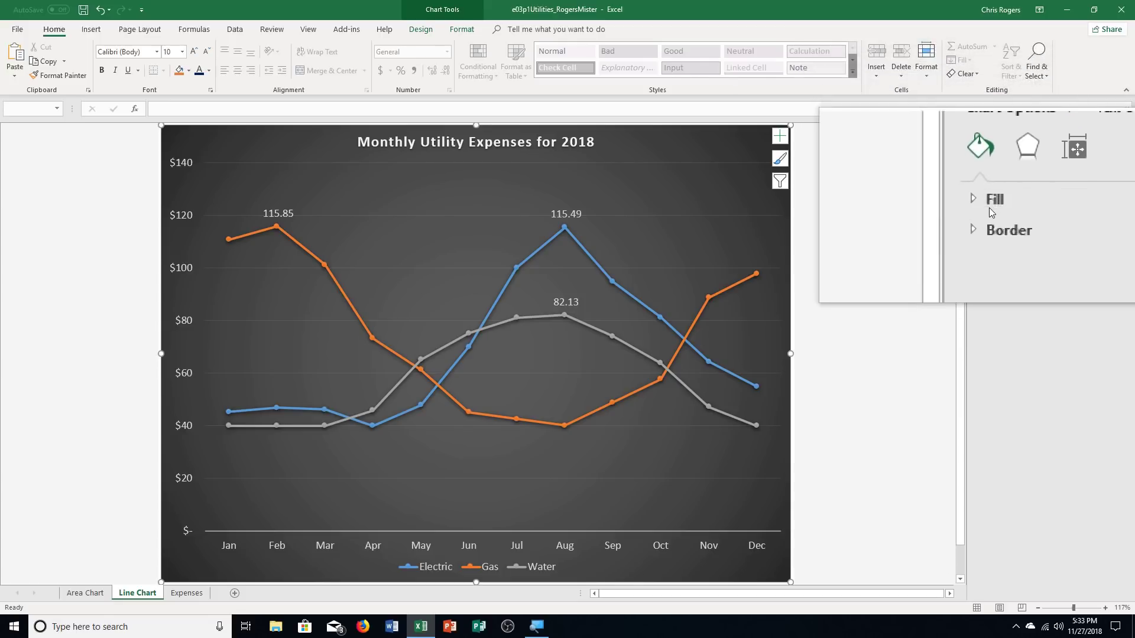
{"action": "left_click", "coordinate": [995, 203]}
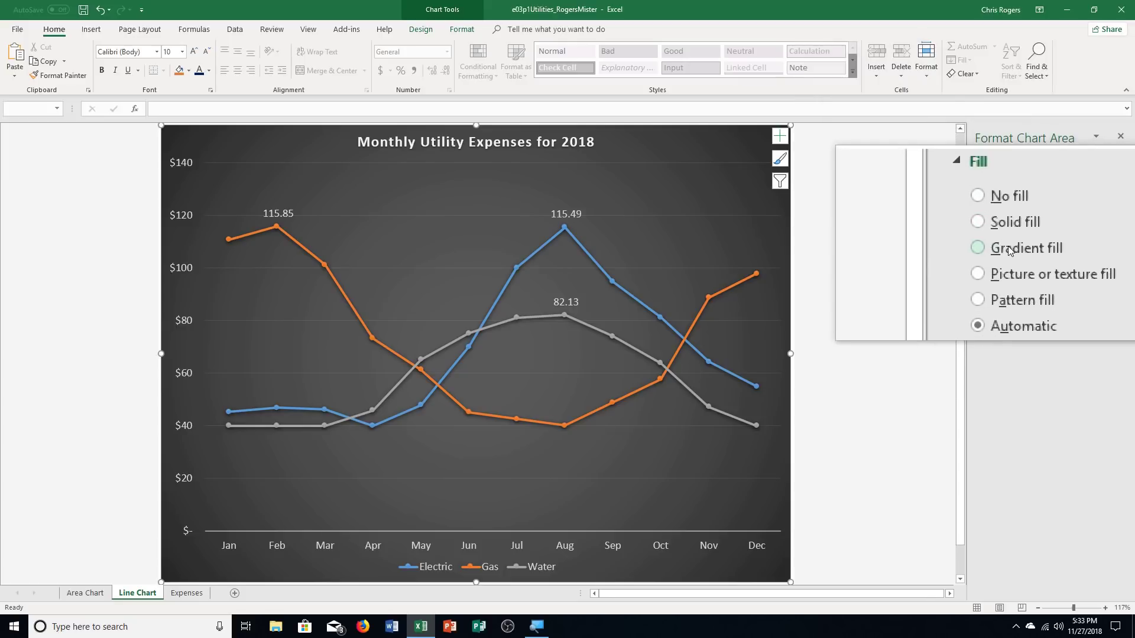
{"action": "left_click", "coordinate": [1008, 246]}
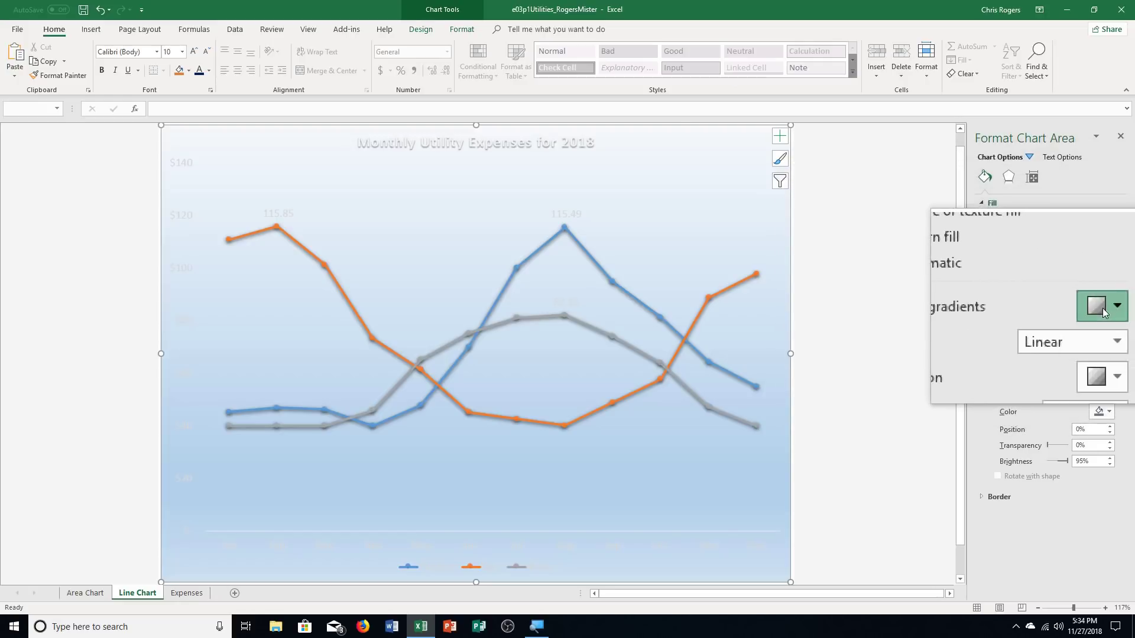
{"action": "left_click", "coordinate": [1101, 309]}
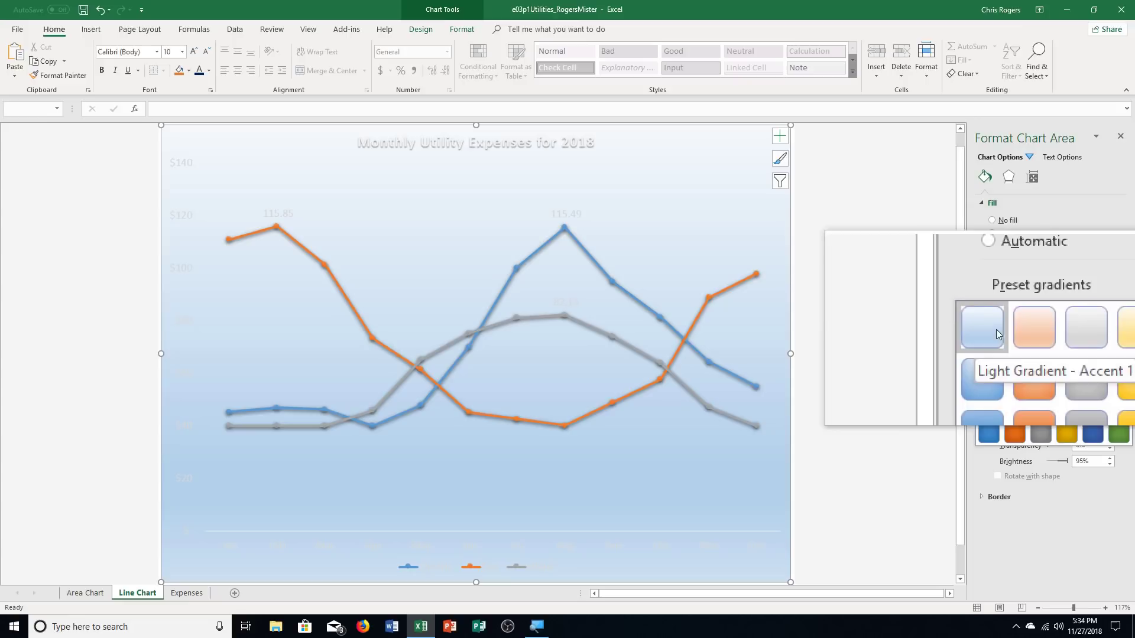
{"action": "left_click", "coordinate": [996, 329]}
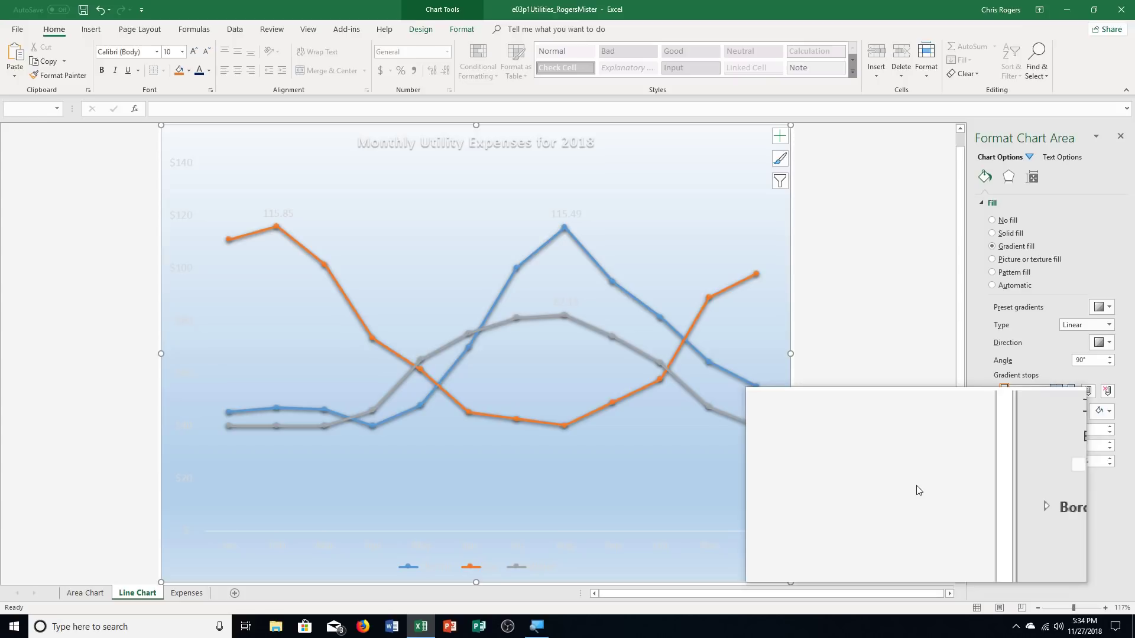
{"action": "left_click", "coordinate": [1123, 133]}
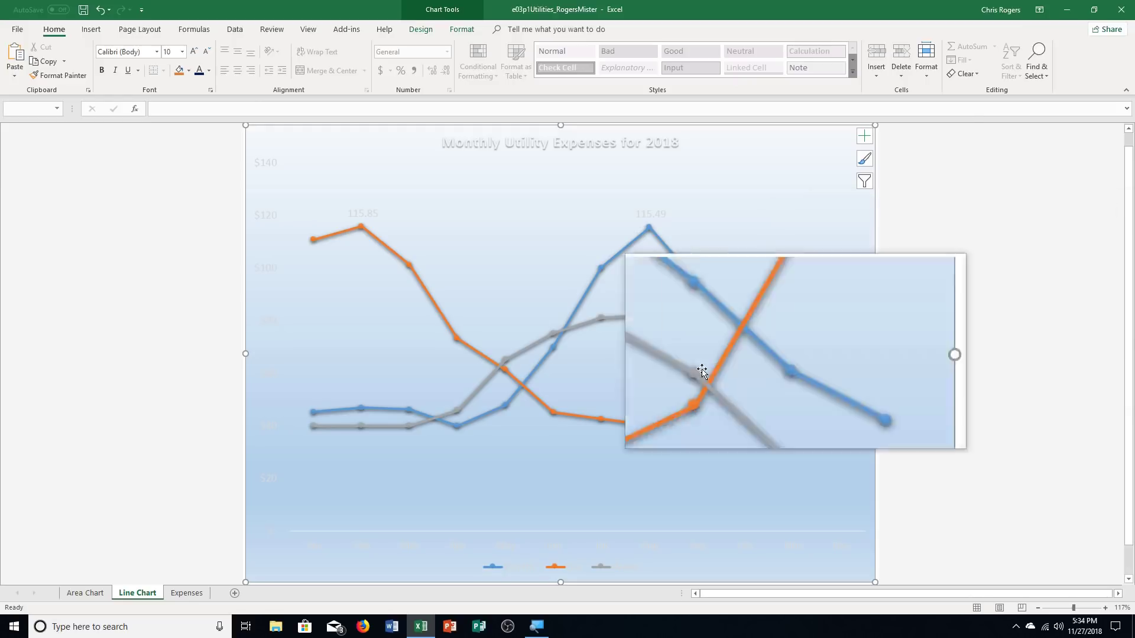
- On the Expenses sheet, insert line sparklines for B5:D16 in B18:D18 and mark their high and low points
{"action": "left_click", "coordinate": [186, 594]}
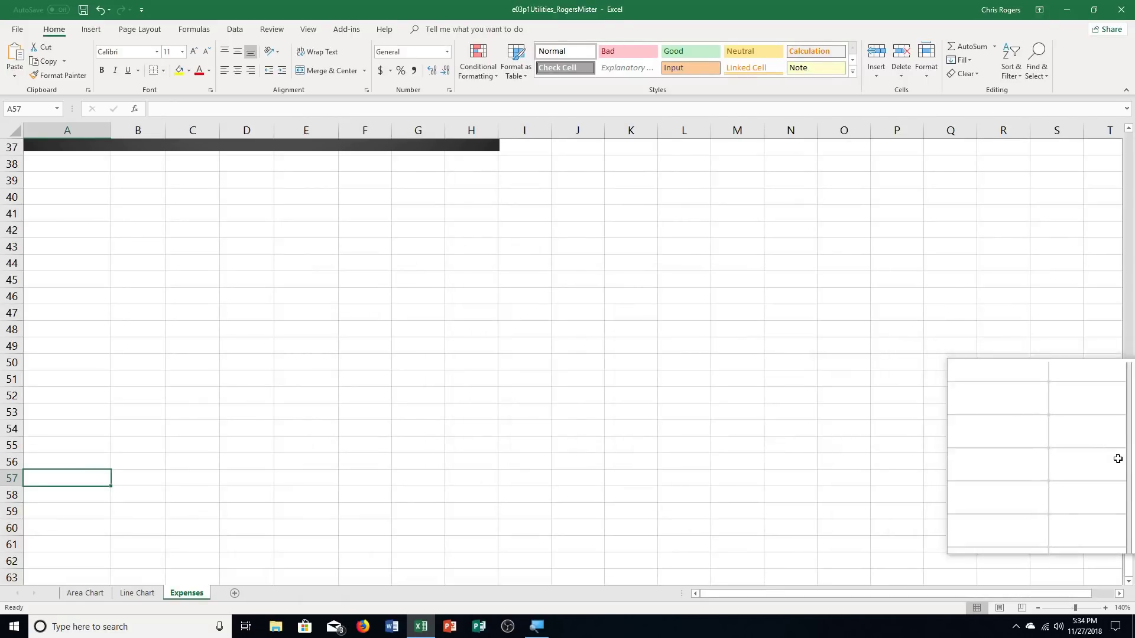
{"action": "left_click_drag", "start_coordinate": [1129, 474], "coordinate": [1129, 189]}
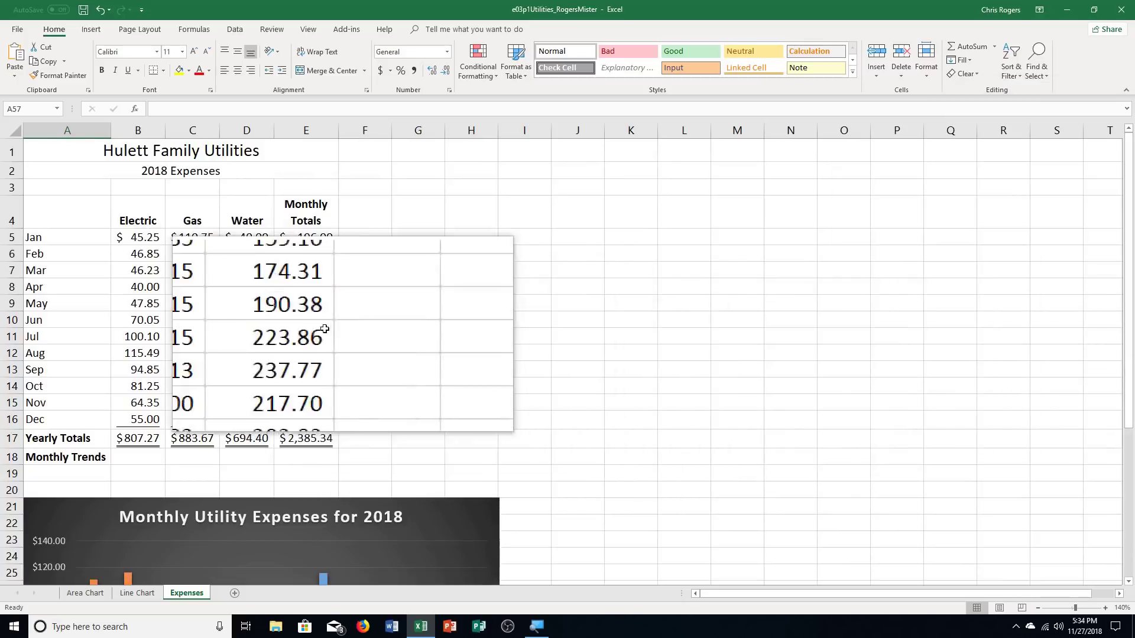
{"action": "left_click", "coordinate": [148, 235]}
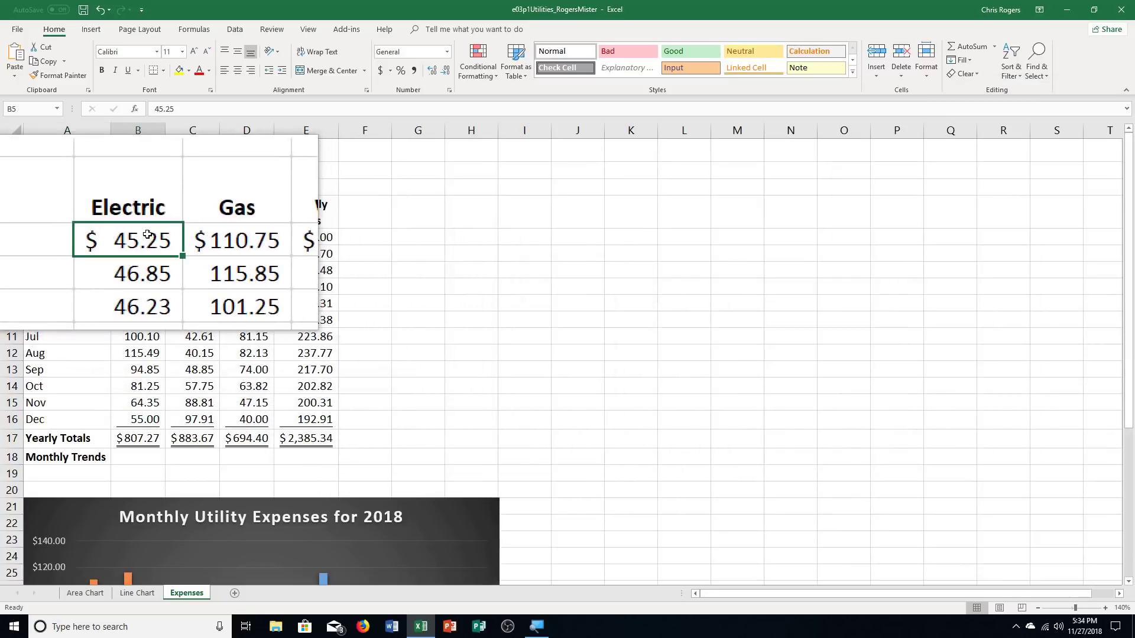
{"action": "left_click_drag", "start_coordinate": [147, 235], "coordinate": [248, 421]}
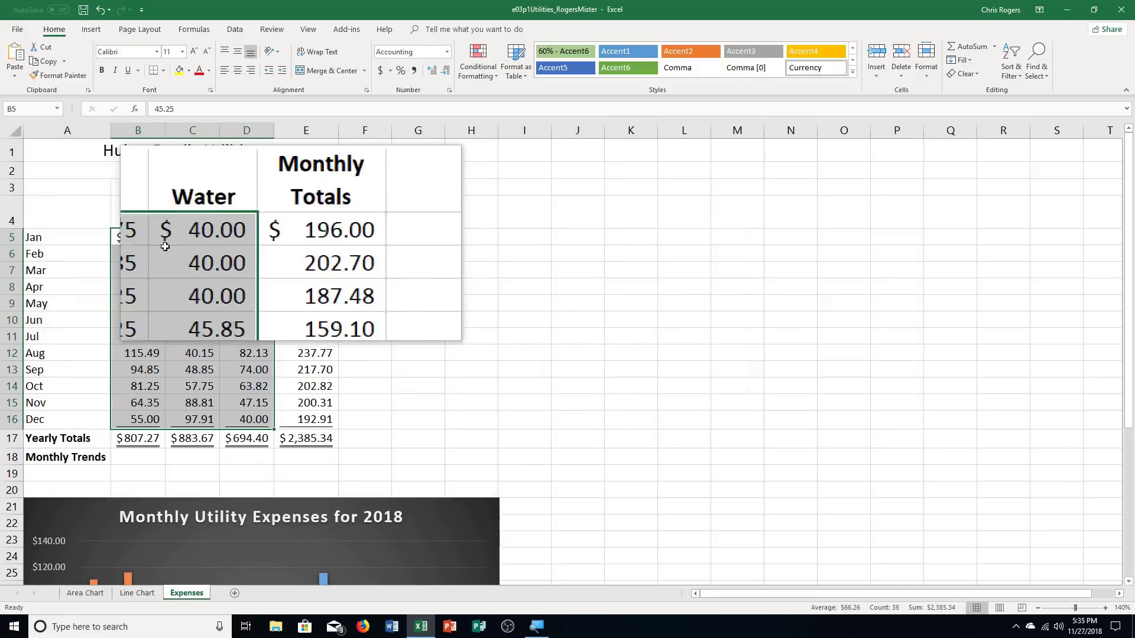
{"action": "left_click", "coordinate": [88, 29]}
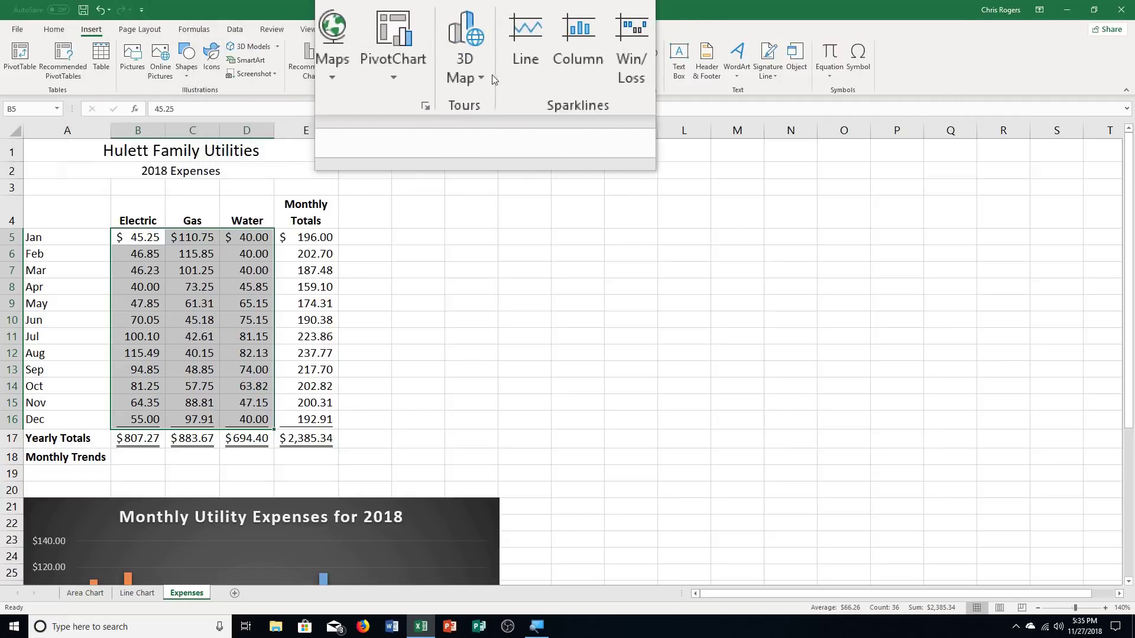
{"action": "left_click", "coordinate": [510, 73]}
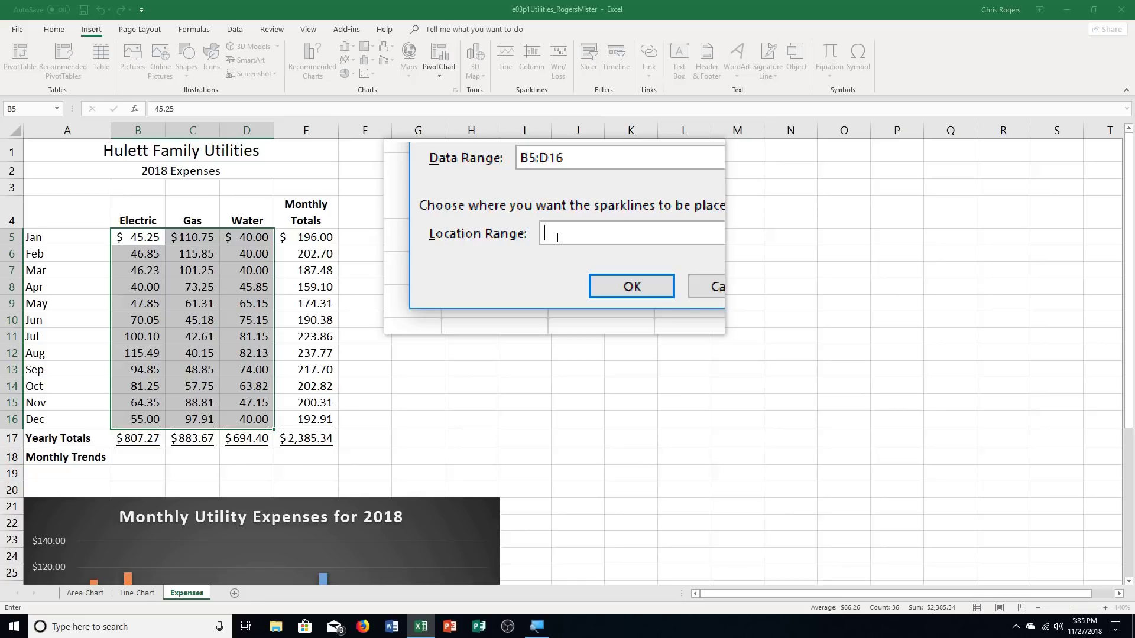
{"action": "type", "text": "B18:D18"}
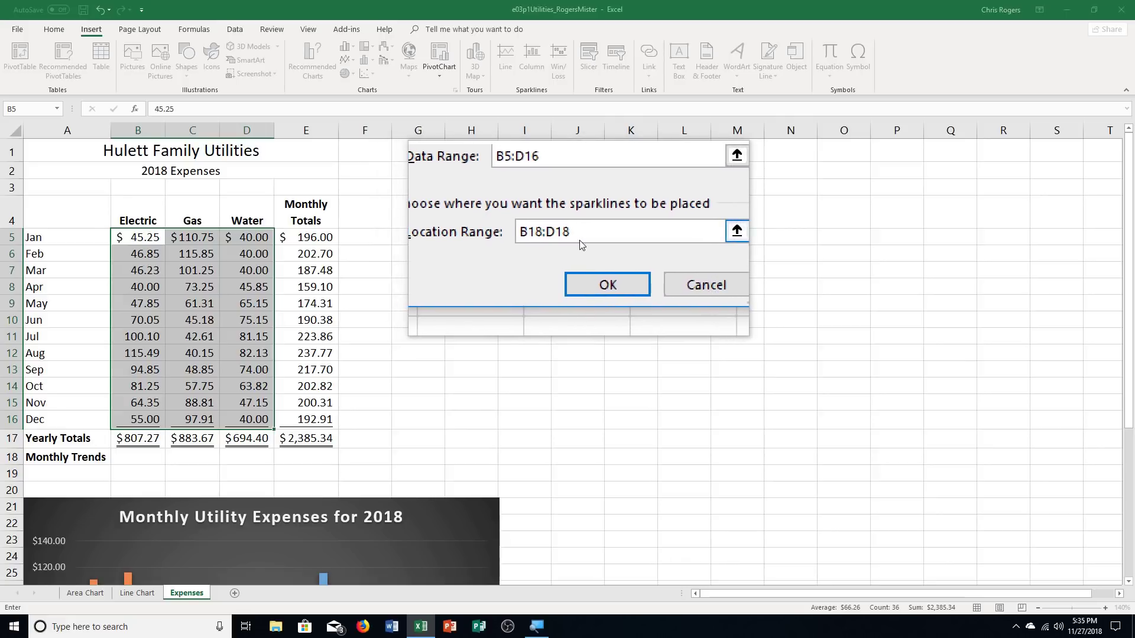
{"action": "left_click_drag", "start_coordinate": [579, 240], "coordinate": [611, 279]}
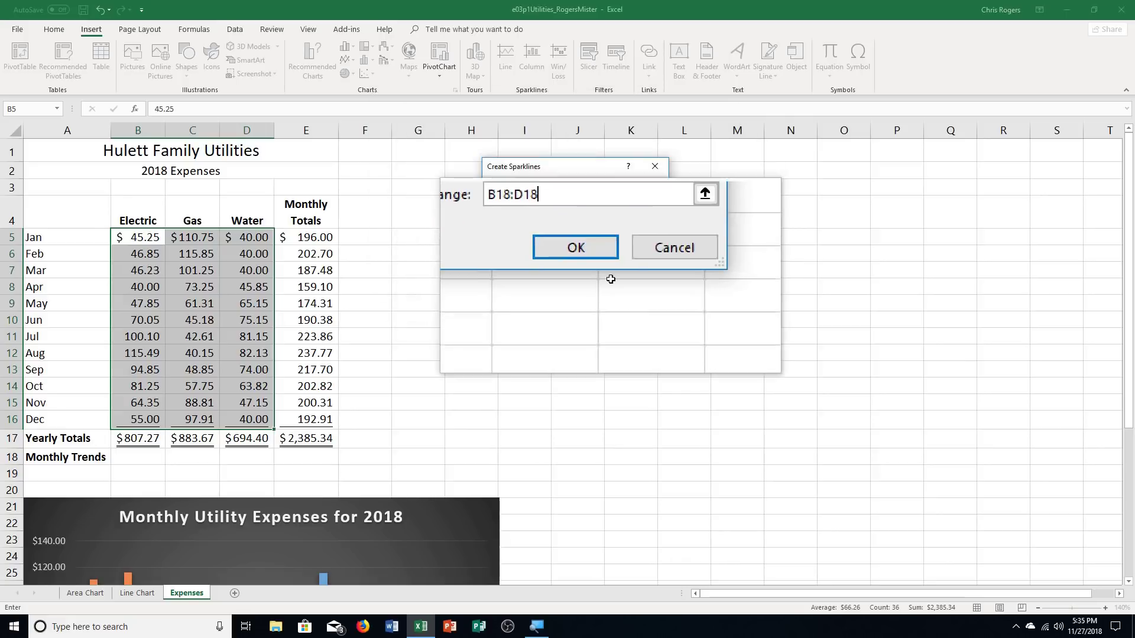
{"action": "left_click", "coordinate": [597, 259]}
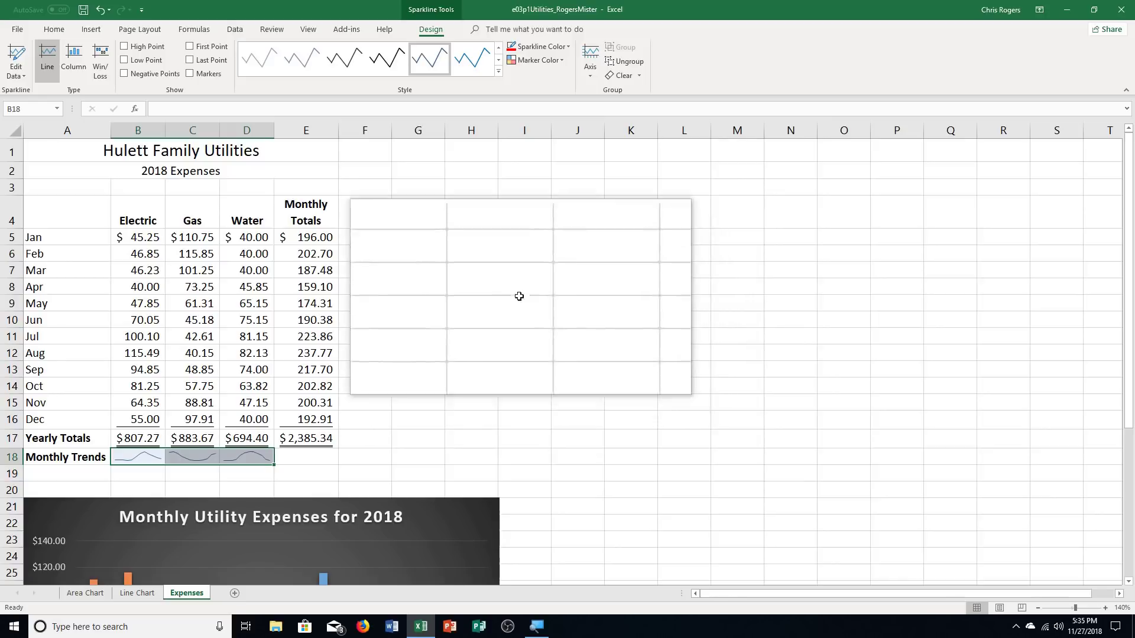
{"action": "left_click", "coordinate": [125, 48]}
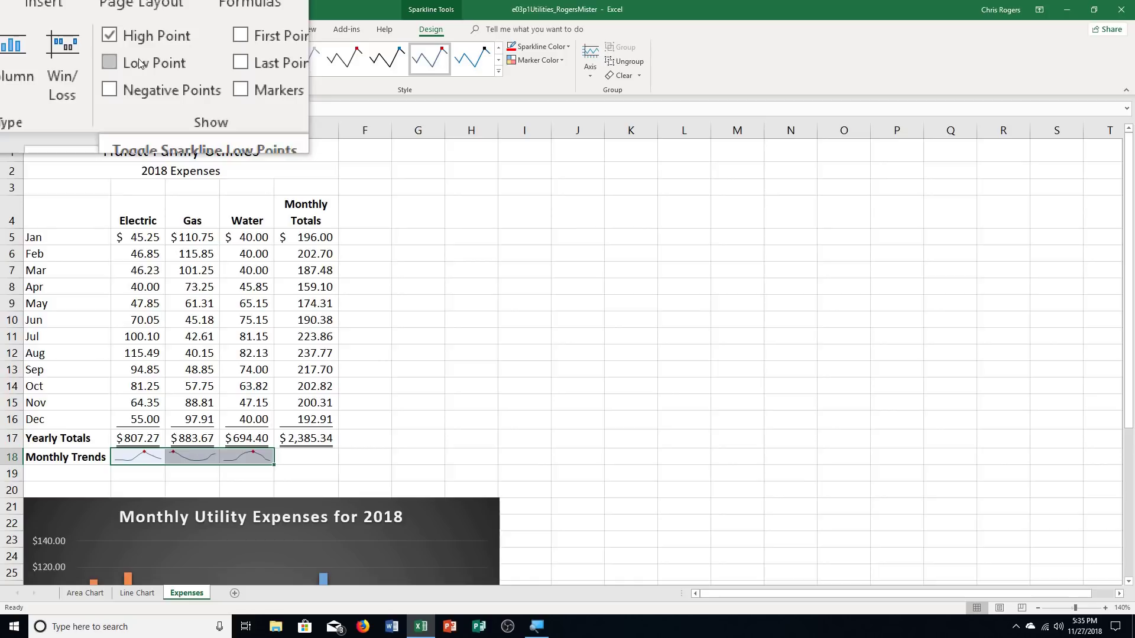
{"action": "left_click", "coordinate": [109, 63]}
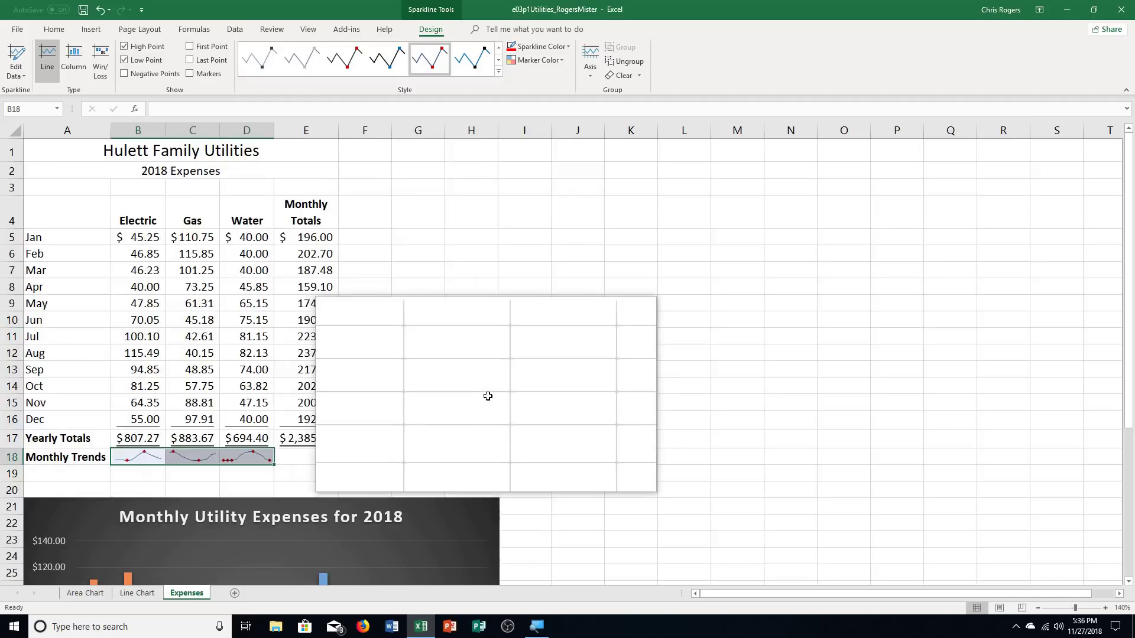
- Add a custom footer to the Expenses sheet with the author's name left, the sheet name centered, and the file name right
{"action": "left_click", "coordinate": [154, 33]}
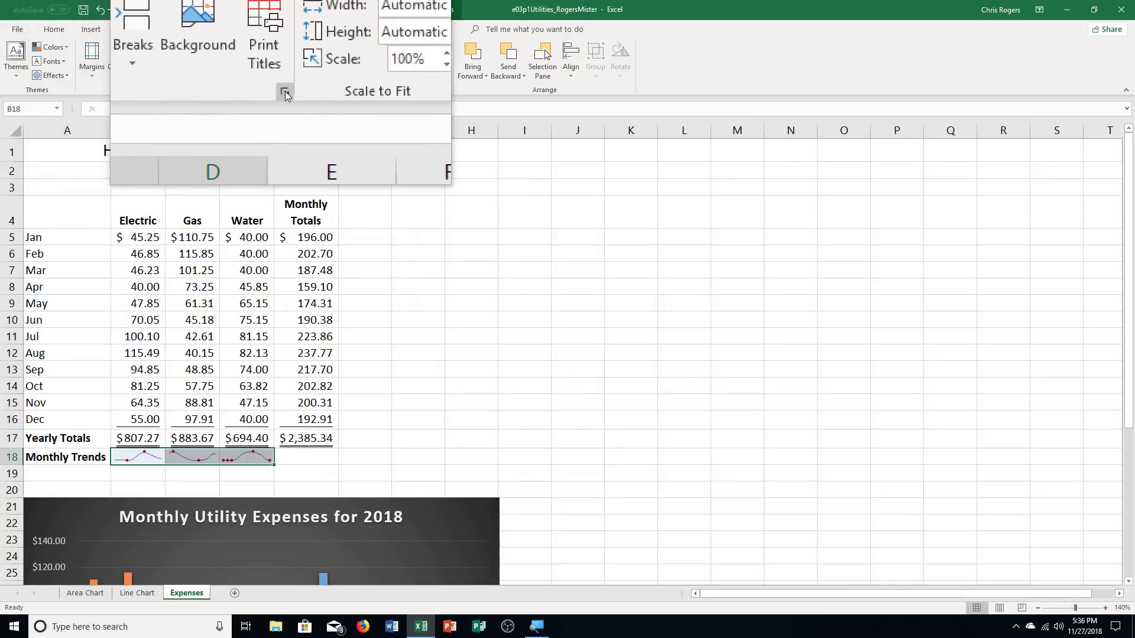
{"action": "left_click", "coordinate": [283, 90]}
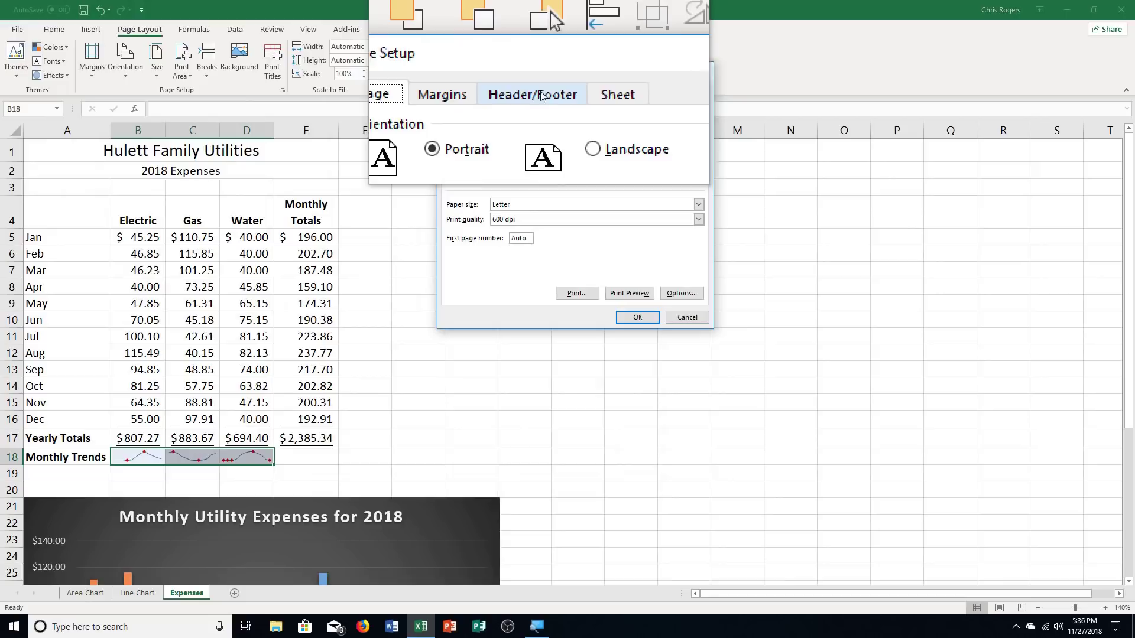
{"action": "left_click", "coordinate": [541, 94]}
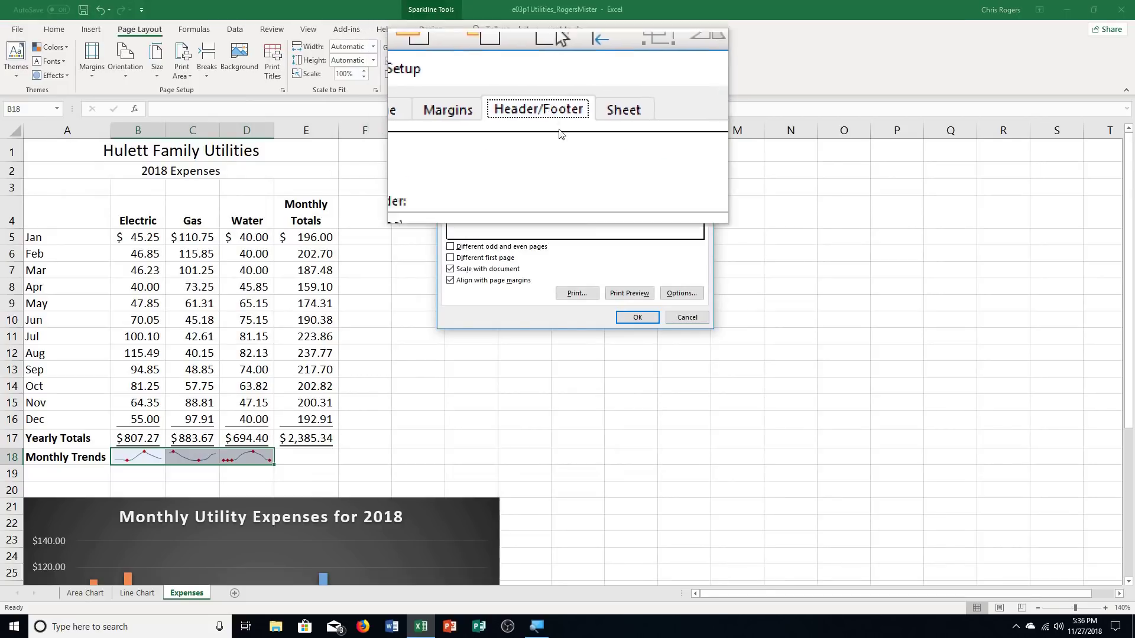
{"action": "left_click", "coordinate": [603, 171]}
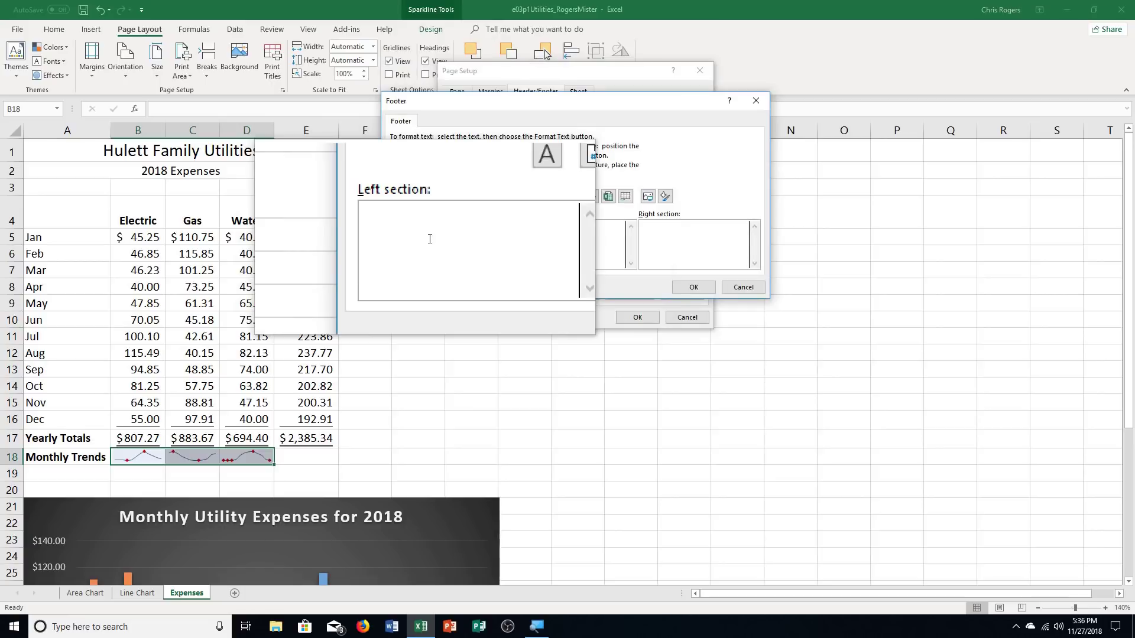
{"action": "type", "text": "Mister Rogers"}
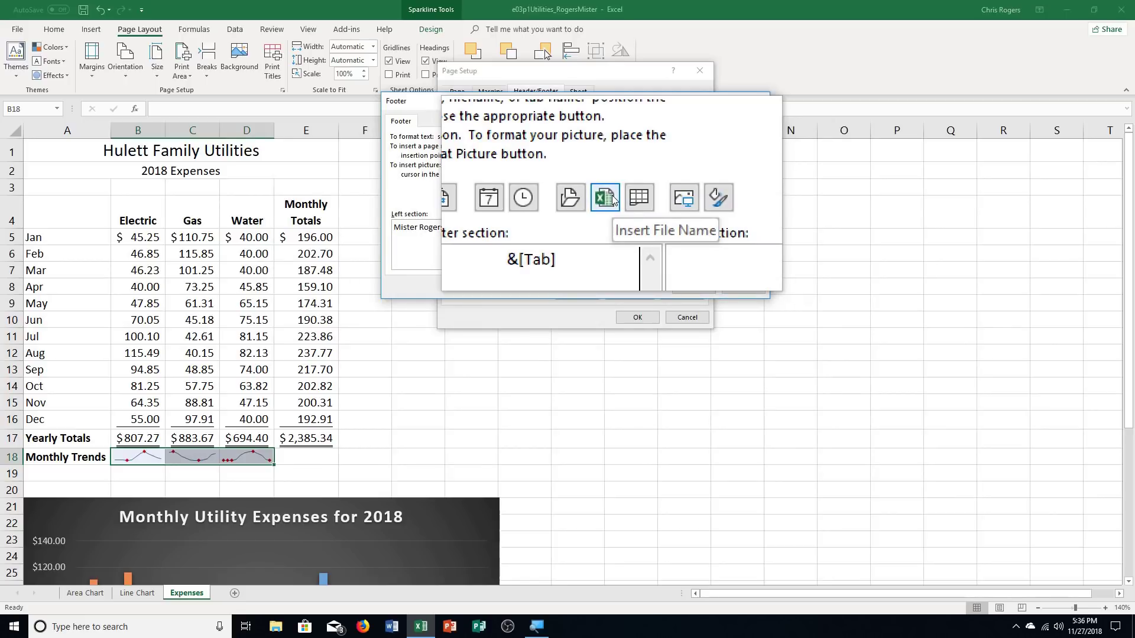
{"action": "left_click", "coordinate": [613, 200]}
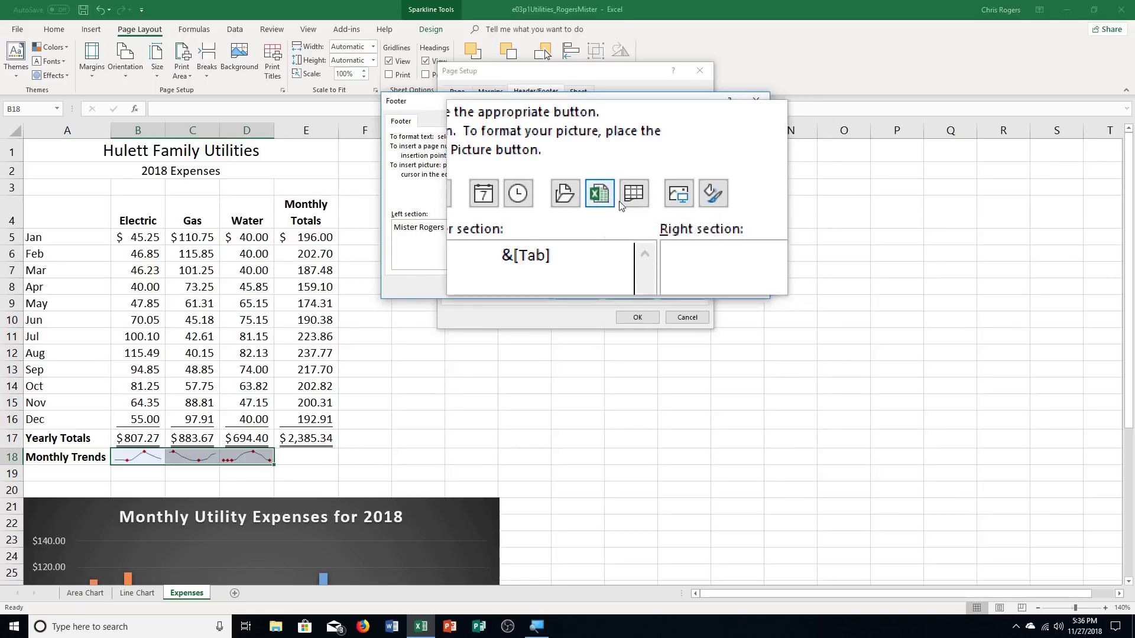
{"action": "left_click", "coordinate": [685, 290]}
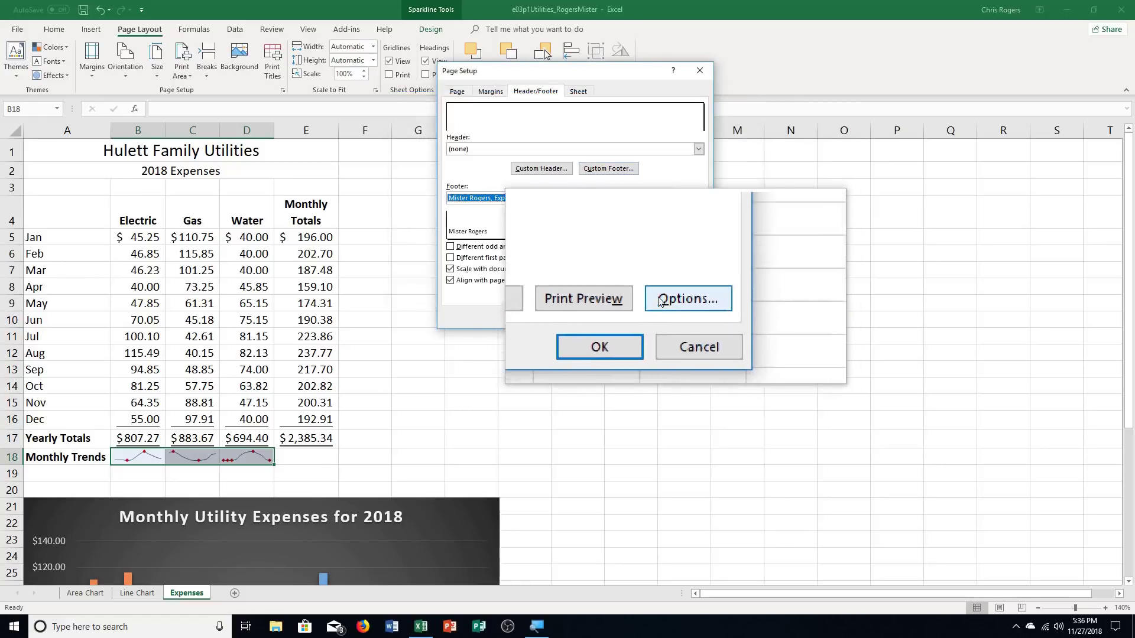
{"action": "left_click", "coordinate": [636, 319]}
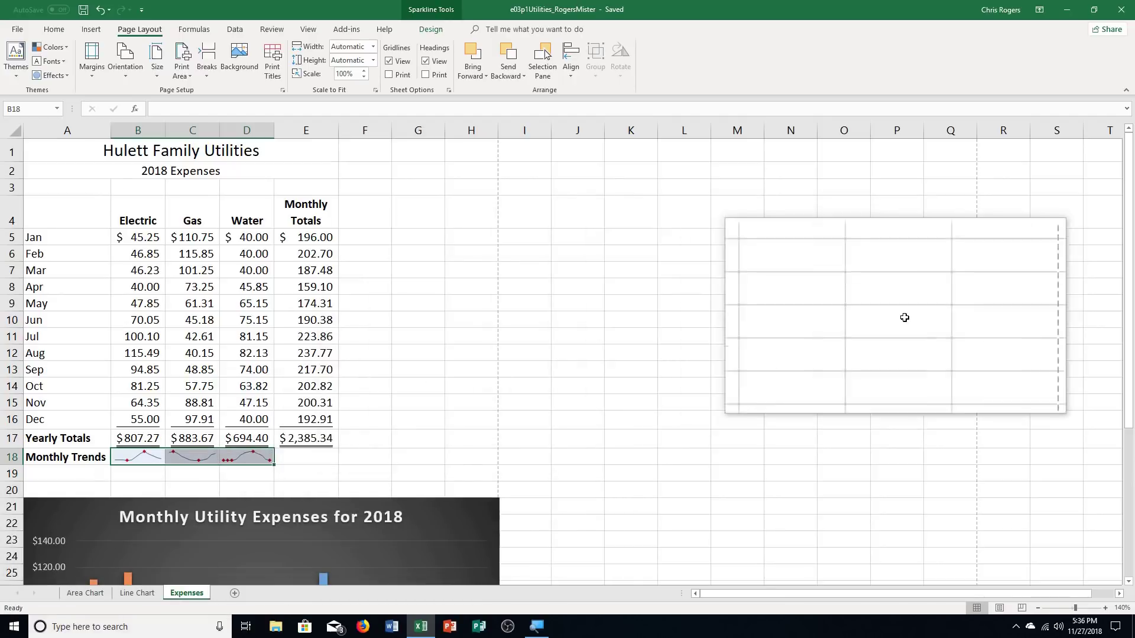
- Review the rest of the Expenses sheet and the charts on the Line Chart and Area Chart sheets
{"action": "left_click_drag", "start_coordinate": [1130, 237], "coordinate": [1127, 361]}
{"action": "left_click", "coordinate": [125, 596]}
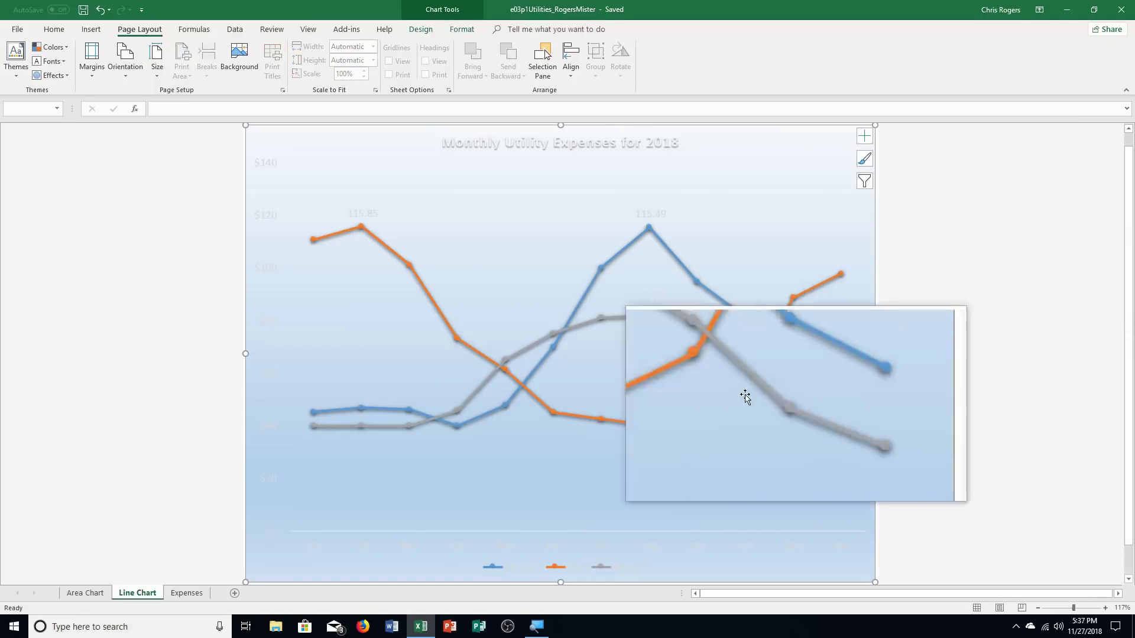
{"action": "left_click", "coordinate": [86, 593]}
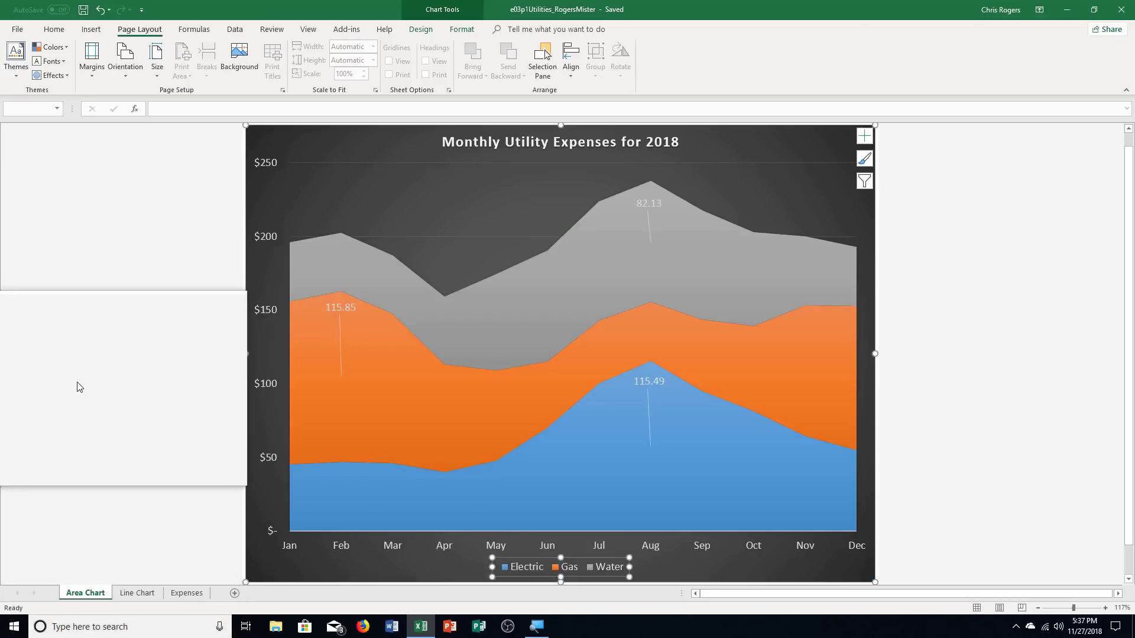